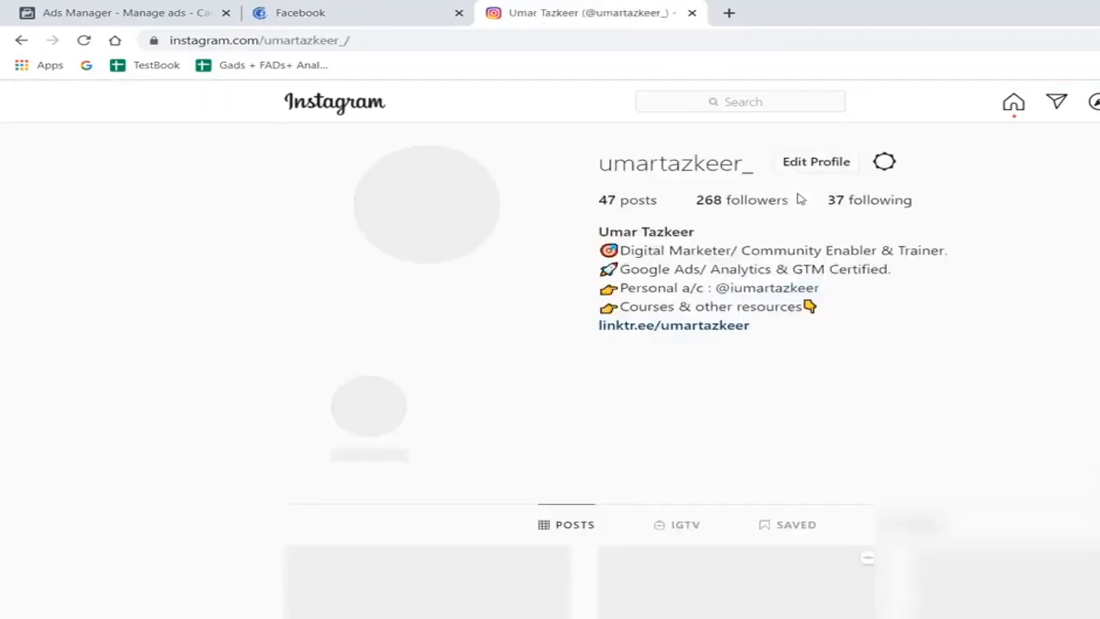
# - View the first post in the profile's posts grid and close it again
pyautogui.scroll(-3, 370, 312)
pyautogui.click(369, 312)
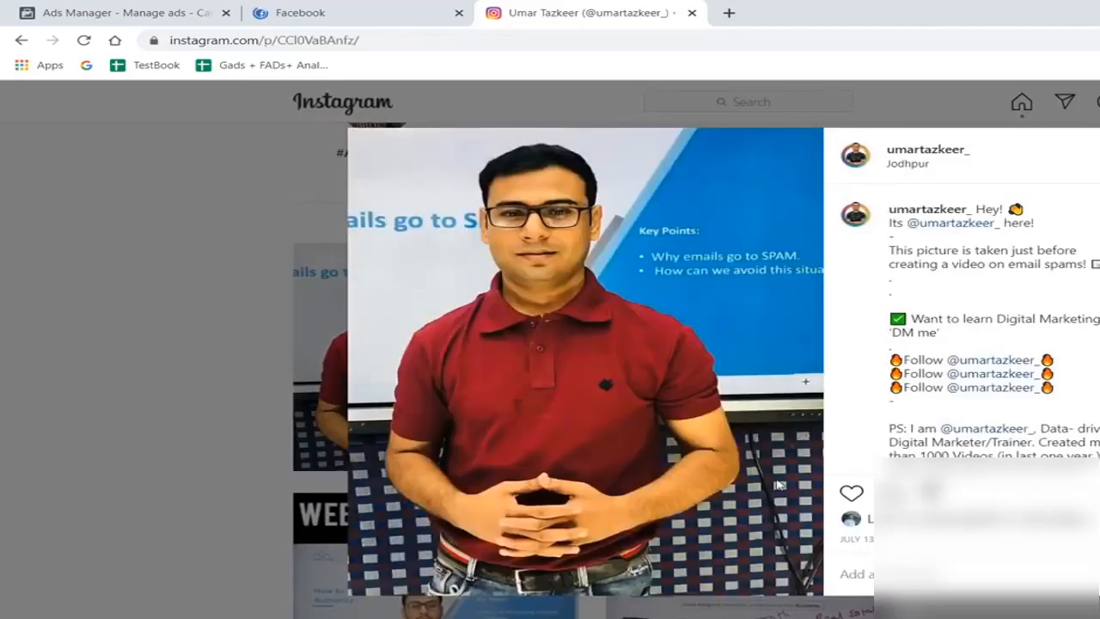
pyautogui.press('Escape')
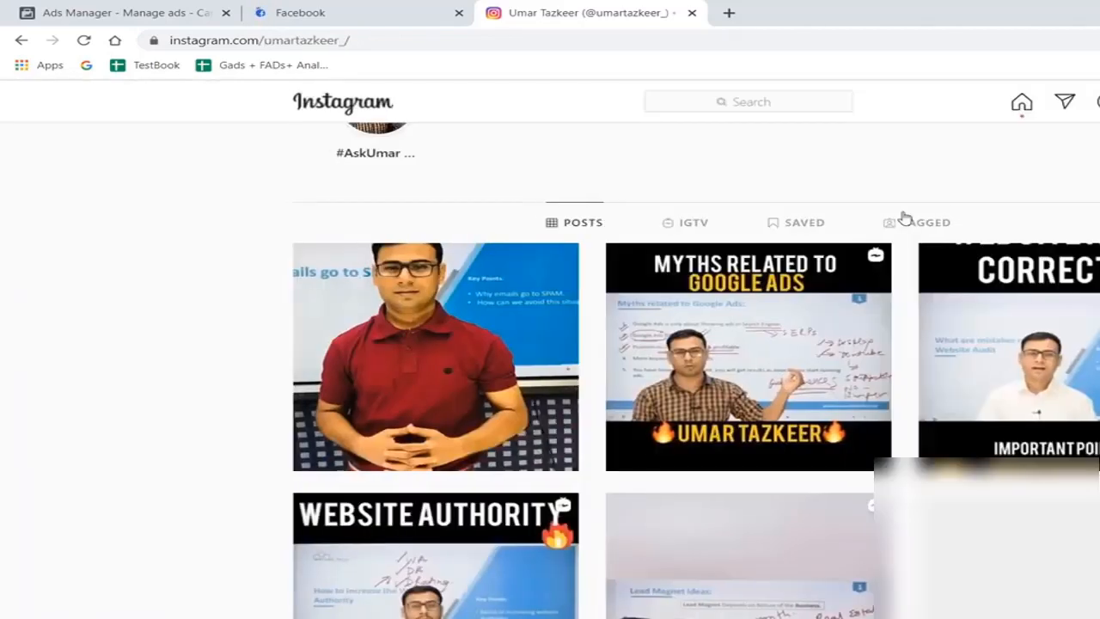
# - Inspect the Instagram profile page and set the emulated device to iPhone X
pyautogui.rightClick(189, 182)
pyautogui.click(246, 383)
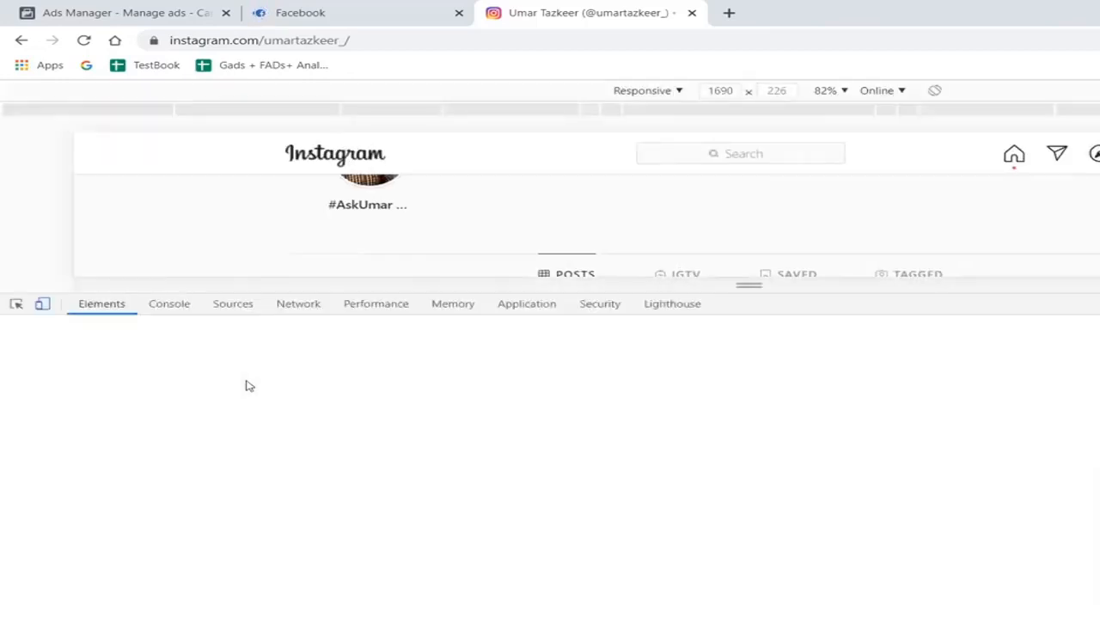
pyautogui.click(658, 90)
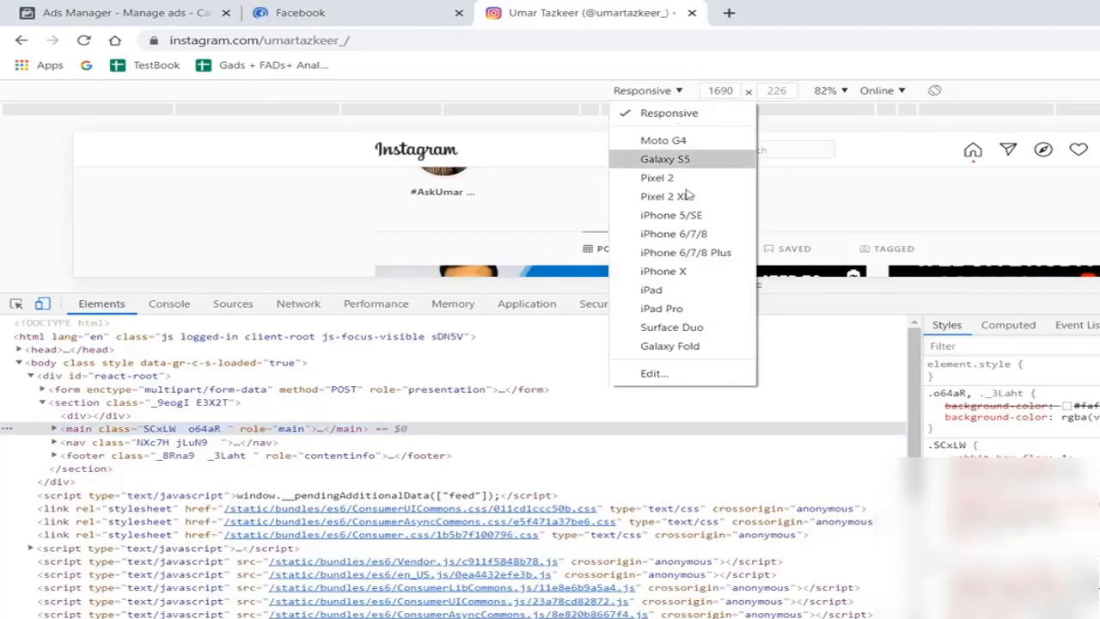
pyautogui.click(688, 274)
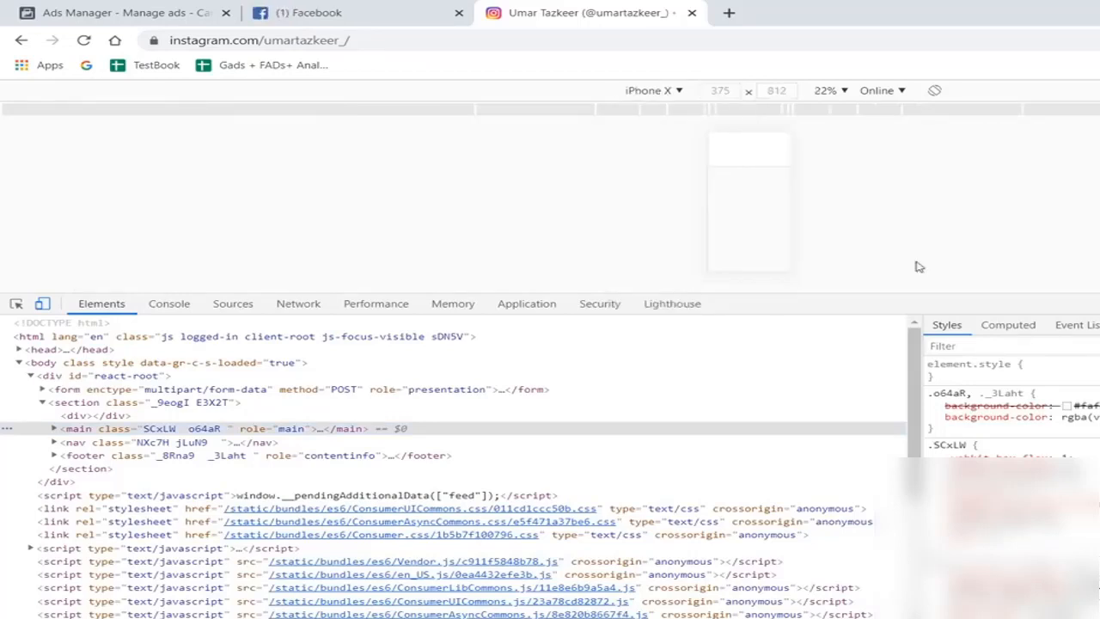
# - Close the developer tools and reload the Instagram profile page in its normal desktop view
pyautogui.press('F12')
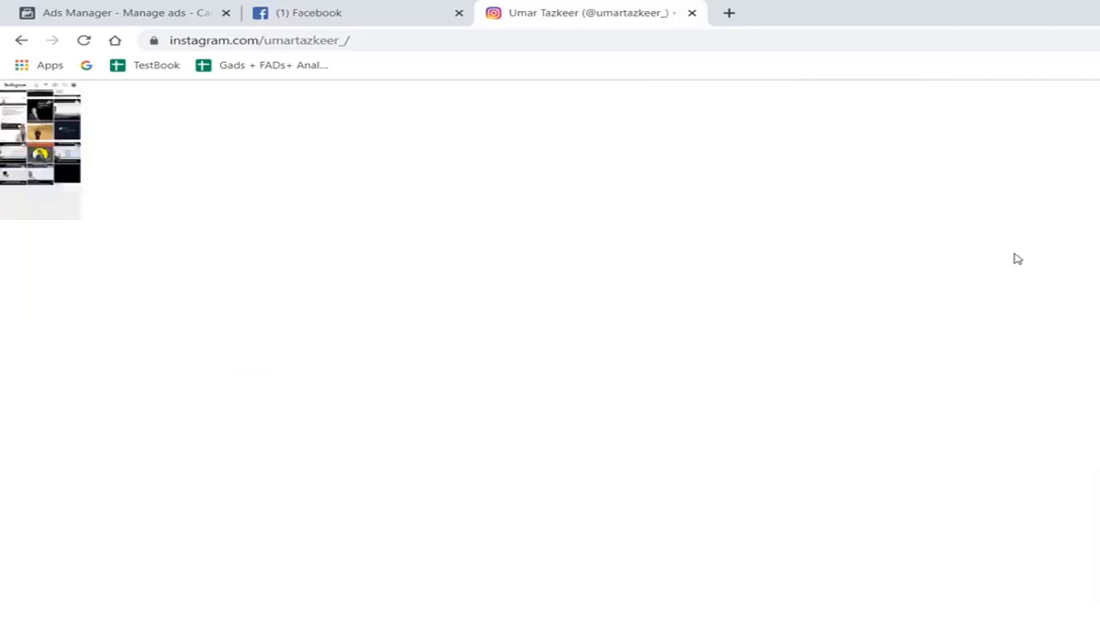
pyautogui.scroll(10, 911, 234)
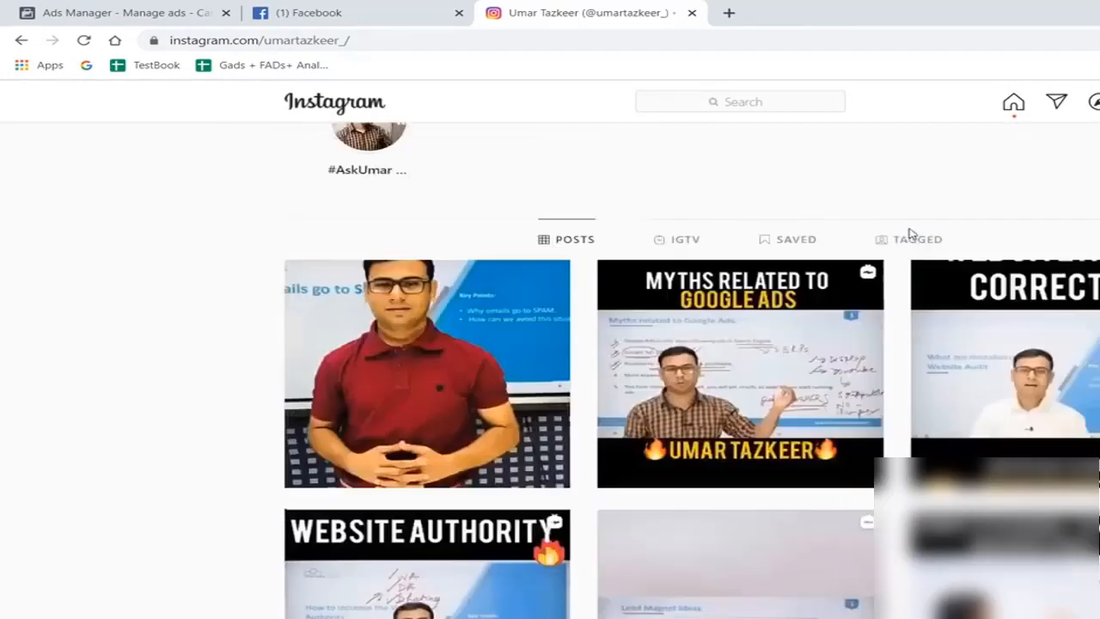
pyautogui.click(83, 40)
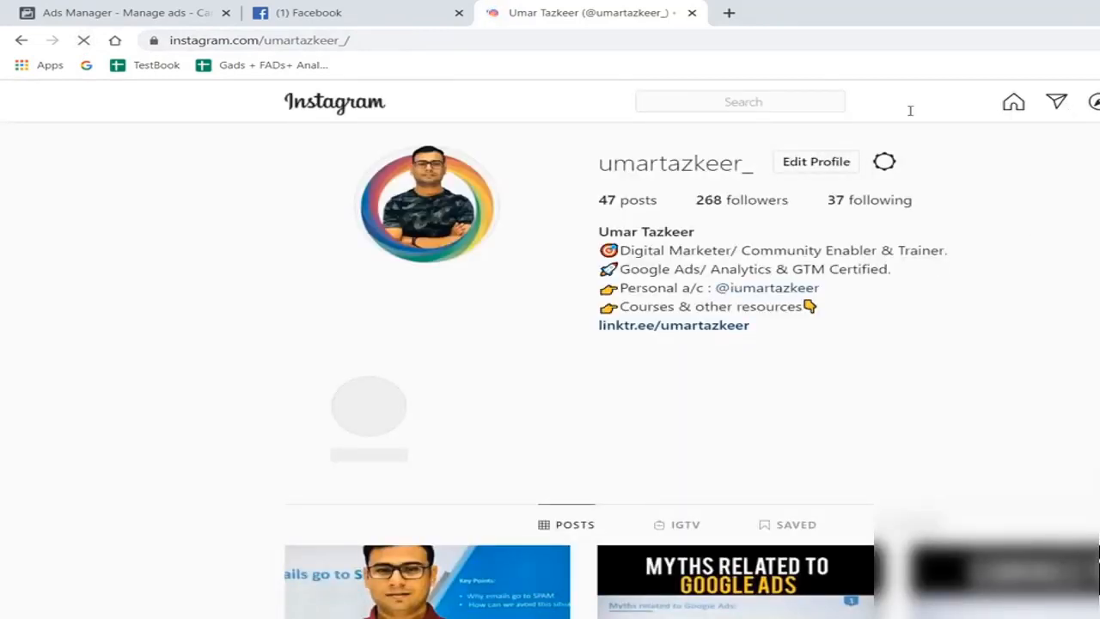
pyautogui.rightClick(828, 325)
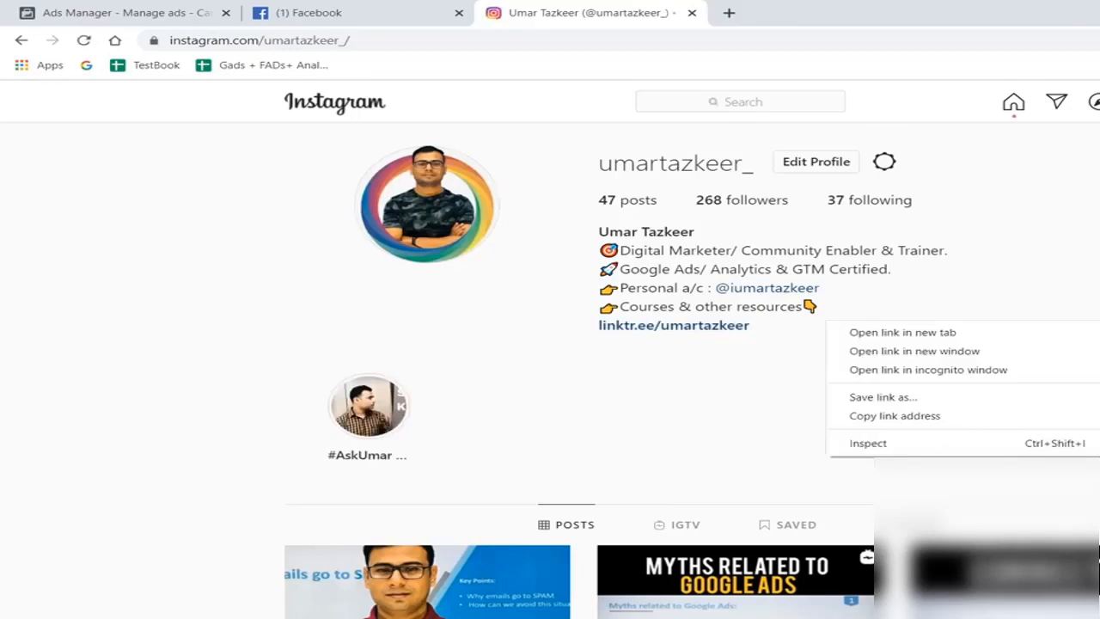
pyautogui.press('Escape')
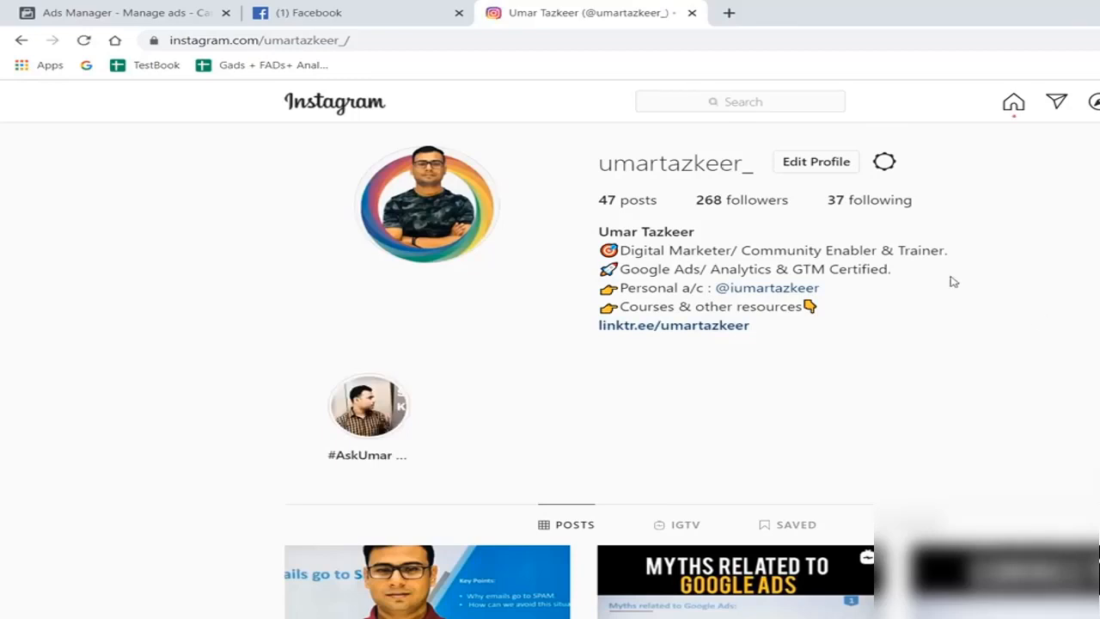
# - Reopen the developer tools, shrink their pane to make room for the preview, and select iPhone X as the device
pyautogui.hotkey('ctrl', 'shift', 'i')
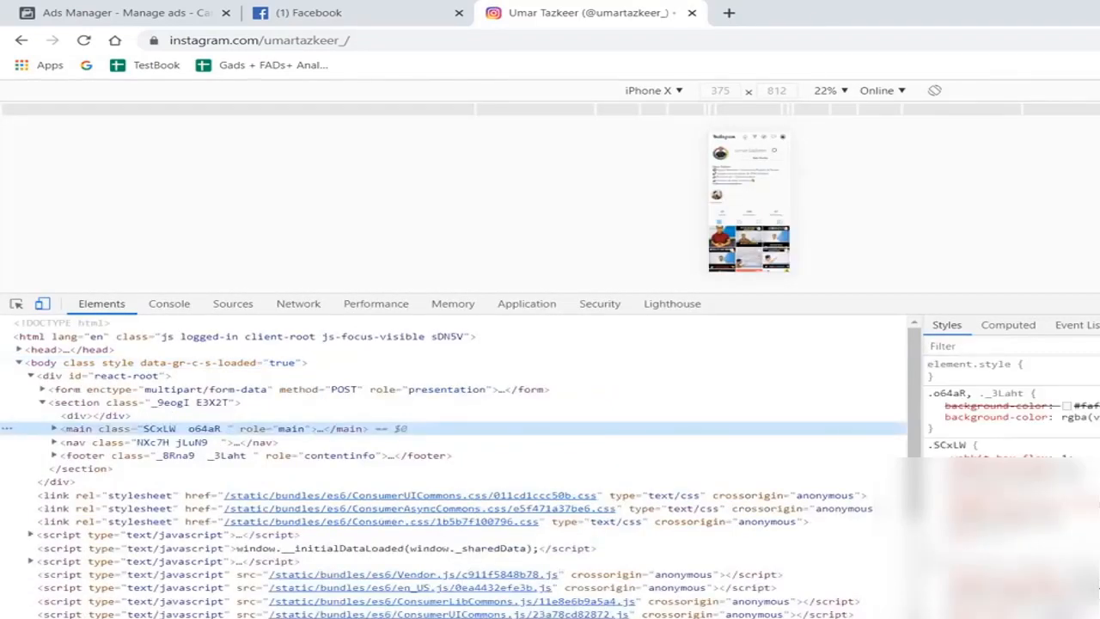
pyautogui.moveTo(899, 294); pyautogui.dragTo(899, 481)
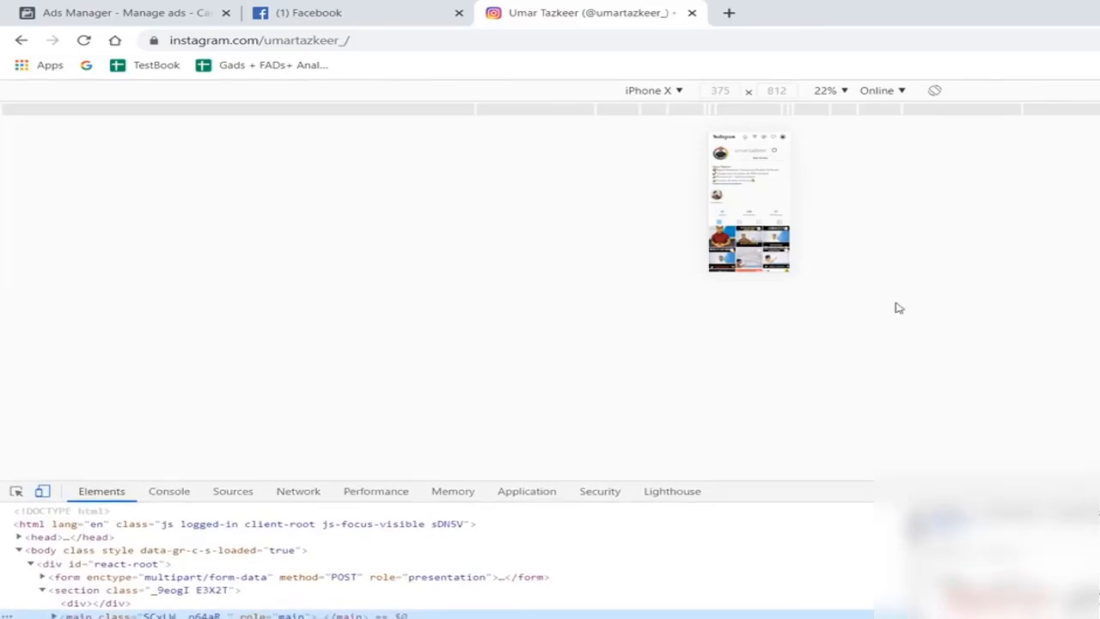
pyautogui.click(666, 92)
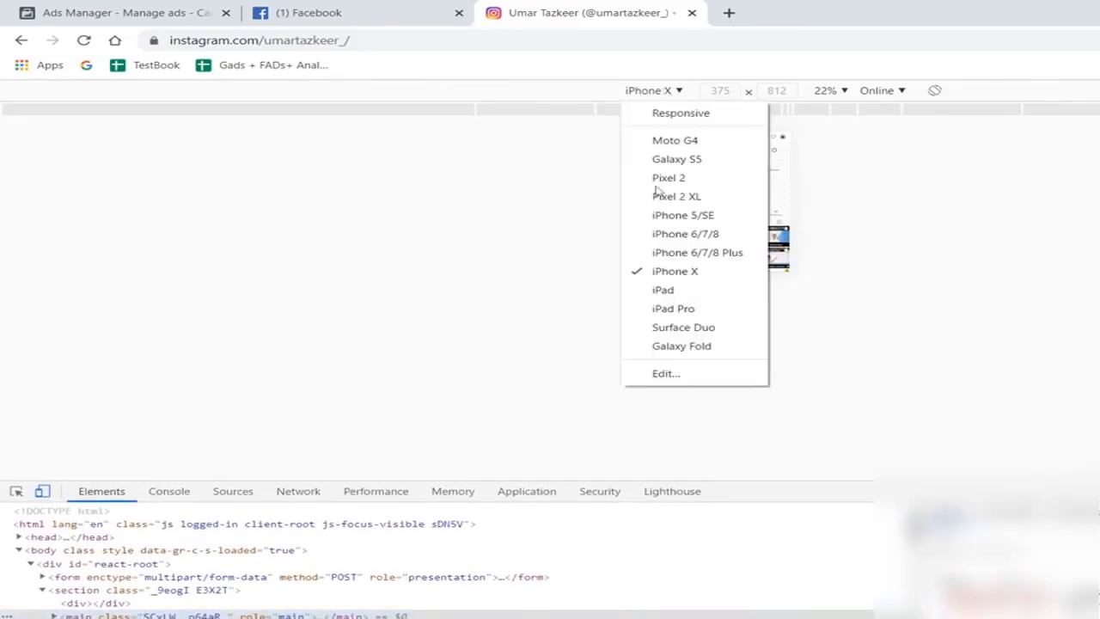
pyautogui.click(652, 273)
# - Reload the profile in the mobile preview and open its first photo post
pyautogui.scroll(-1, 765, 417)
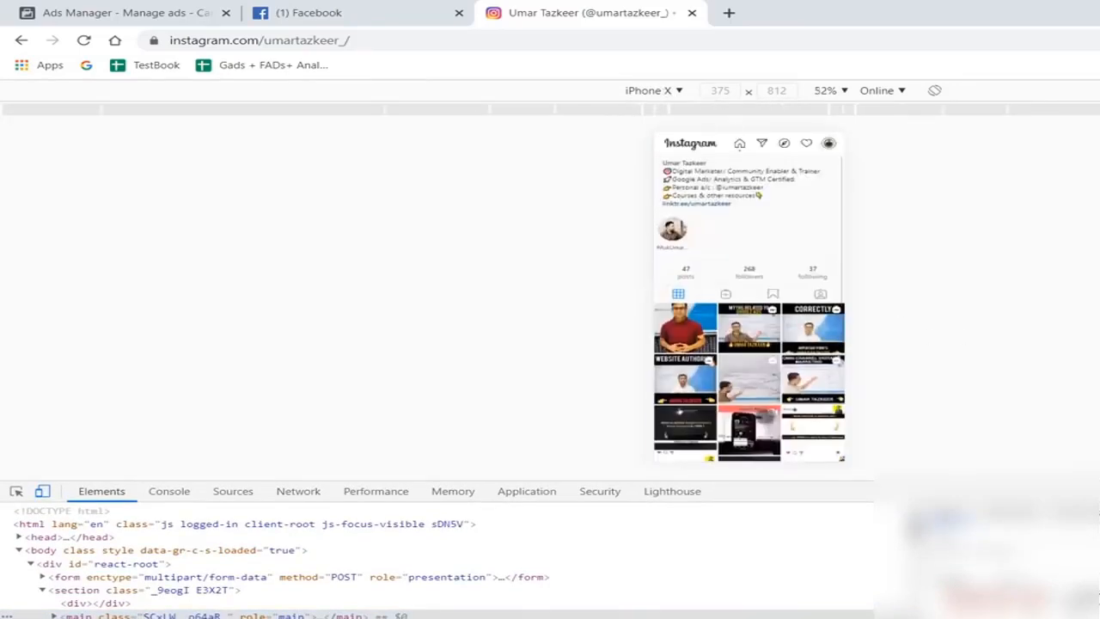
pyautogui.click(86, 41)
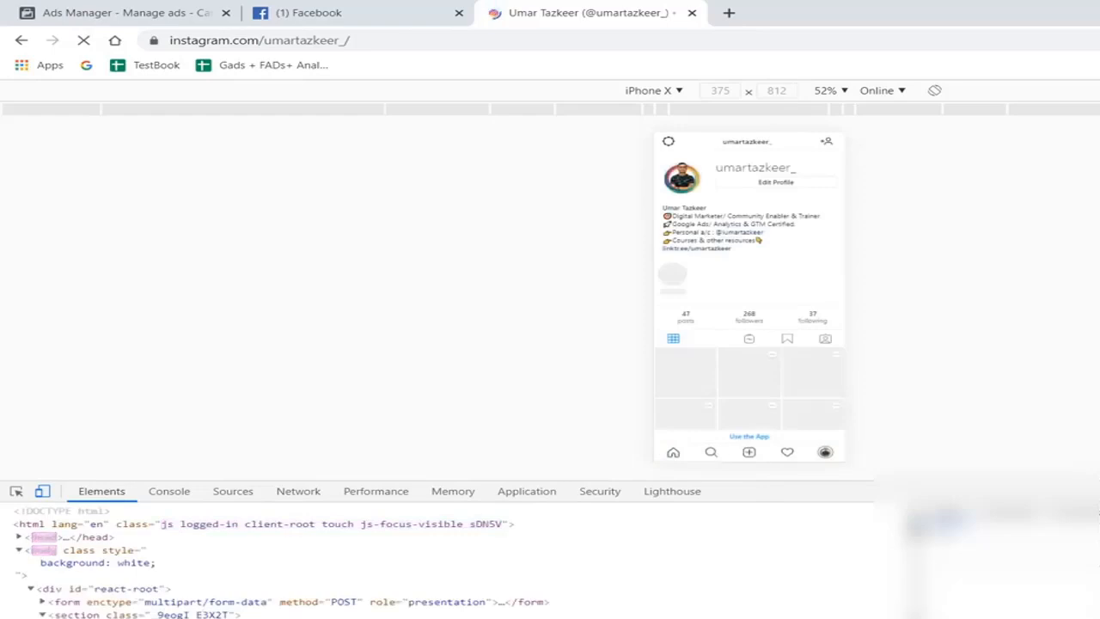
pyautogui.click(769, 404)
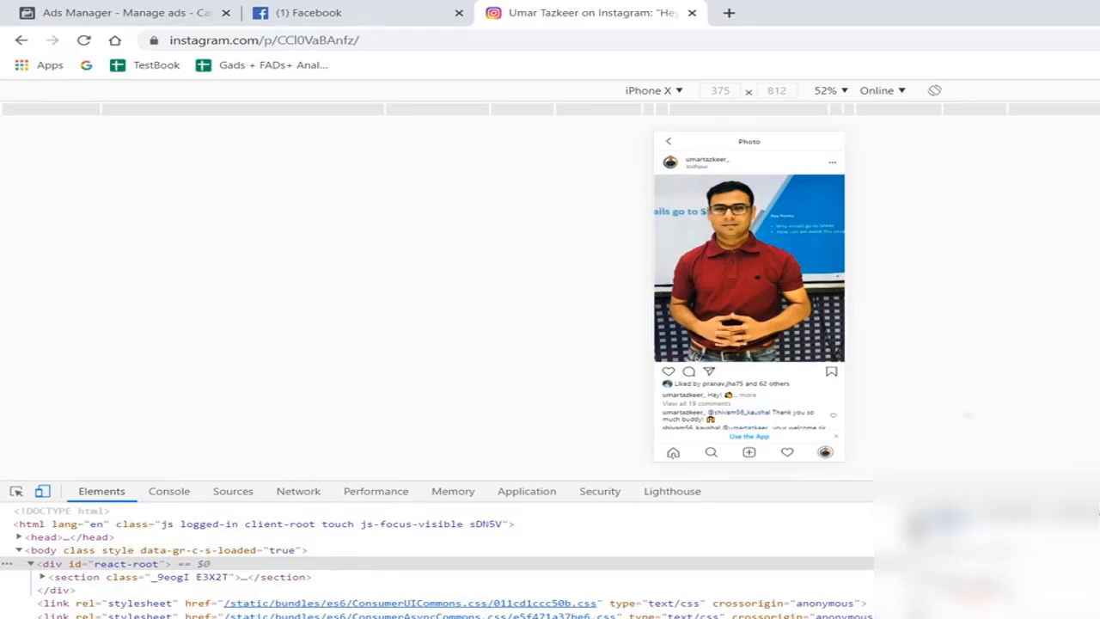
# - Search Google in a new tab for "promote button on instagram" and switch to the image results
pyautogui.click(729, 12)
pyautogui.write('Google')
pyautogui.press('Return')
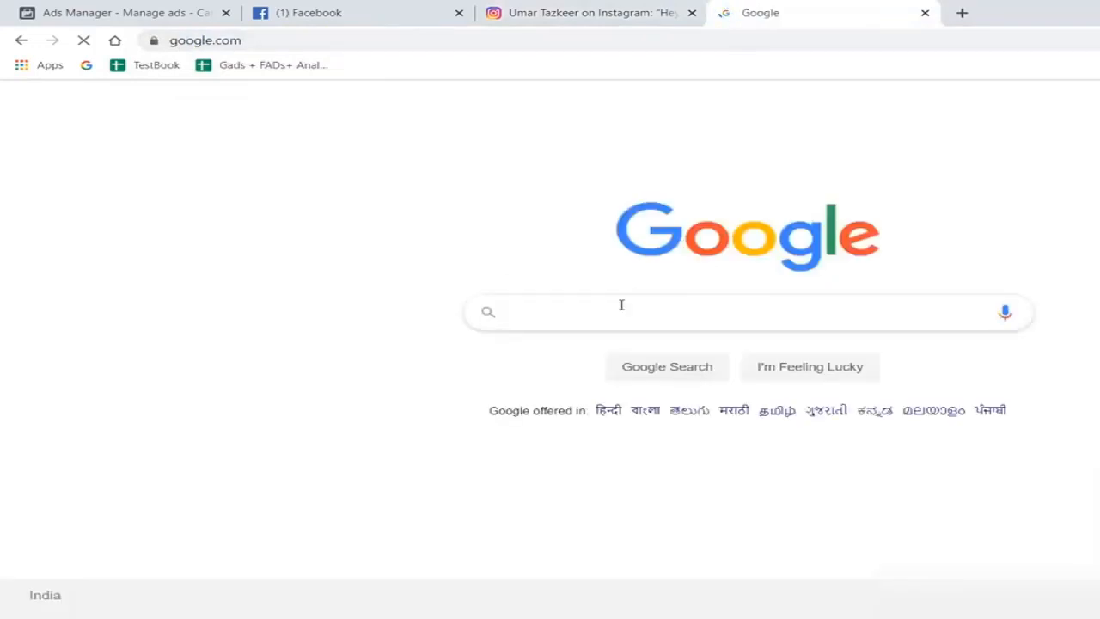
pyautogui.write('promote button for')
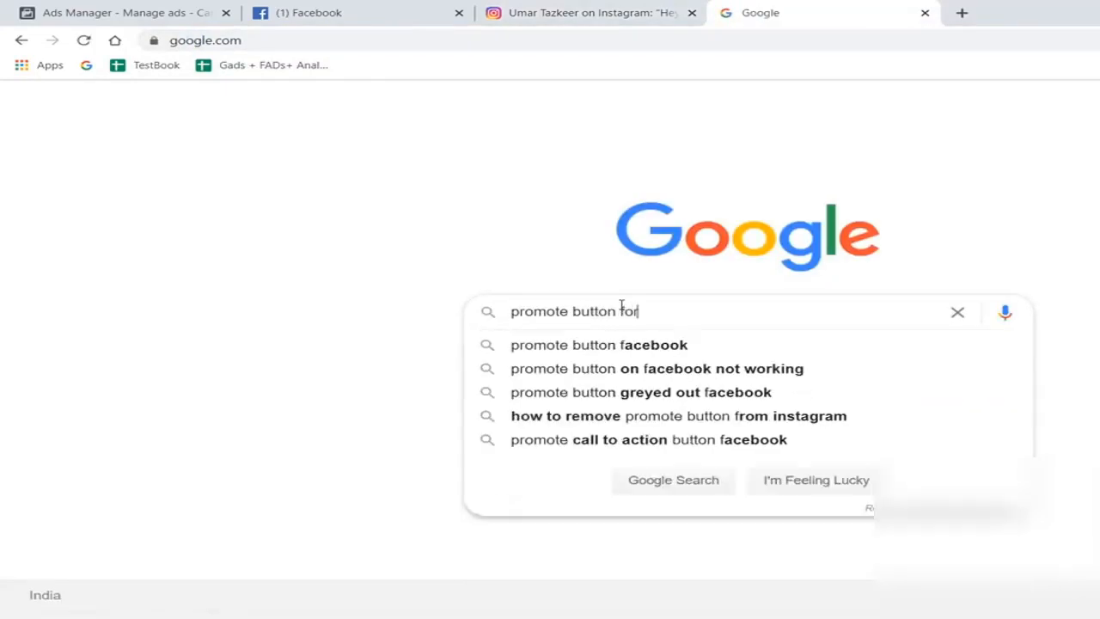
pyautogui.press('Down')
pyautogui.press('Return')
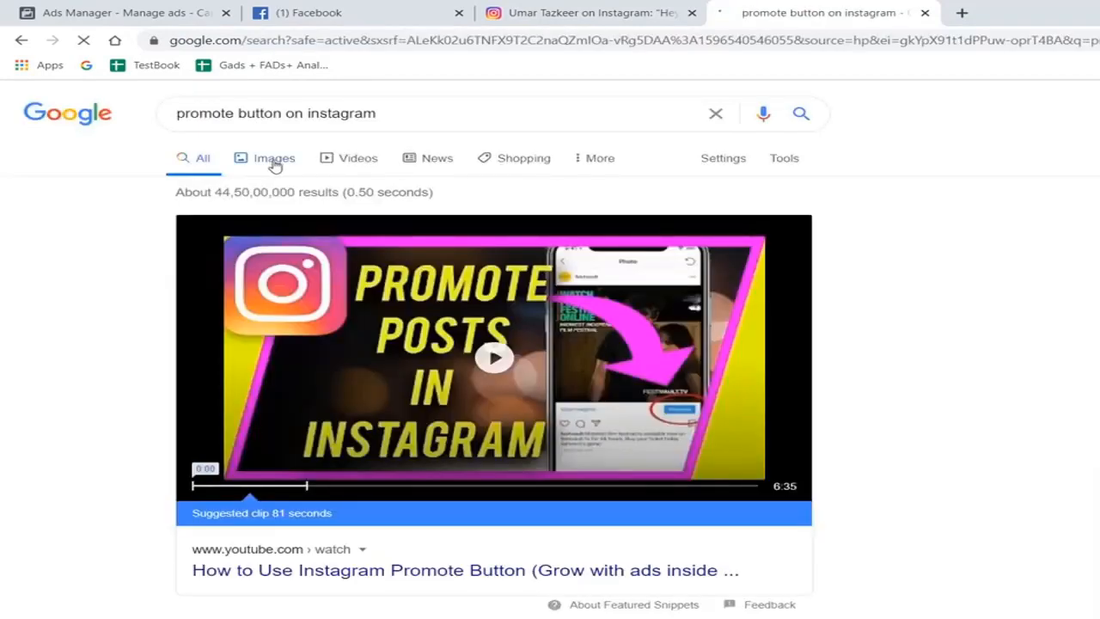
pyautogui.click(271, 163)
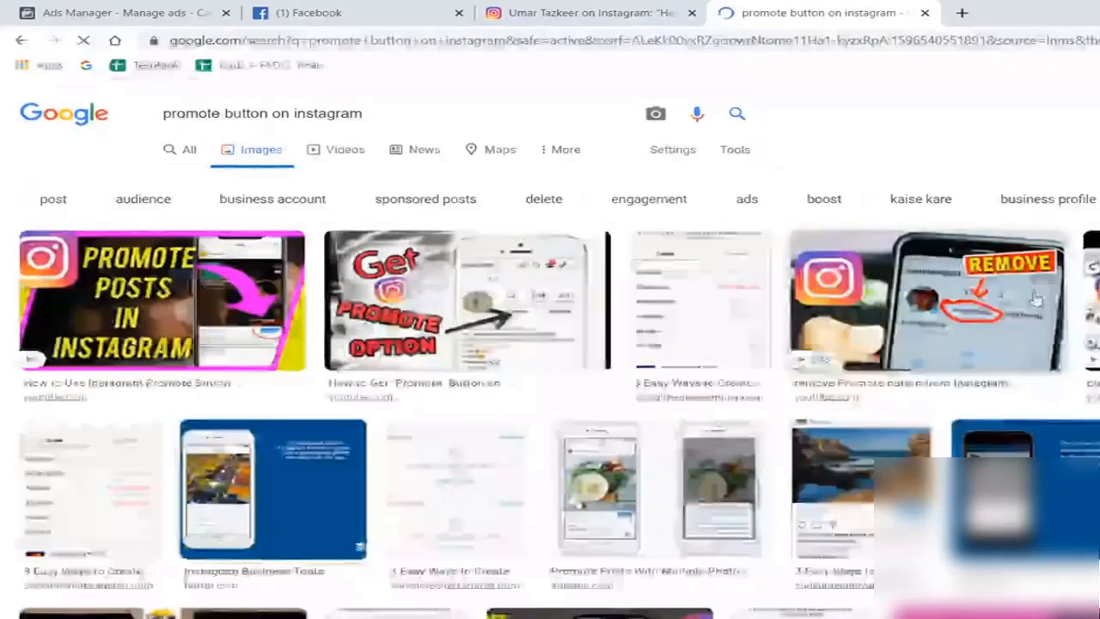
# - Look through the image results and refine the search to "promote post button on instagram"
pyautogui.scroll(-2, 645, 467)
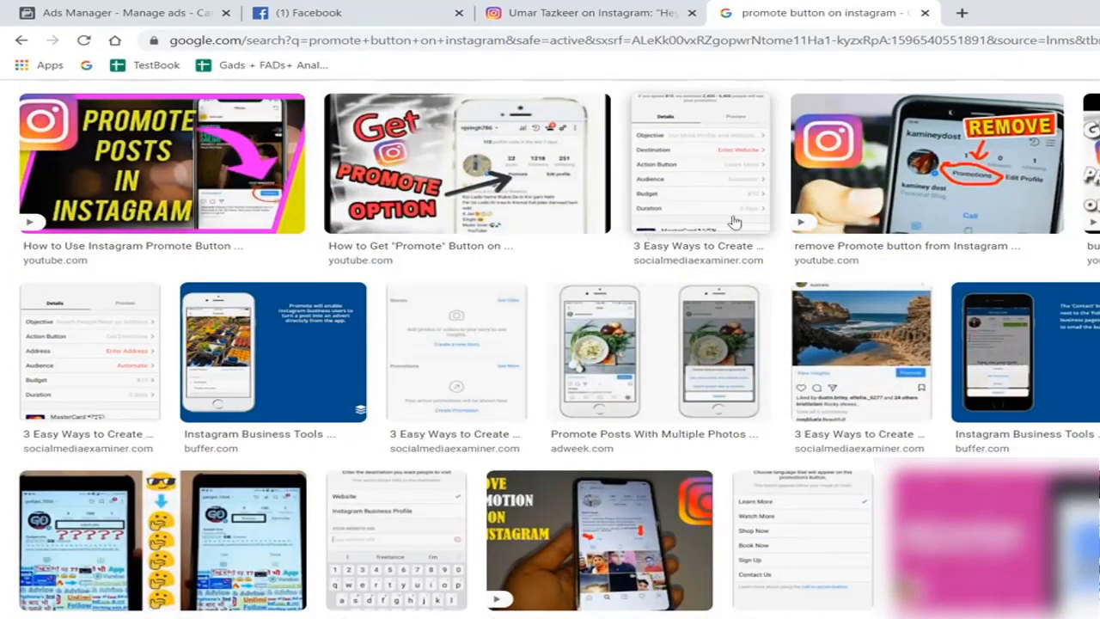
pyautogui.scroll(-1, 736, 226)
pyautogui.scroll(3, 736, 225)
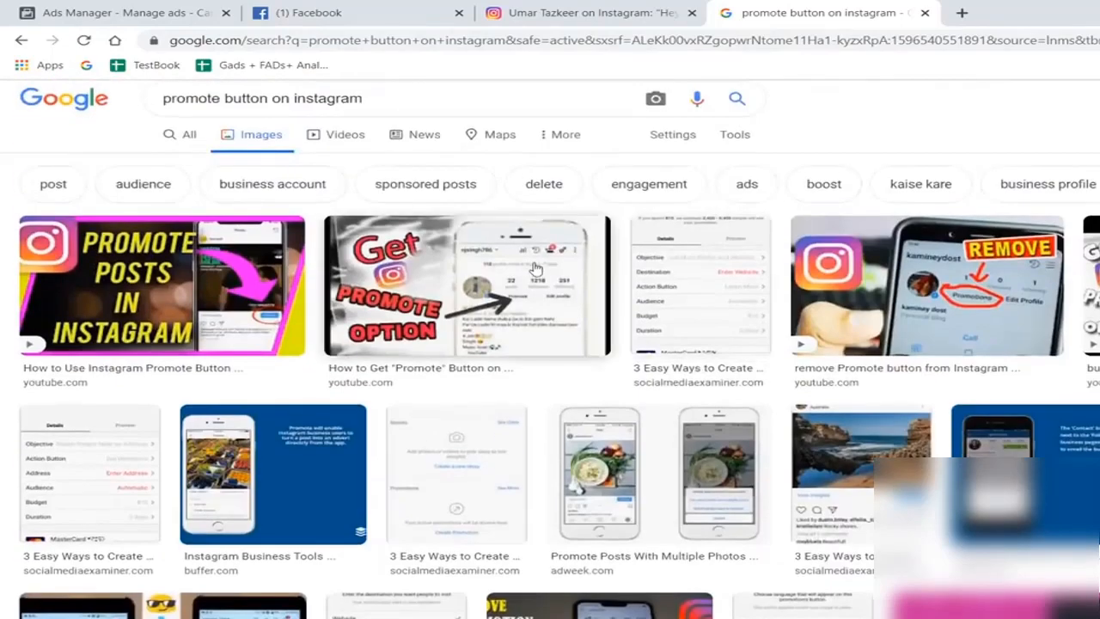
pyautogui.scroll(-1, 688, 284)
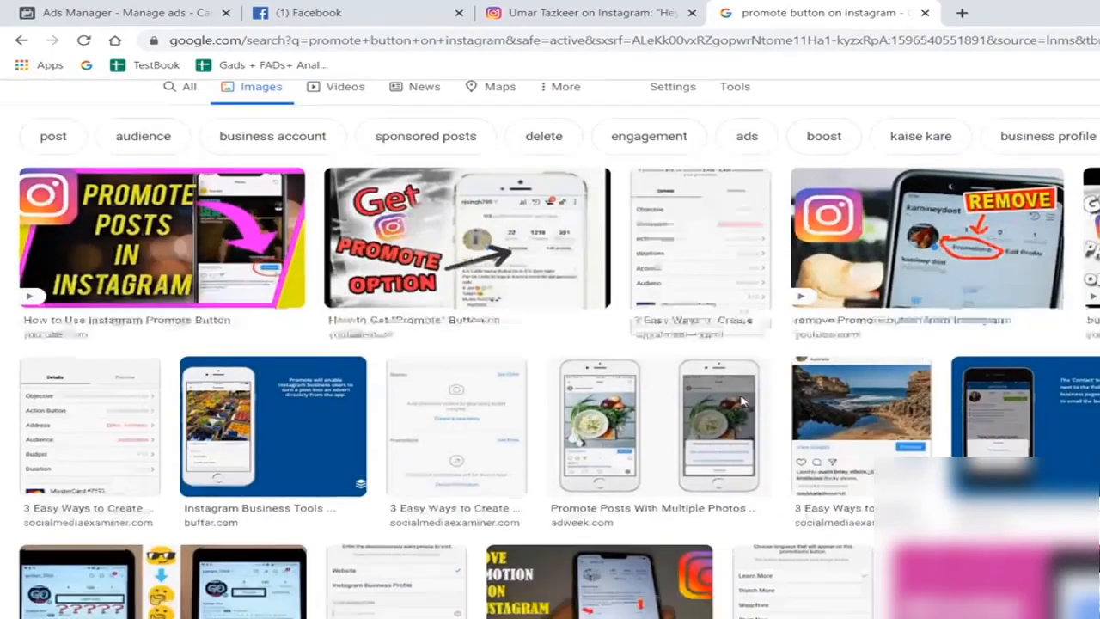
pyautogui.scroll(2, 387, 198)
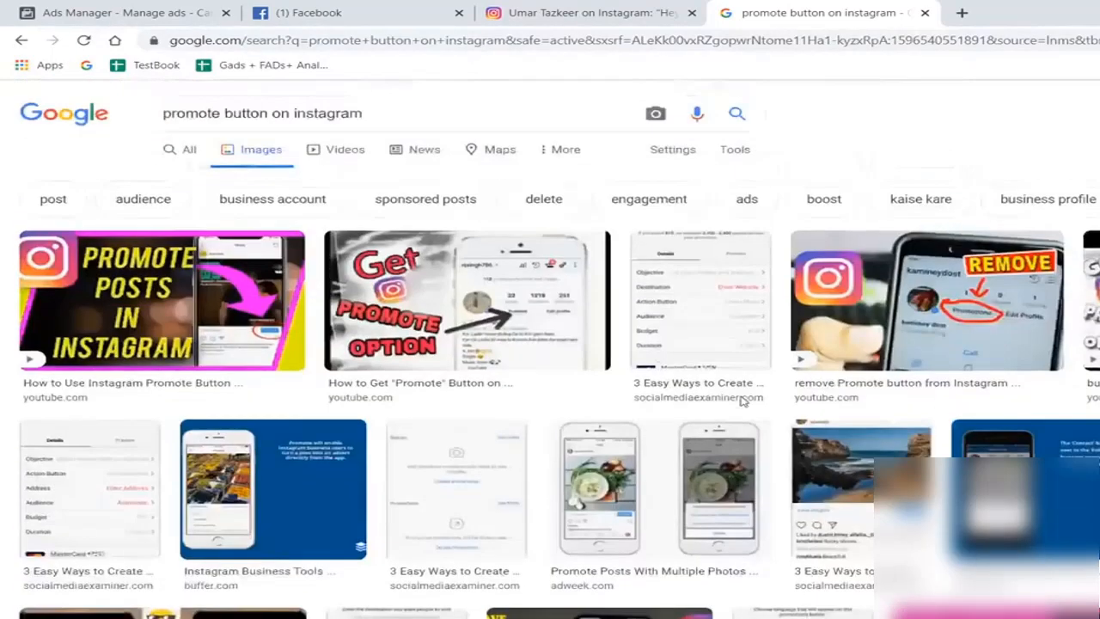
pyautogui.click(223, 113)
pyautogui.write('post')
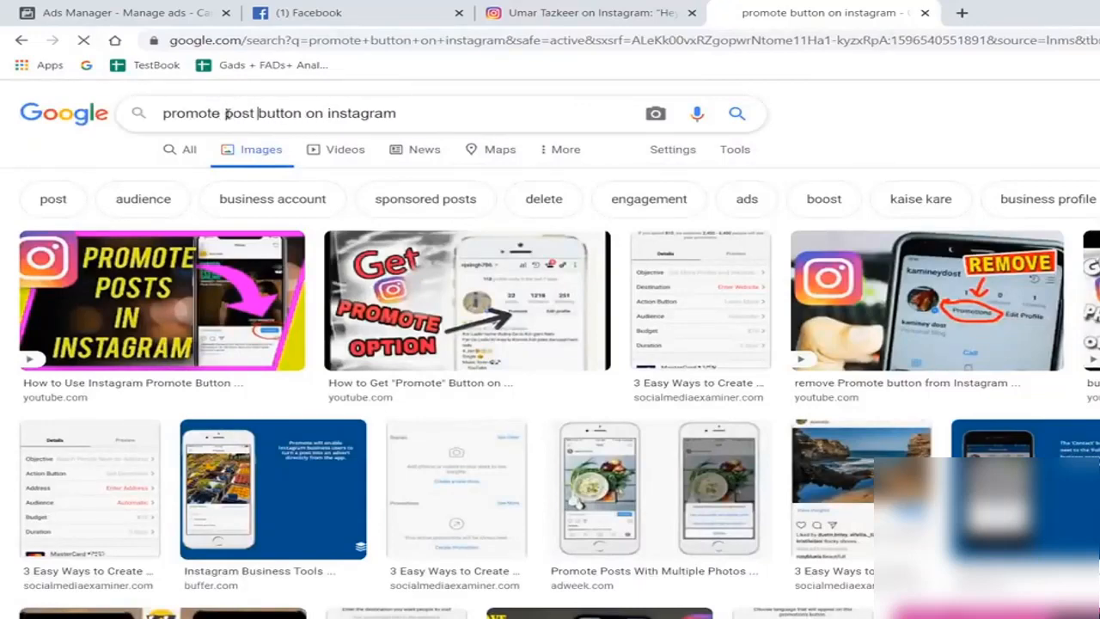
pyautogui.press('Return')
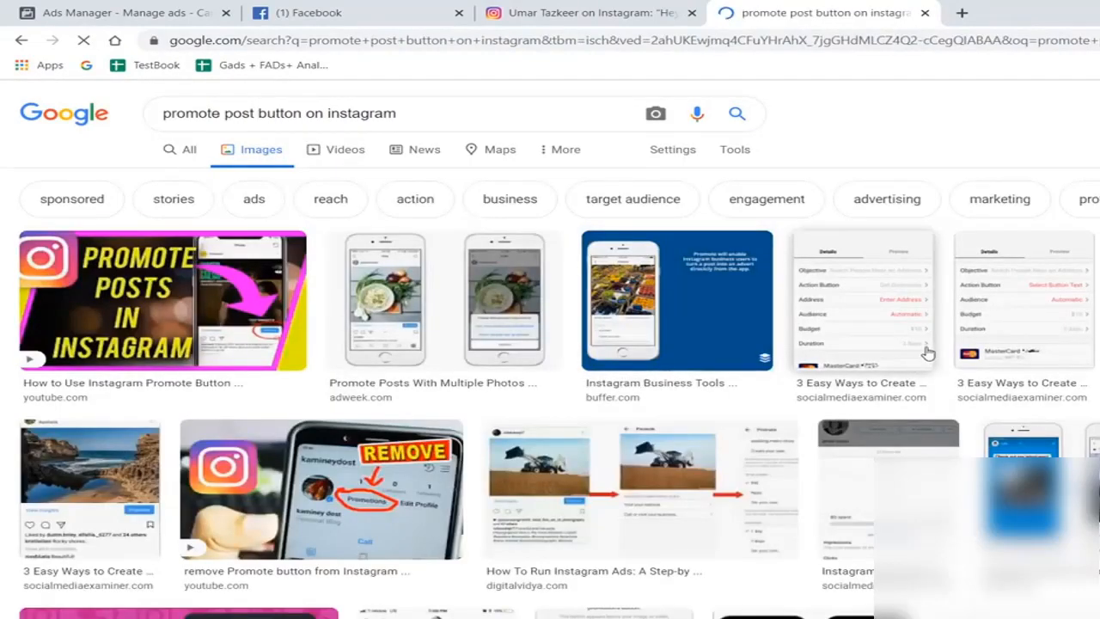
# - Preview the Adweek image "Promote Posts With Multiple Photos", examine the Promote button below the post up close, and close the preview
pyautogui.click(418, 309)
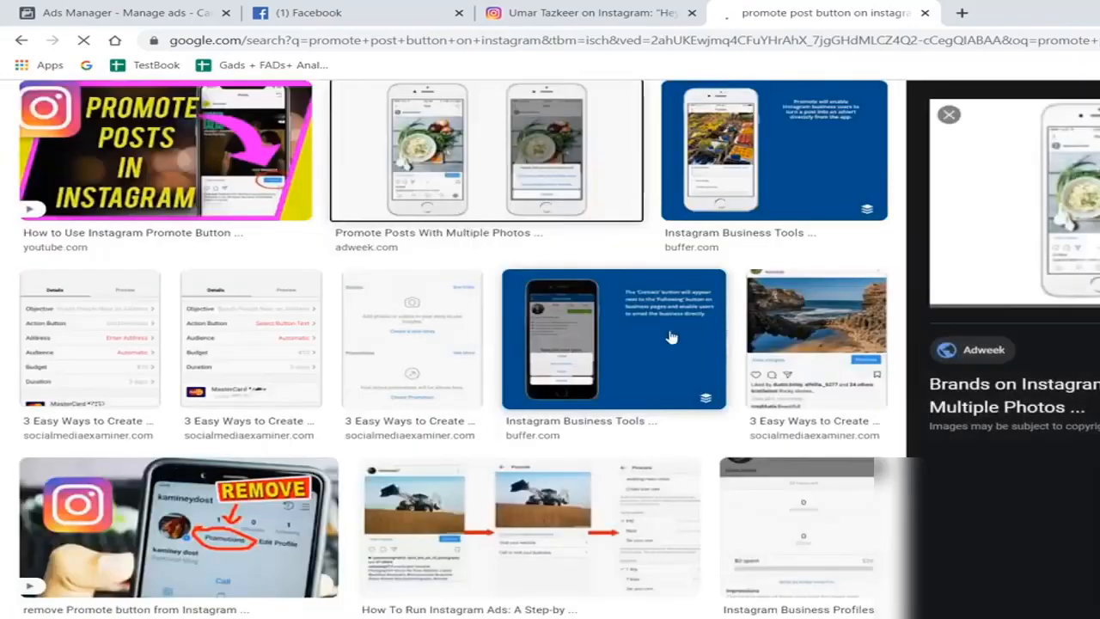
pyautogui.scroll(5, 1083, 218)
pyautogui.scroll(2, 1083, 206)
pyautogui.scroll(1, 1083, 206)
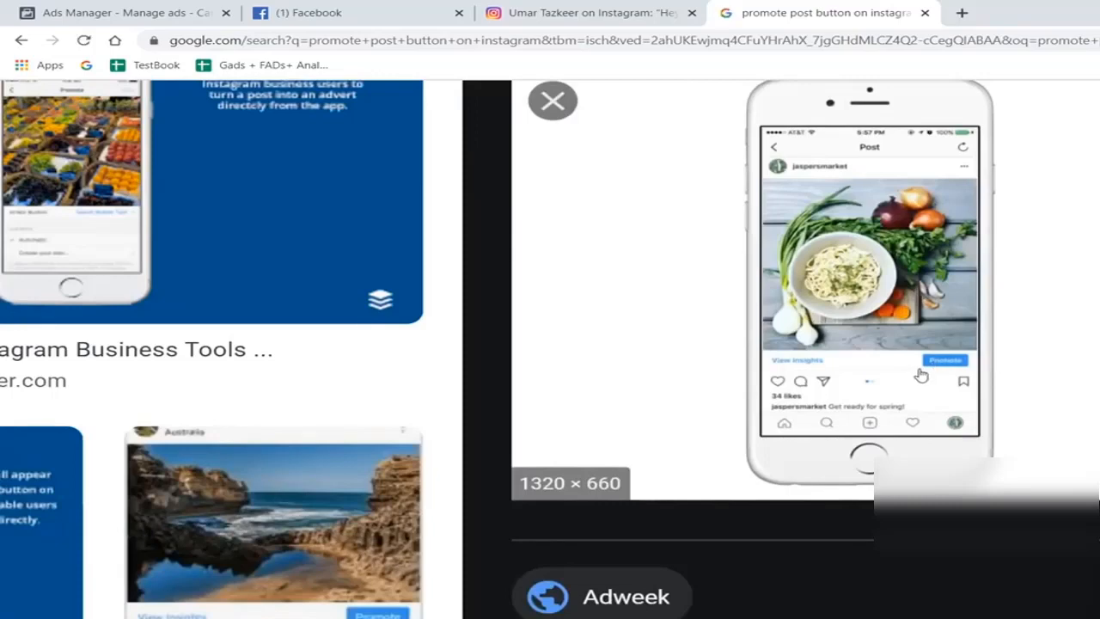
pyautogui.scroll(-5, 1031, 361)
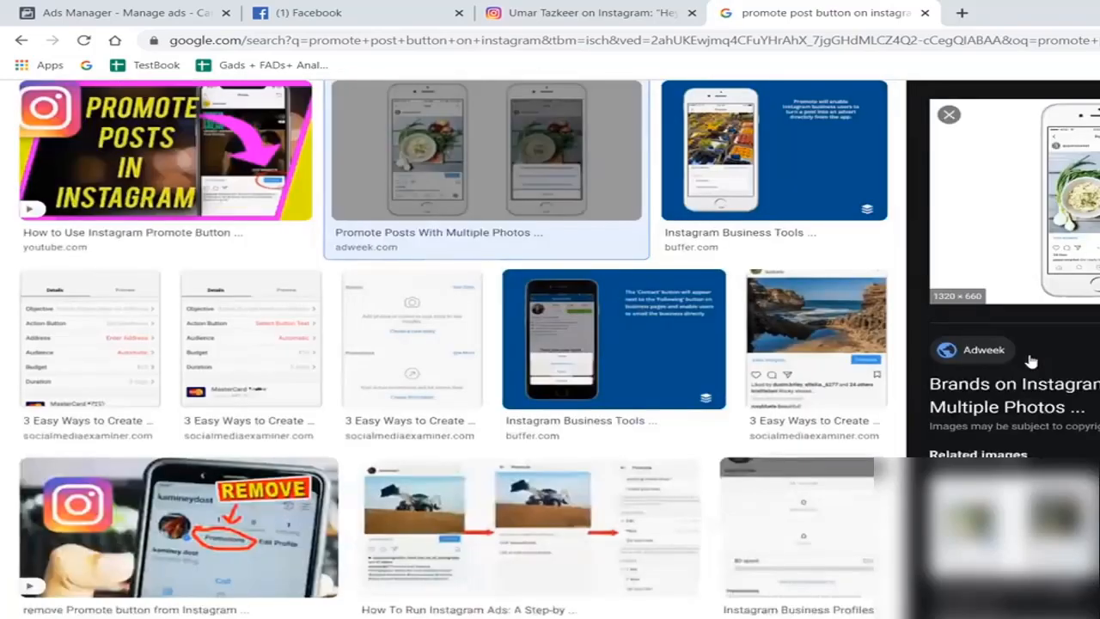
pyautogui.click(949, 114)
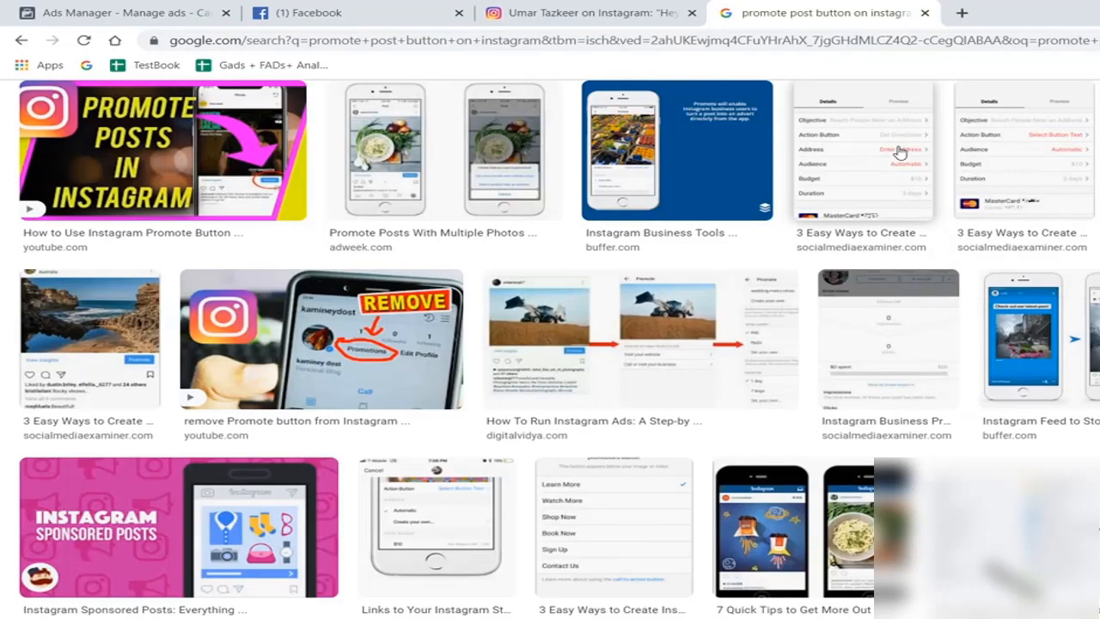
# - Replace the image search query with "facebook boost post tips" and run the search
pyautogui.scroll(3, 898, 151)
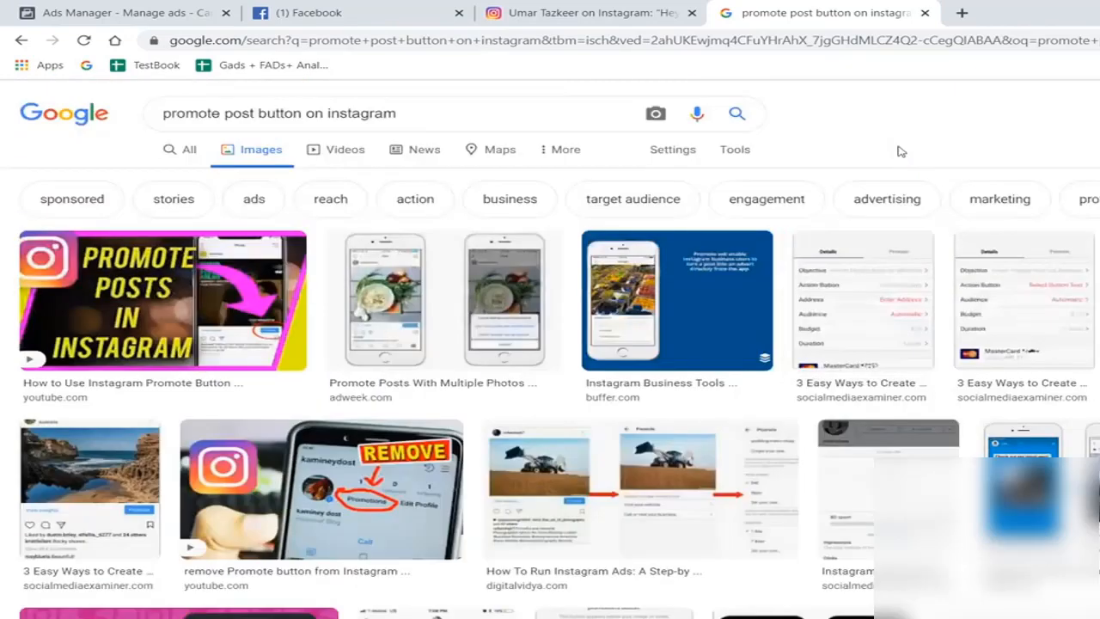
pyautogui.moveTo(423, 106); pyautogui.dragTo(157, 113)
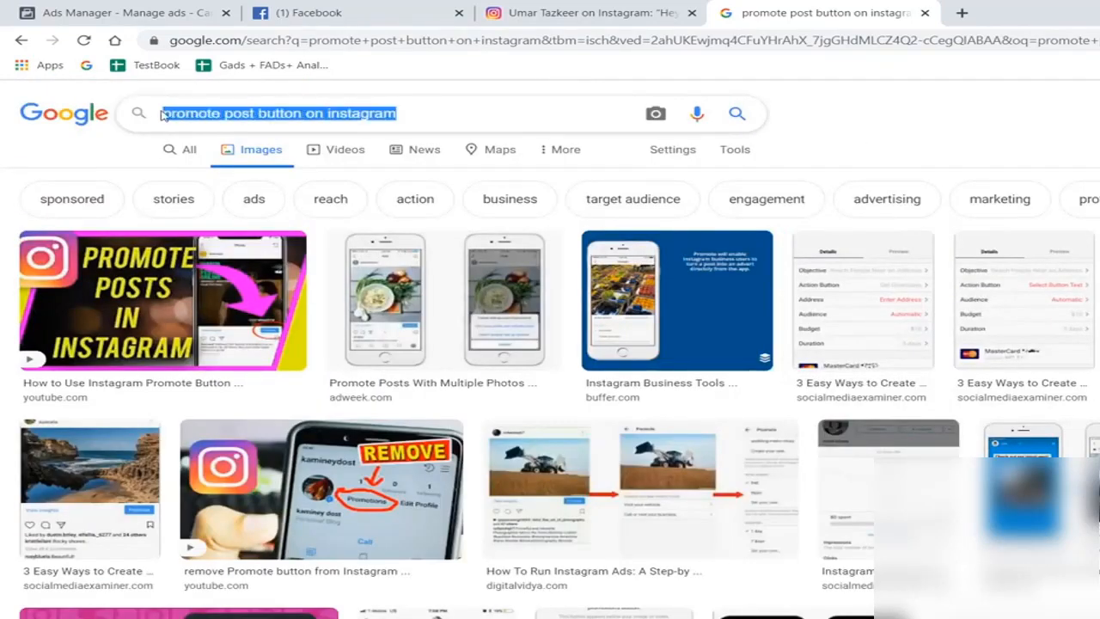
pyautogui.press('BackSpace')
pyautogui.write('Facebook ')
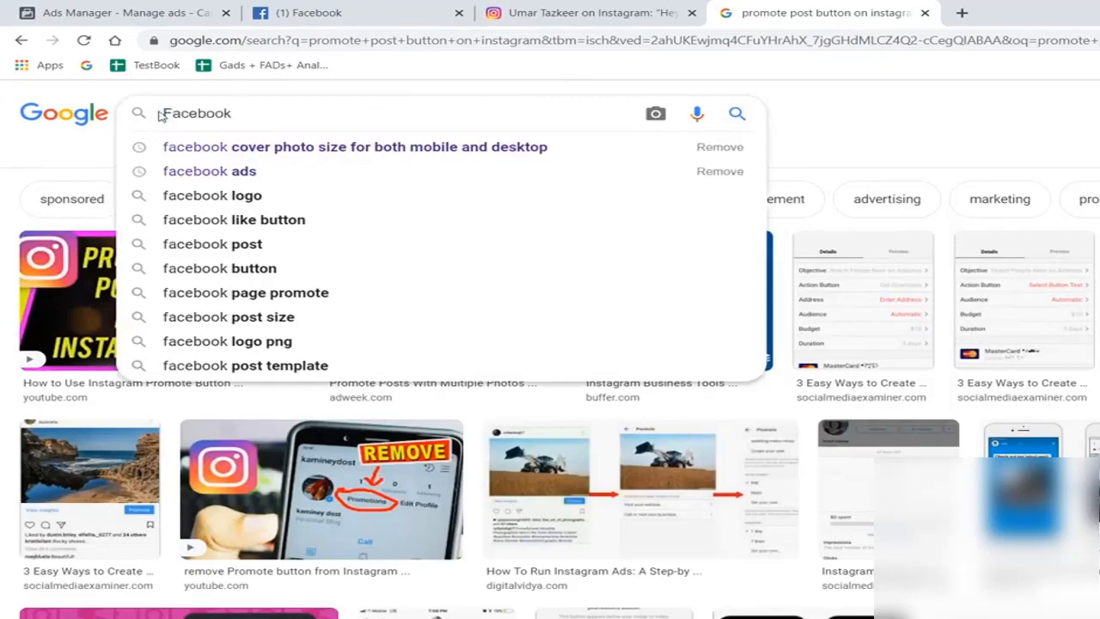
pyautogui.write('bopost')
pyautogui.press('BackSpace')
pyautogui.press('BackSpace')
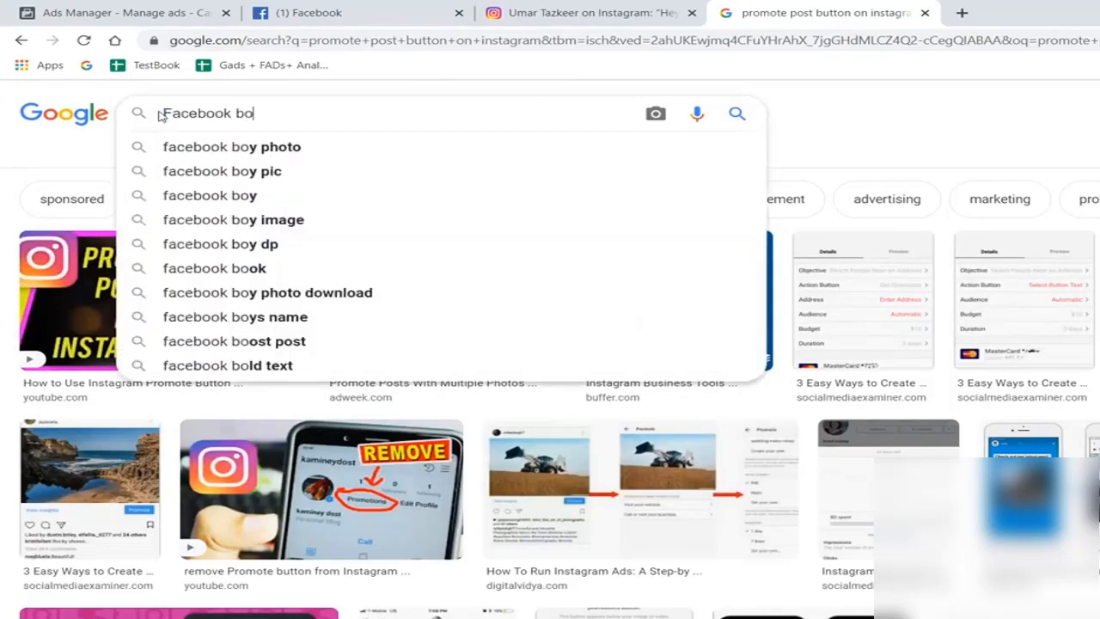
pyautogui.write('ost post tips')
pyautogui.press('Return')
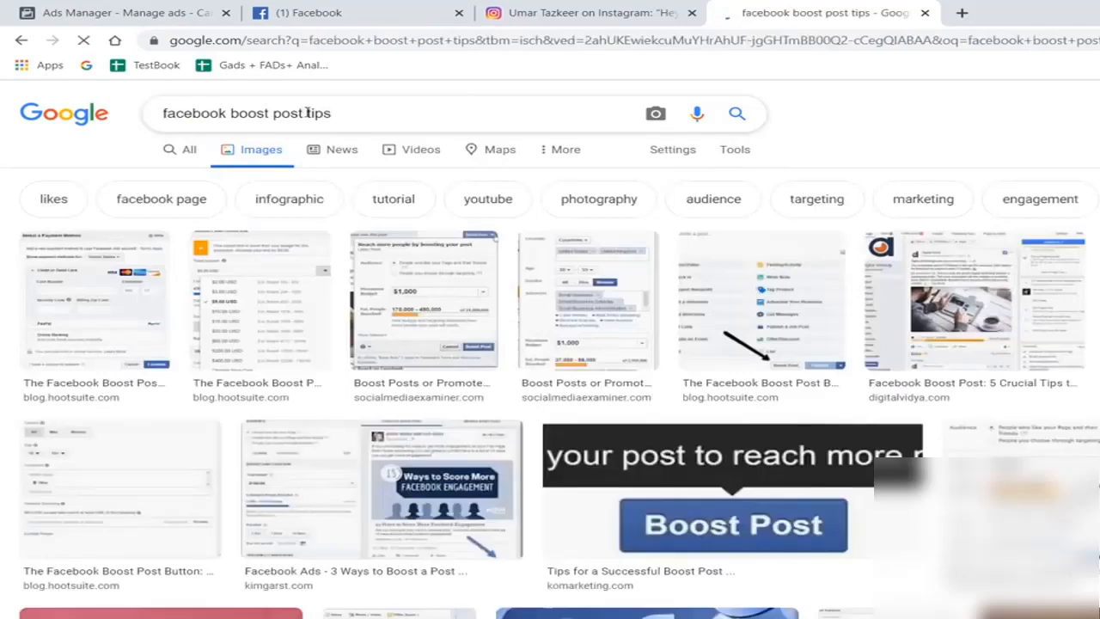
# - Shorten the image search to "facebook boost post" and look at the boost settings shown in one of the result images
pyautogui.doubleClick(318, 114)
pyautogui.press('BackSpace')
pyautogui.press('Return')
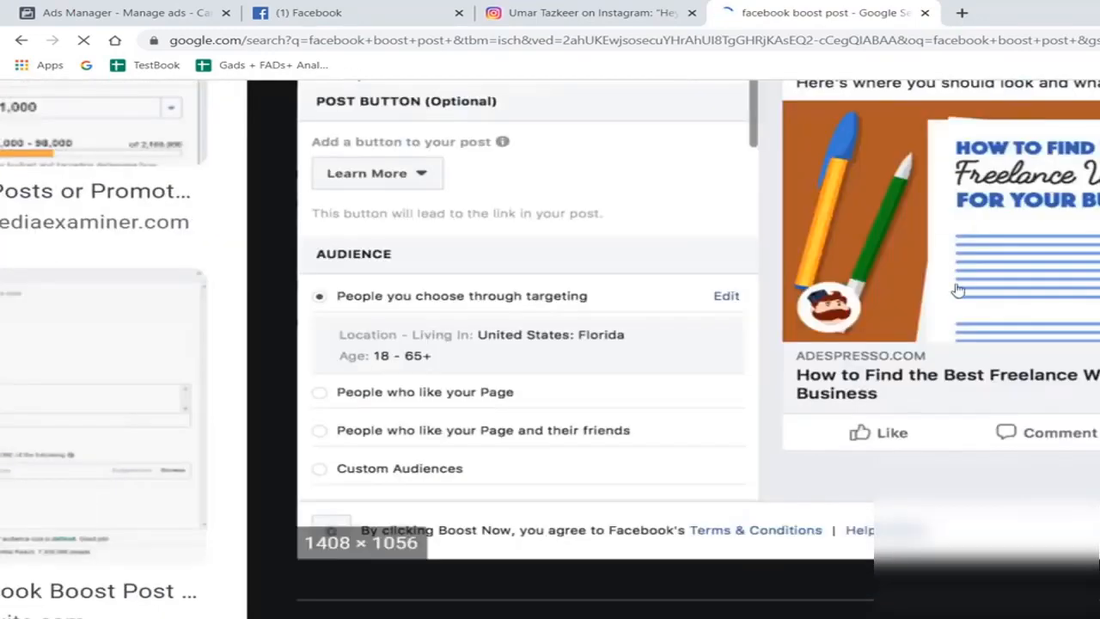
pyautogui.scroll(-2, 958, 291)
# - Switch to Facebook, search for "wscube tech" and open the Wscube Tech page
pyautogui.click(370, 11)
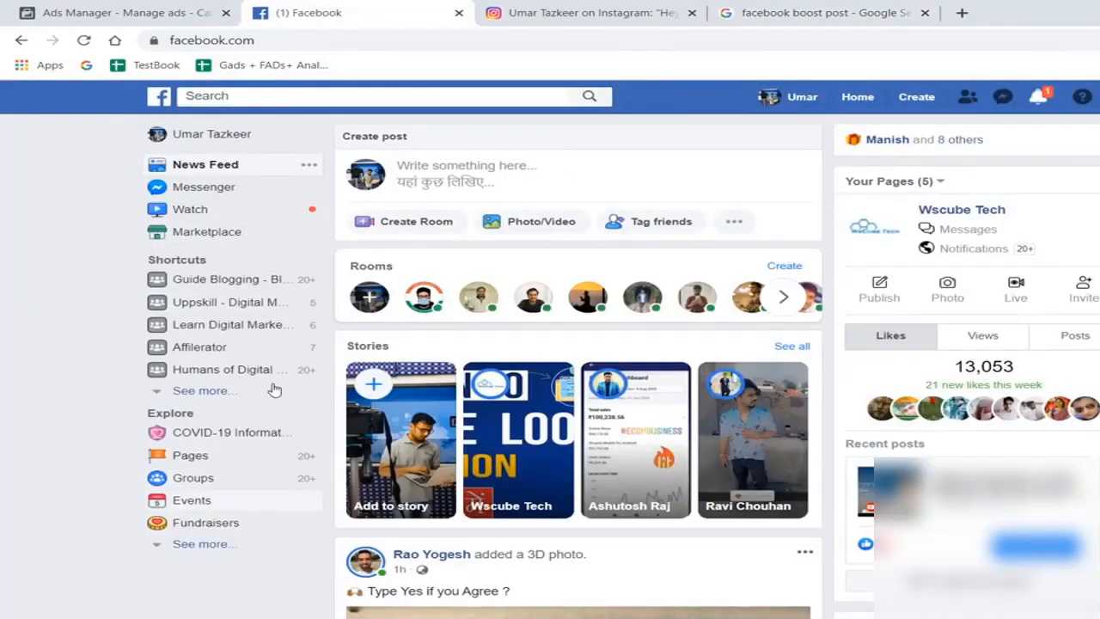
pyautogui.click(305, 98)
pyautogui.write('wscubetech')
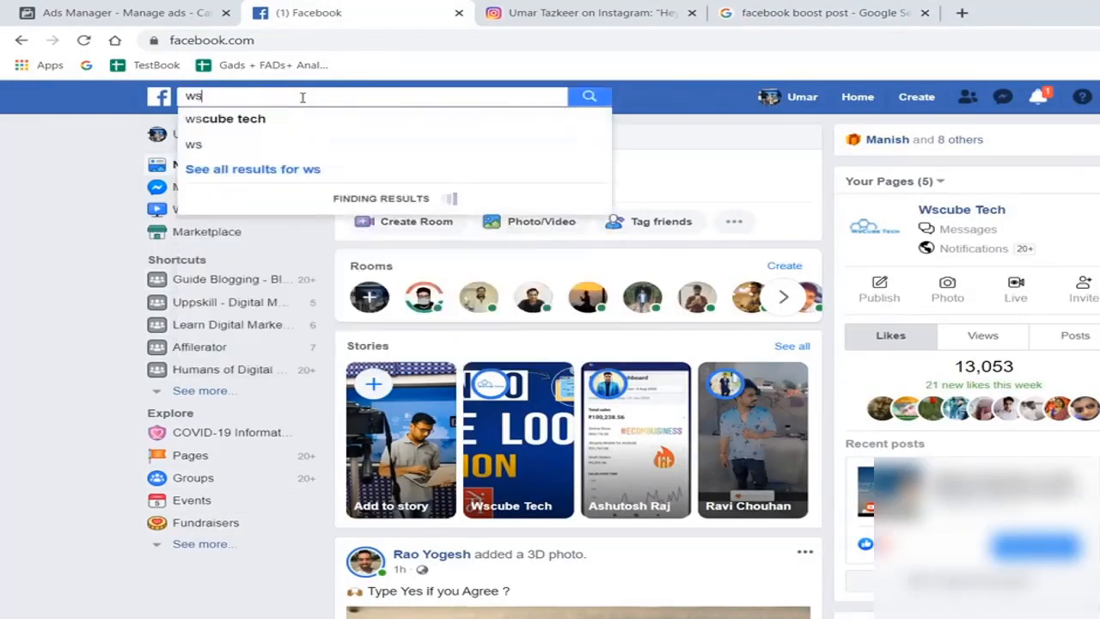
pyautogui.click(255, 116)
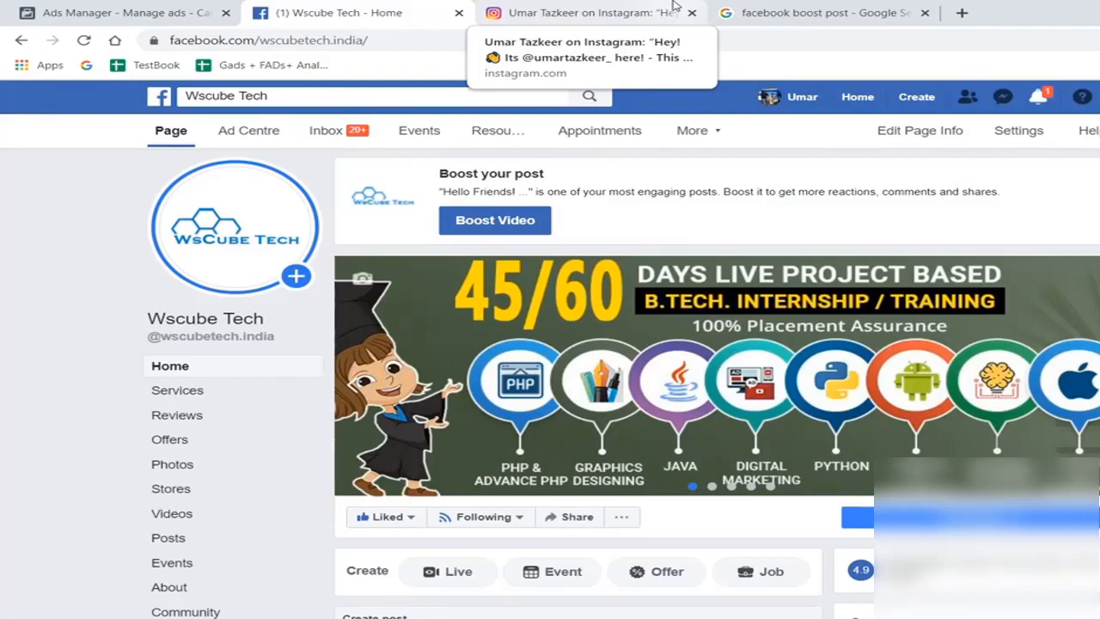
# - Browse the Wscube Tech page for its posts, check its Photos section, and return to the page's Home section
pyautogui.scroll(-3, 717, 344)
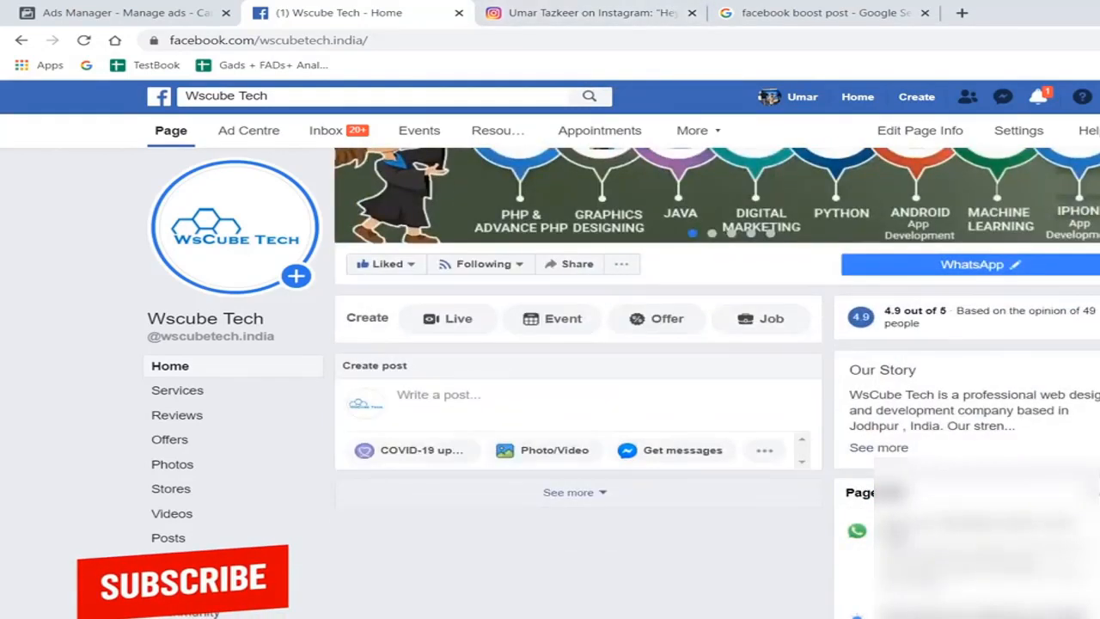
pyautogui.scroll(-2, 736, 377)
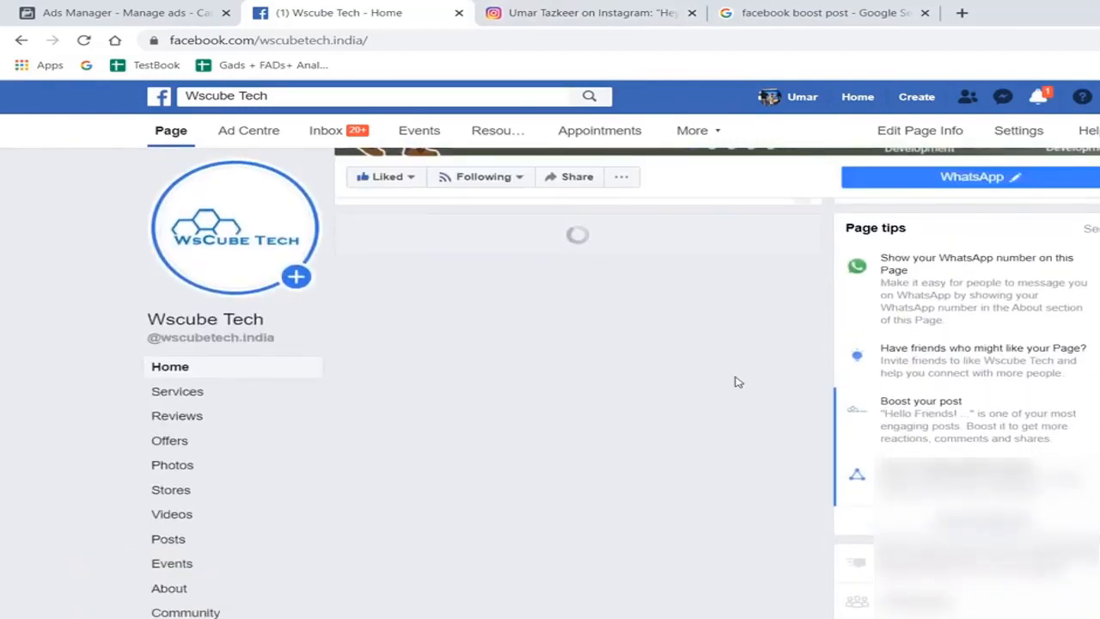
pyautogui.scroll(-2, 737, 382)
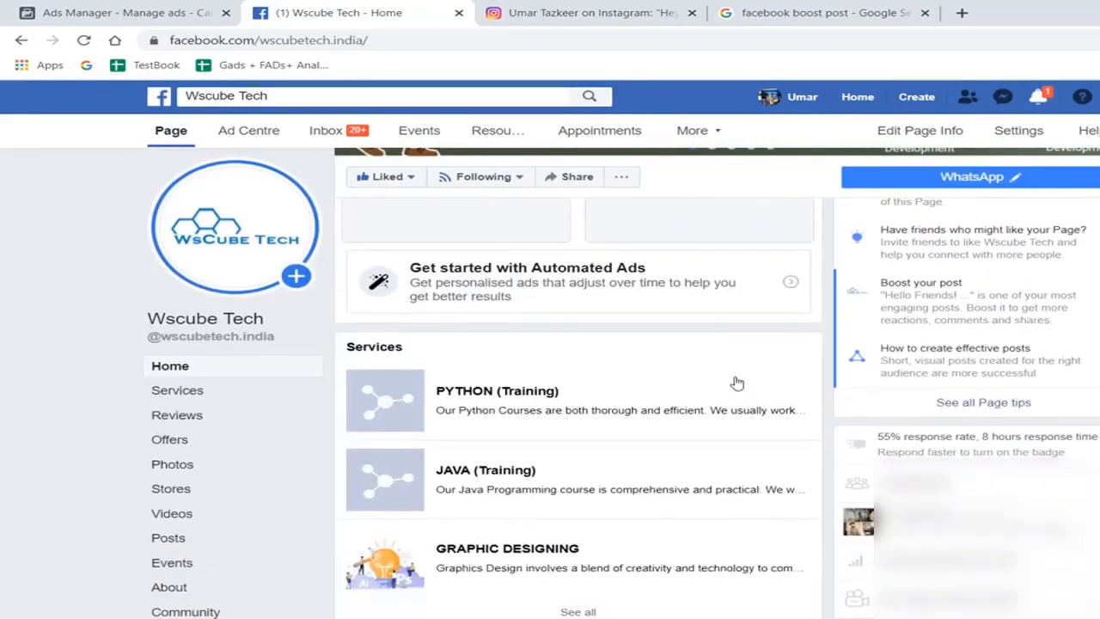
pyautogui.scroll(-5, 640, 430)
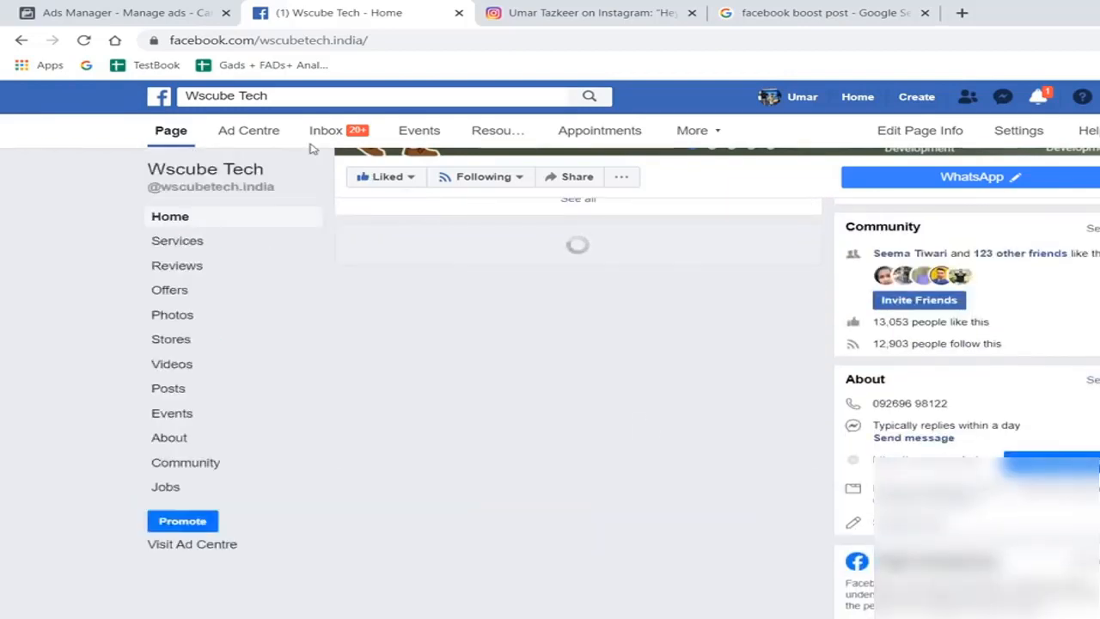
pyautogui.click(177, 316)
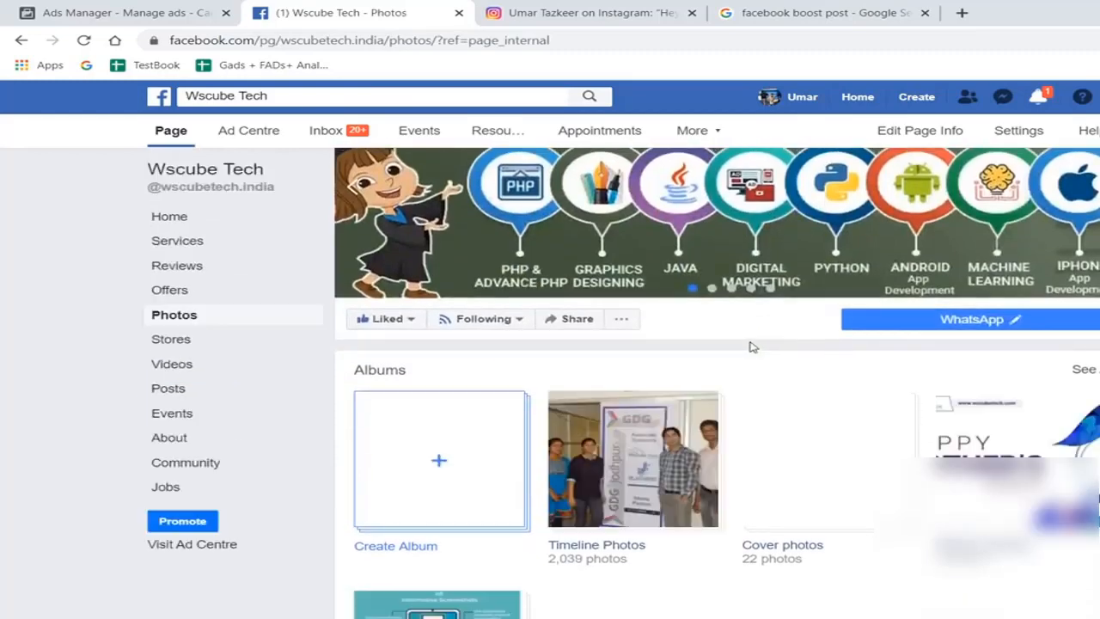
pyautogui.scroll(3, 751, 347)
pyautogui.click(170, 414)
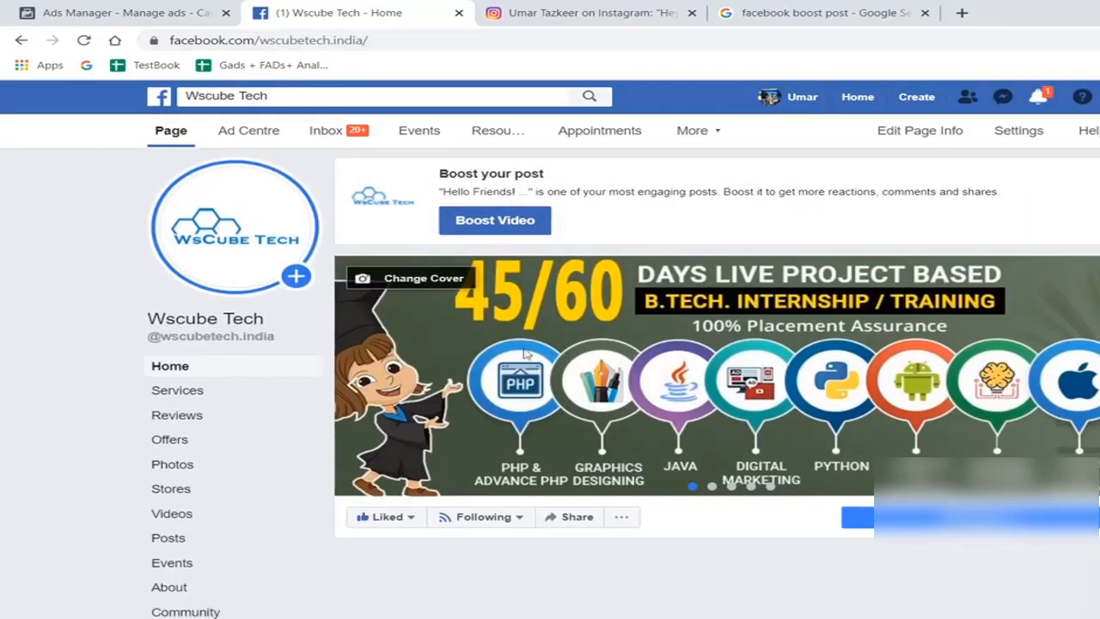
# - Open the boost settings for the "While Loop in Python" video post on the Wscube Tech page
pyautogui.scroll(-1, 814, 511)
pyautogui.scroll(-1, 815, 511)
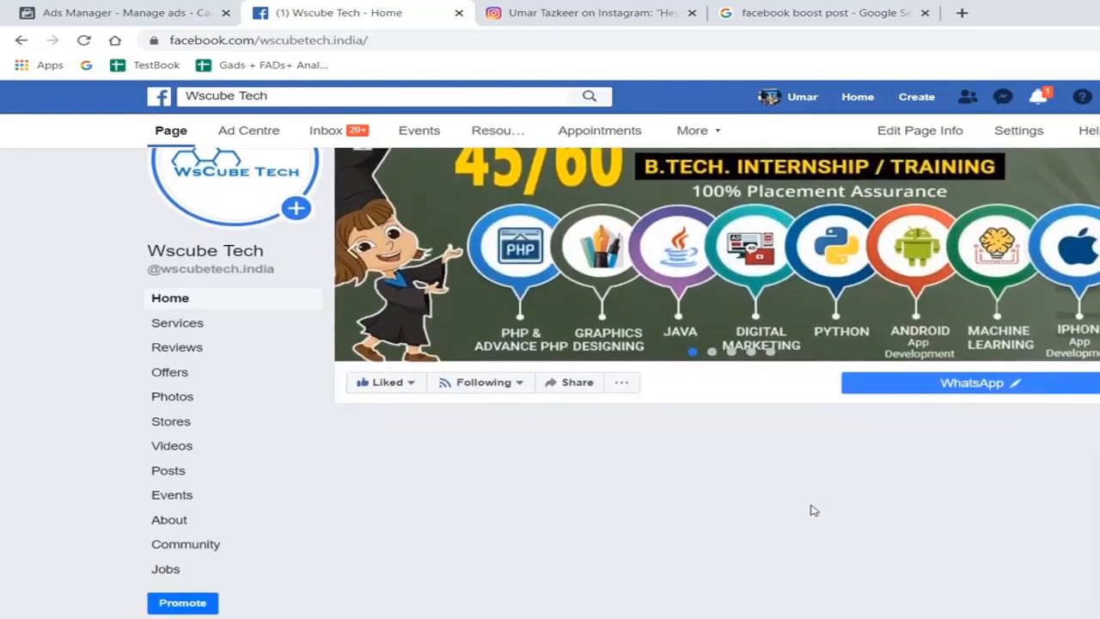
pyautogui.scroll(-2, 815, 511)
pyautogui.scroll(-3, 814, 509)
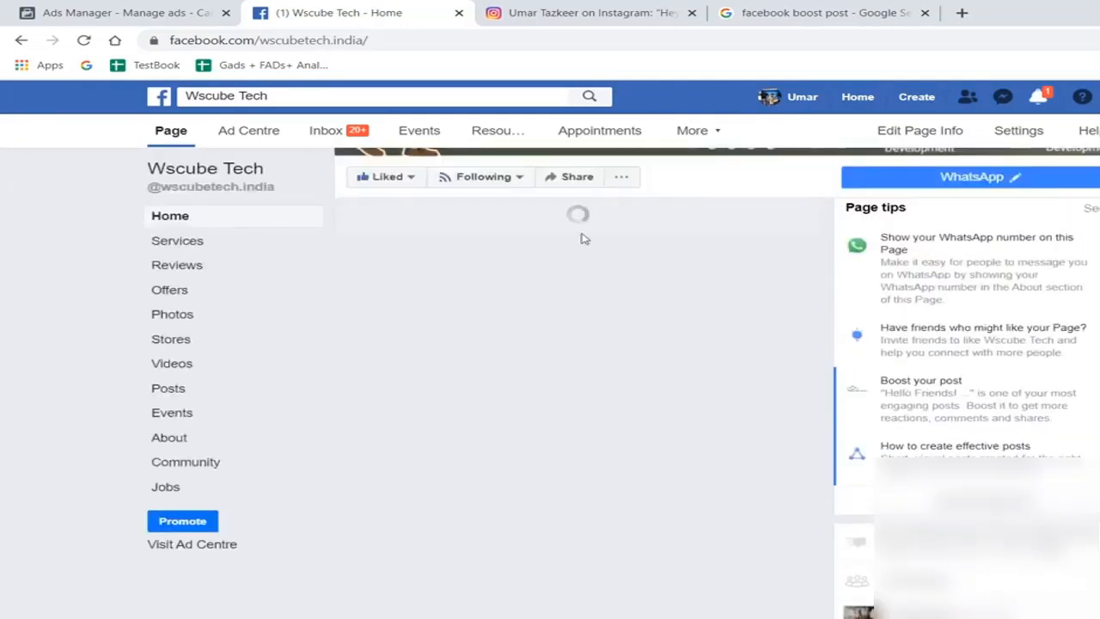
pyautogui.scroll(-5, 736, 306)
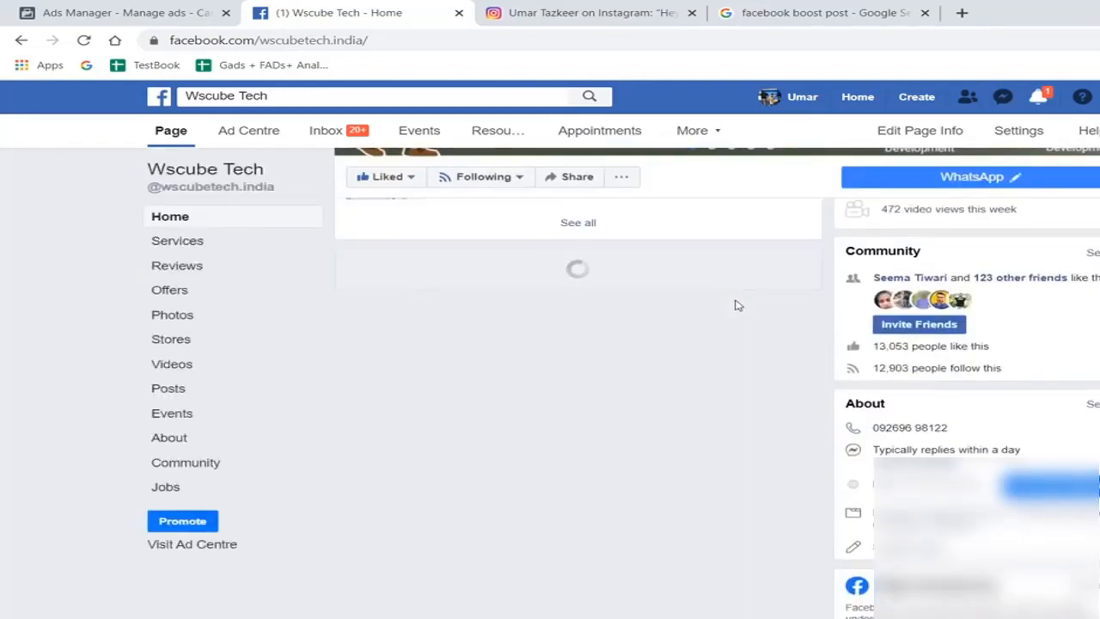
pyautogui.scroll(-3, 737, 306)
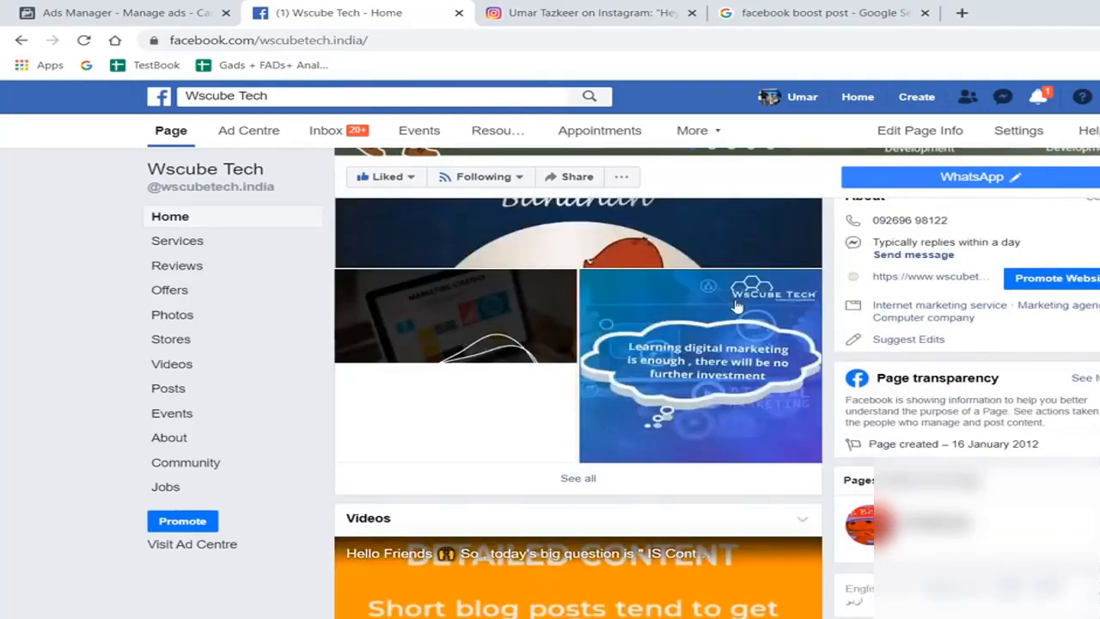
pyautogui.scroll(-6, 737, 306)
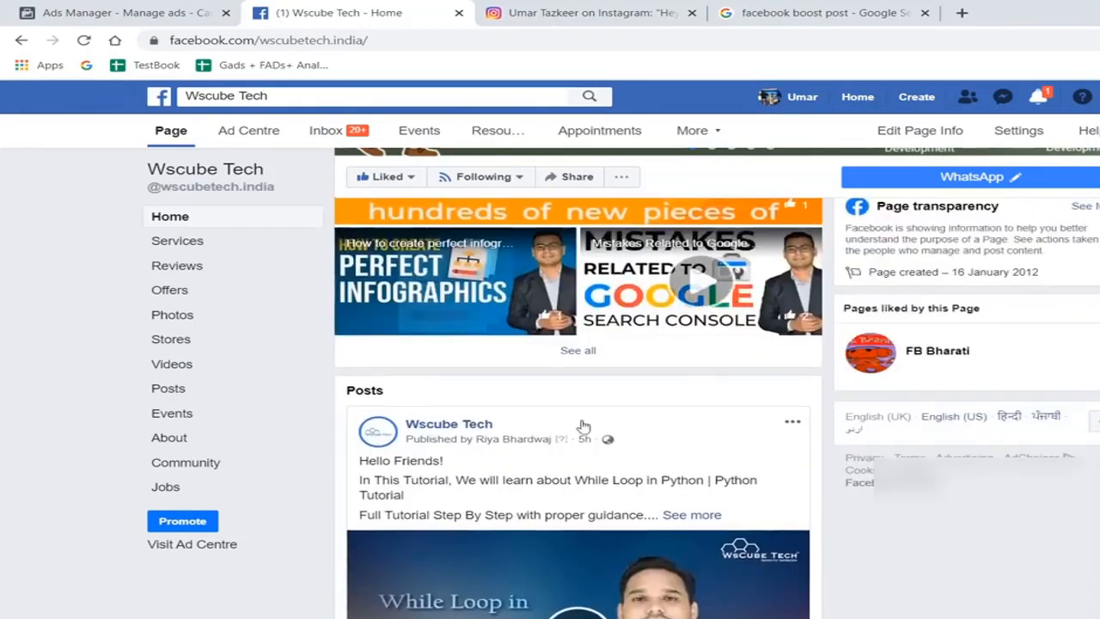
pyautogui.scroll(-2, 728, 459)
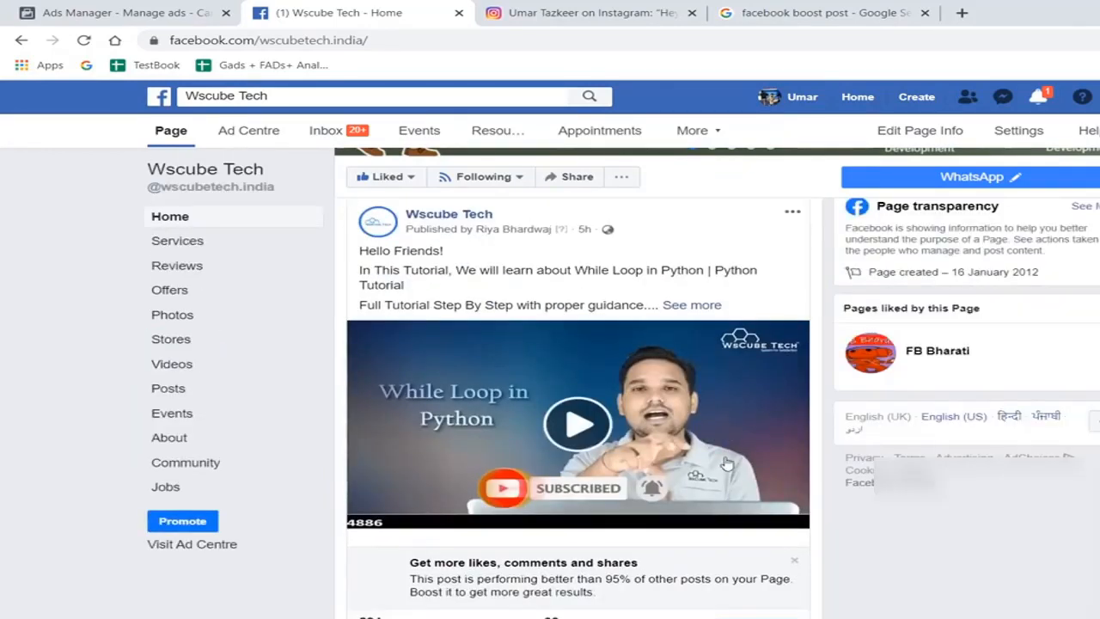
pyautogui.scroll(-3, 726, 462)
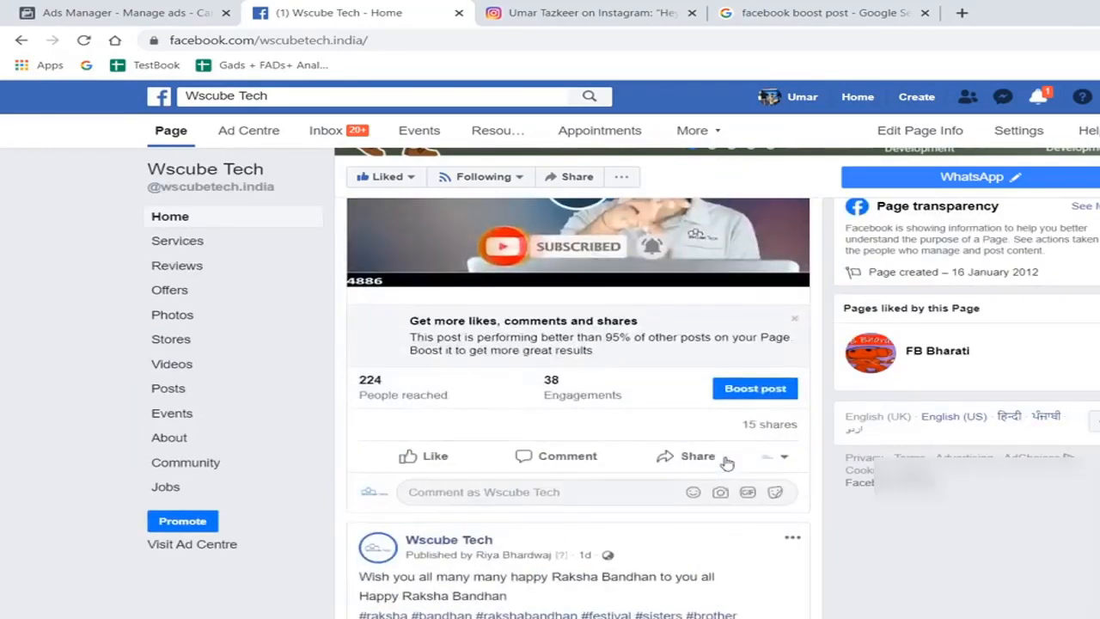
pyautogui.click(760, 389)
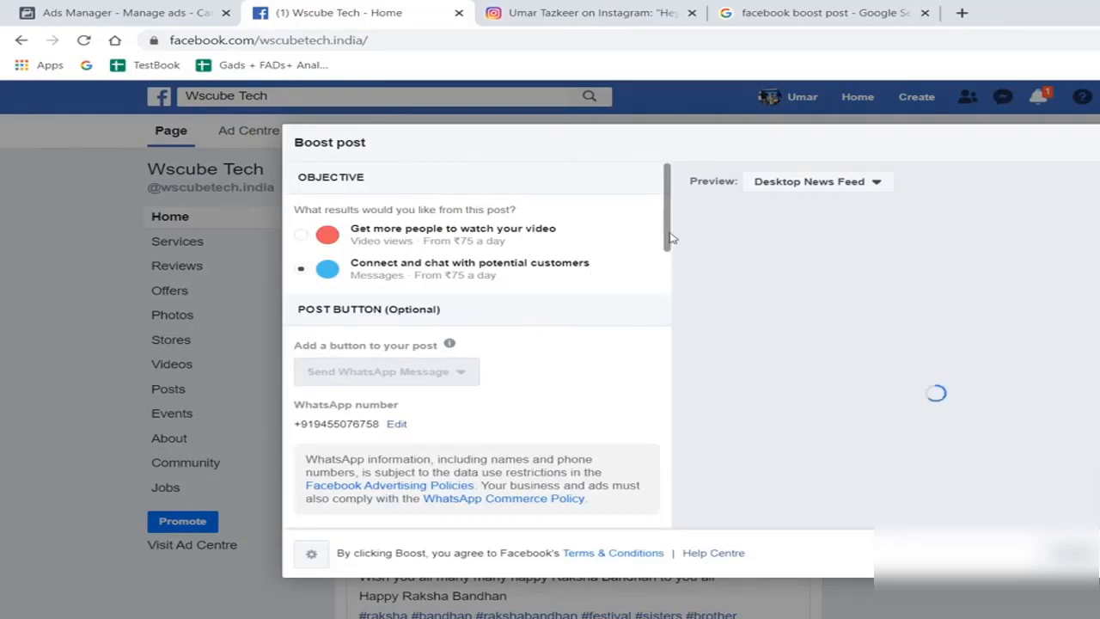
# - Look through the post's boost options, including objective and post button, and close the settings without boosting
pyautogui.moveTo(671, 241); pyautogui.dragTo(671, 269)
pyautogui.scroll(2, 671, 269)
pyautogui.click(1073, 553)
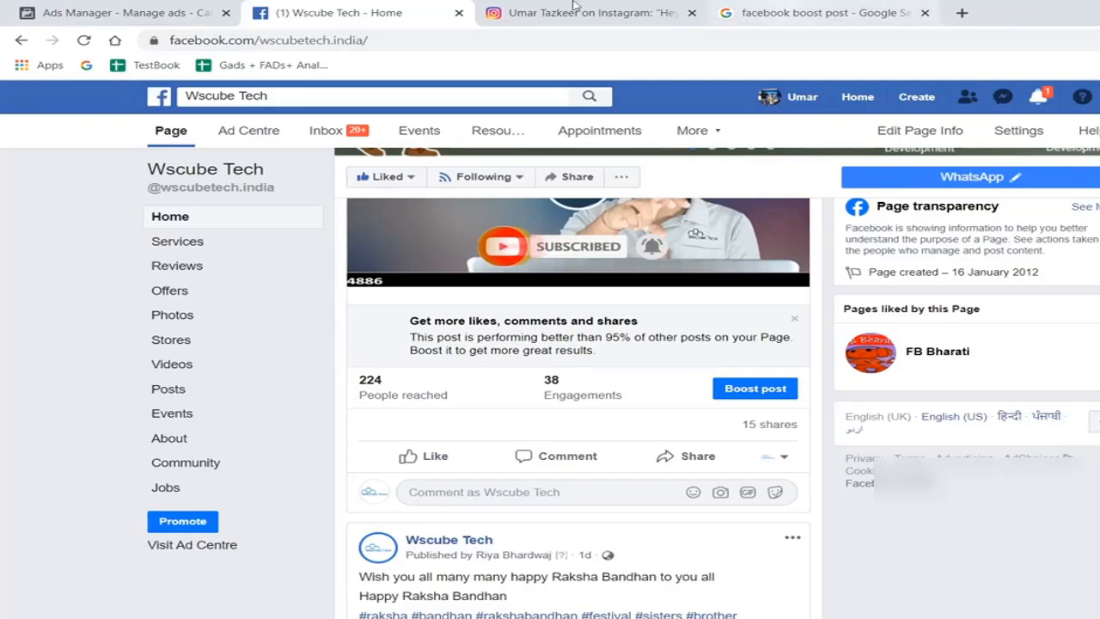
# - Switch to Ads Manager, create a Traffic campaign with campaign budget optimisation off, and continue to the ad set
pyautogui.click(213, 11)
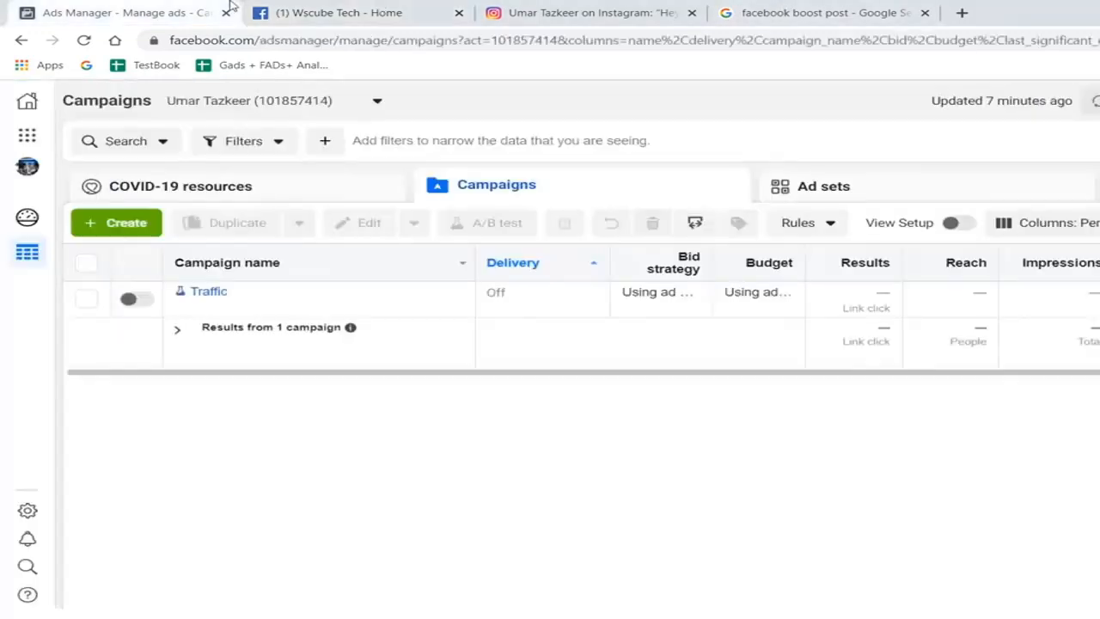
pyautogui.click(95, 227)
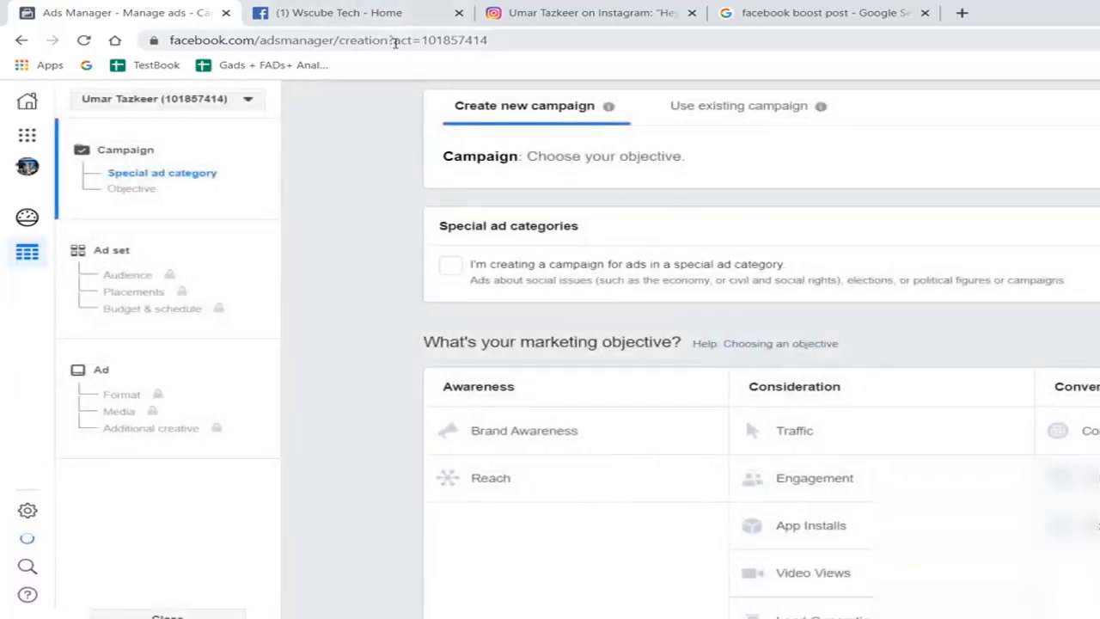
pyautogui.scroll(-1, 1032, 318)
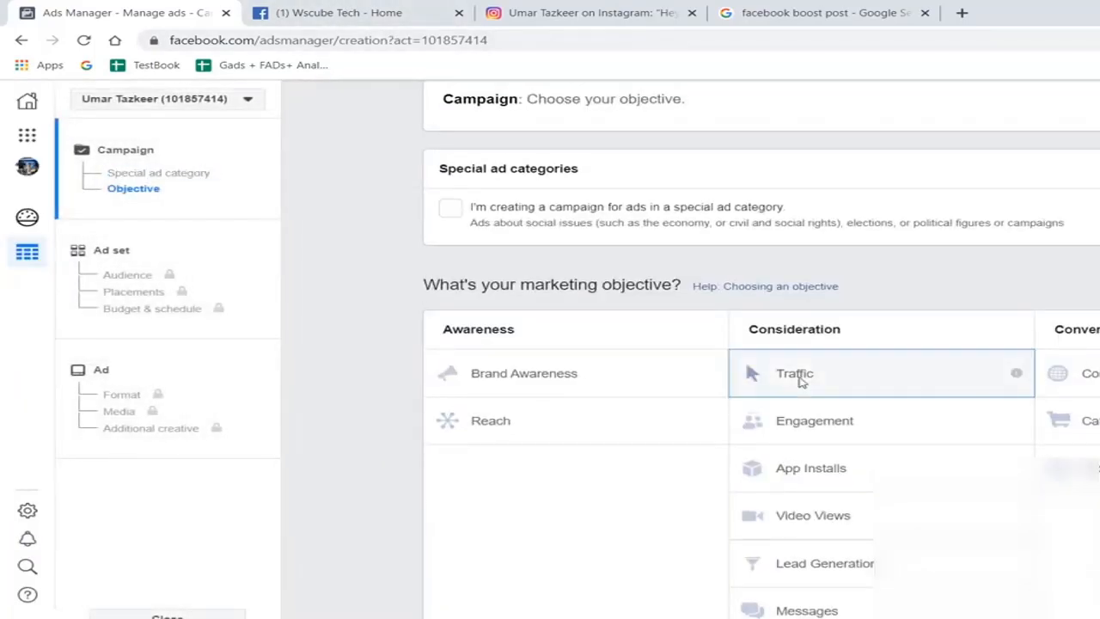
pyautogui.click(859, 373)
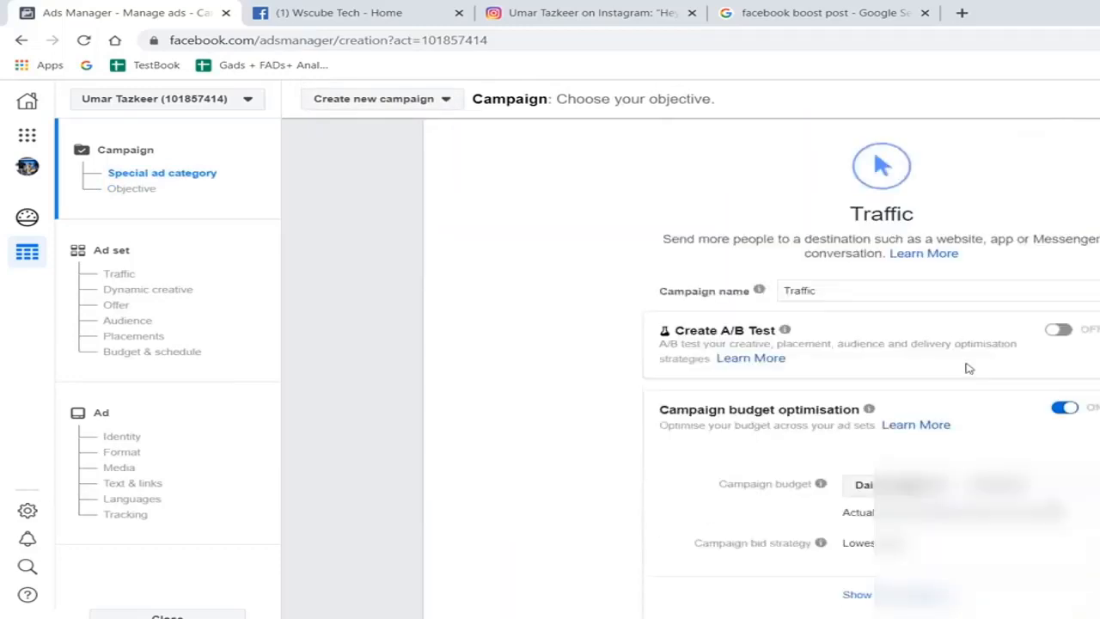
pyautogui.click(1065, 409)
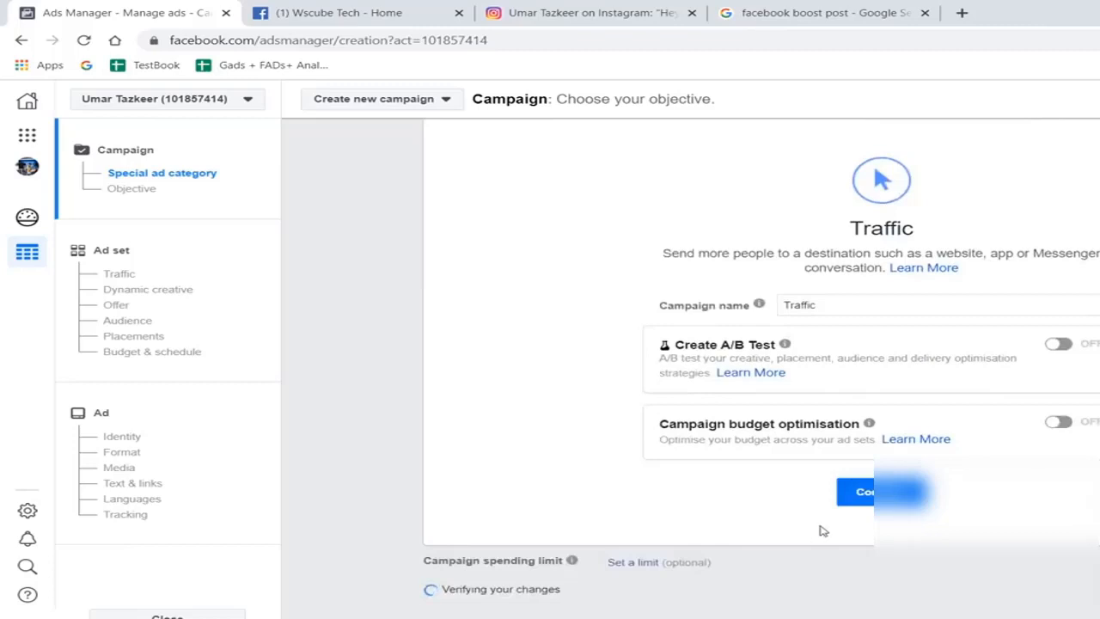
pyautogui.click(894, 506)
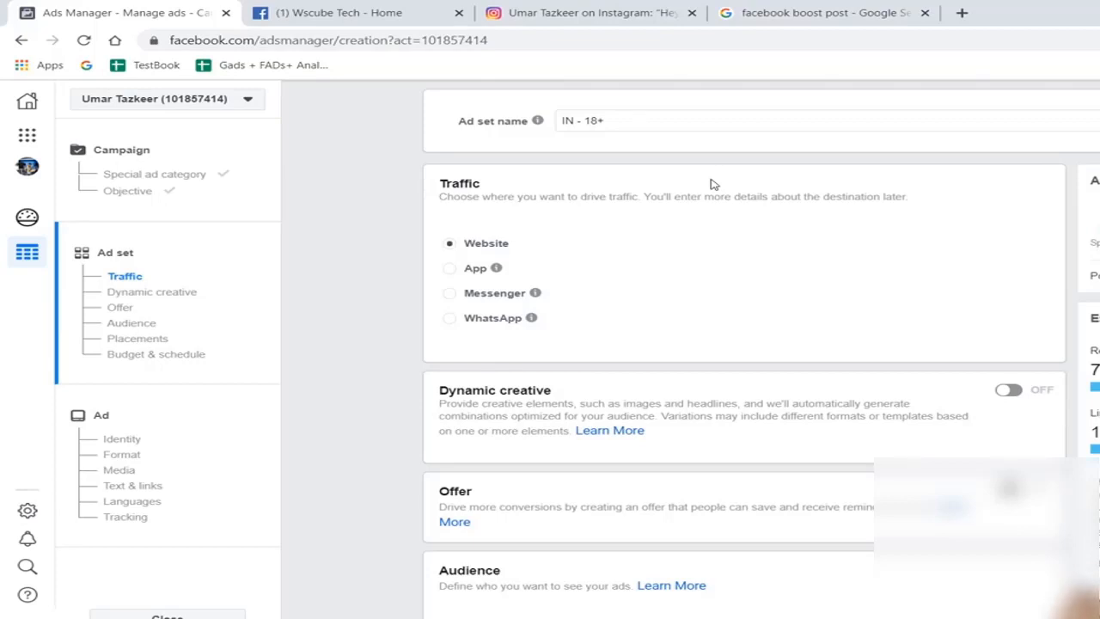
# - Set the ad set to manual placements and exclude Facebook, Audience Network and Messenger, leaving only Instagram as platform
pyautogui.scroll(-10, 712, 184)
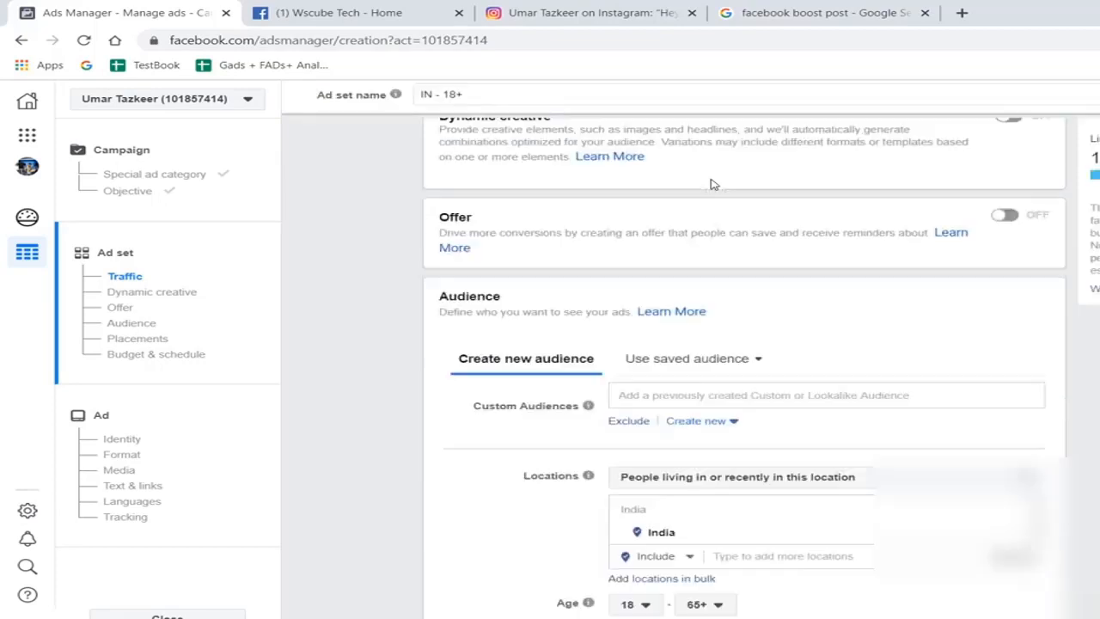
pyautogui.scroll(-2, 712, 184)
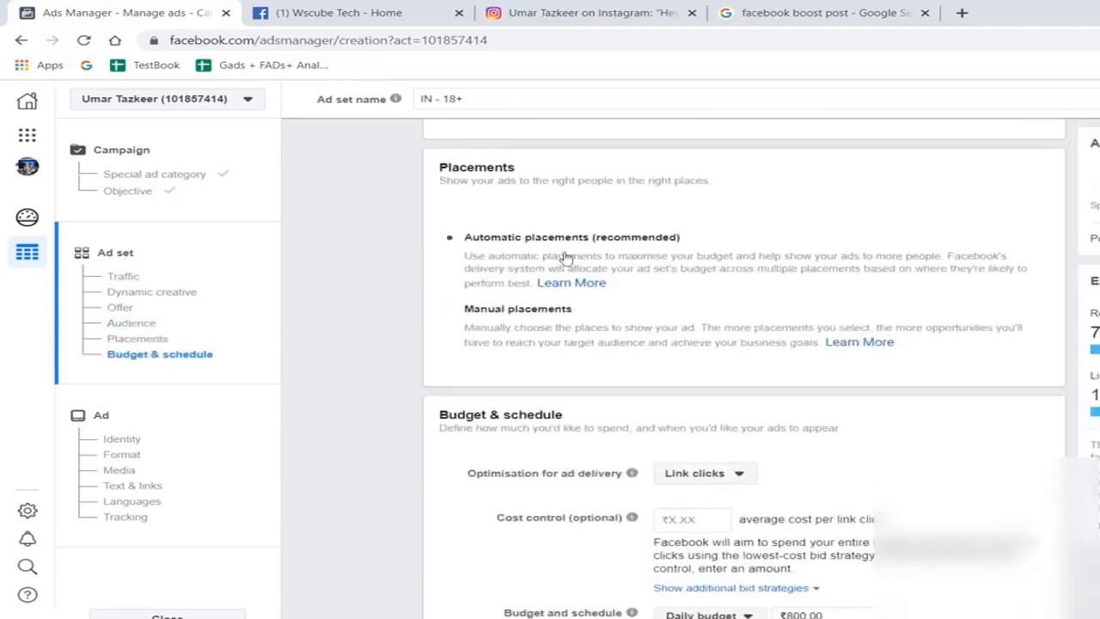
pyautogui.click(528, 316)
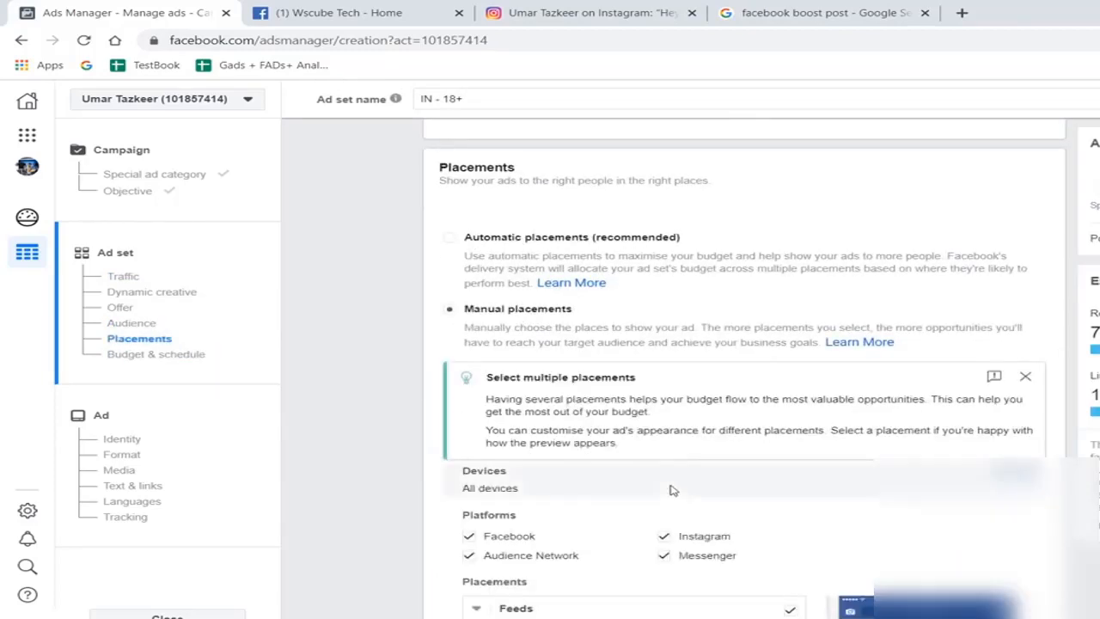
pyautogui.scroll(-1, 671, 489)
pyautogui.click(665, 455)
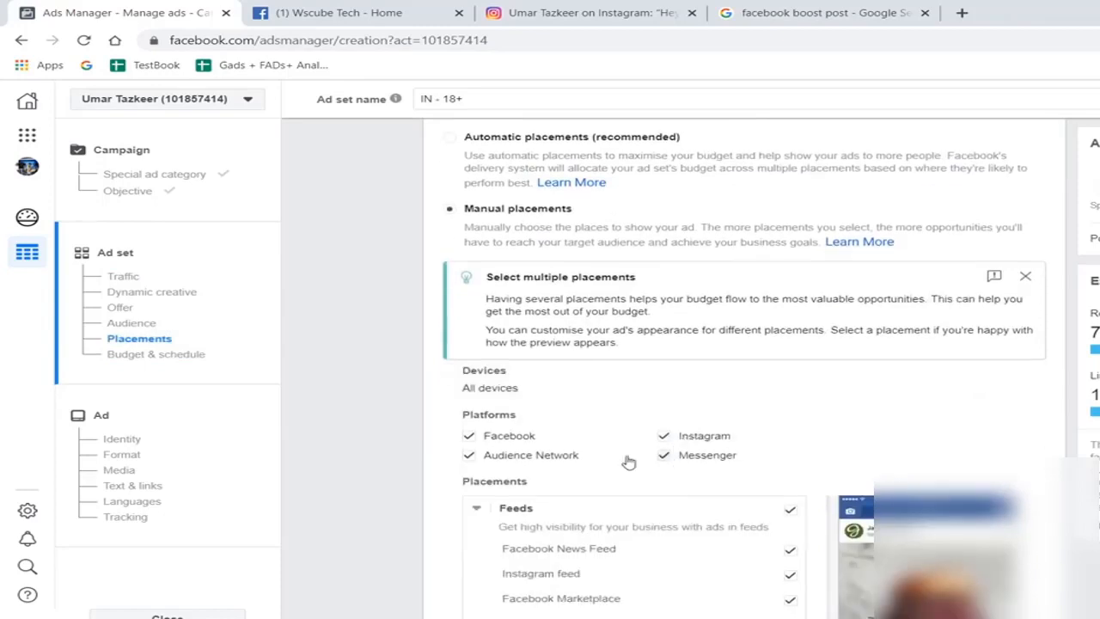
pyautogui.click(470, 440)
# - Exclude the Instagram feed and Instagram Explore placements from the ad set, leaving only Instagram Stories
pyautogui.scroll(-2, 746, 468)
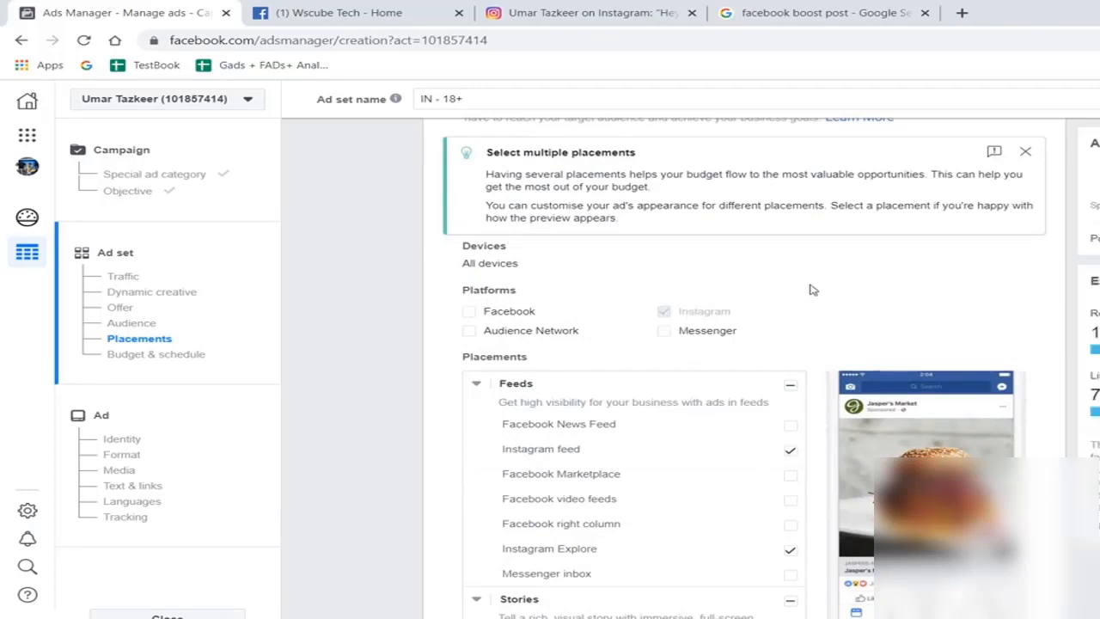
pyautogui.scroll(-2, 811, 292)
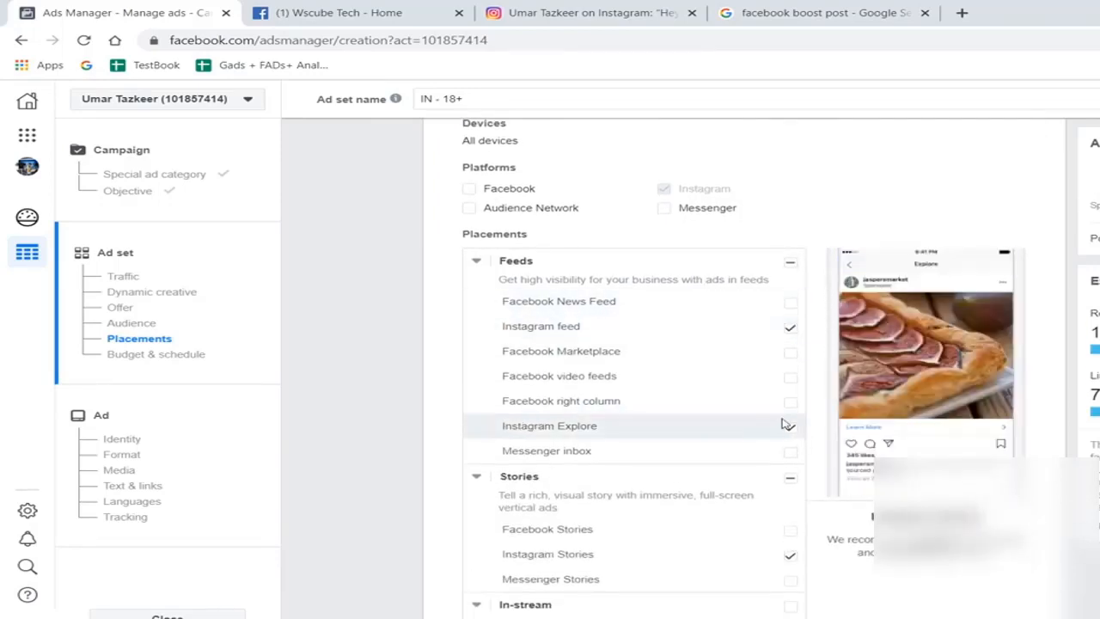
pyautogui.scroll(-1, 742, 510)
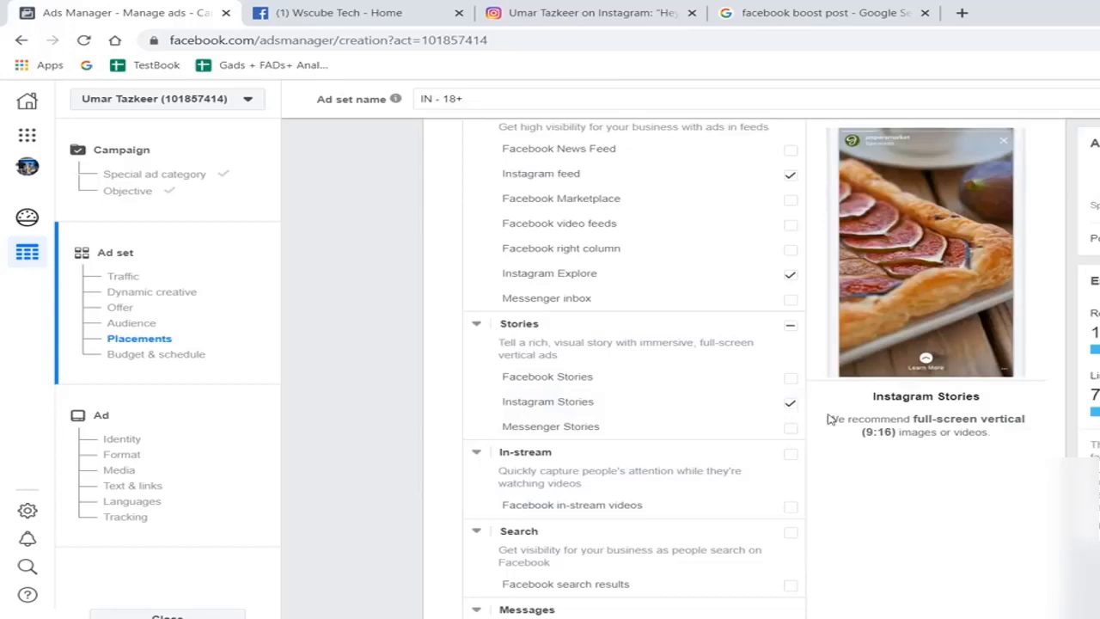
pyautogui.scroll(1, 828, 419)
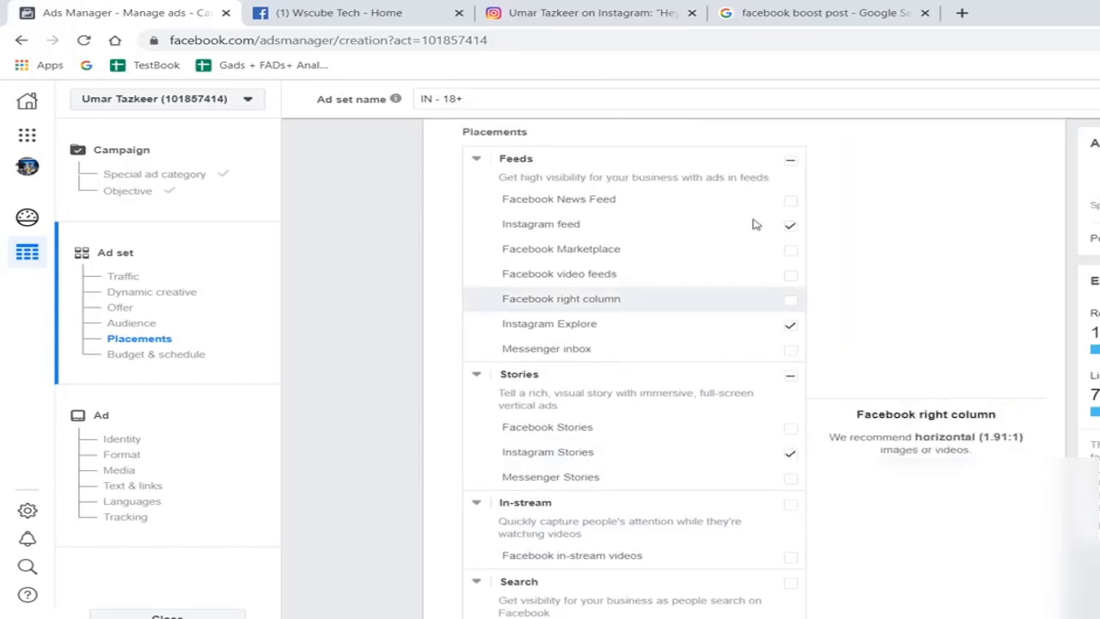
pyautogui.click(790, 229)
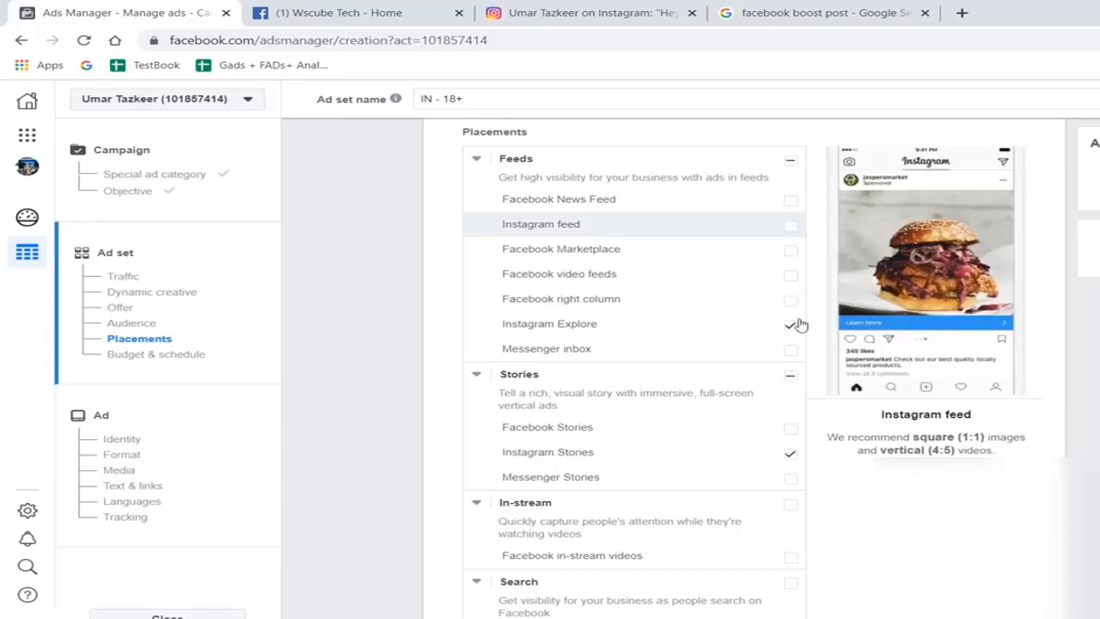
pyautogui.scroll(1, 817, 286)
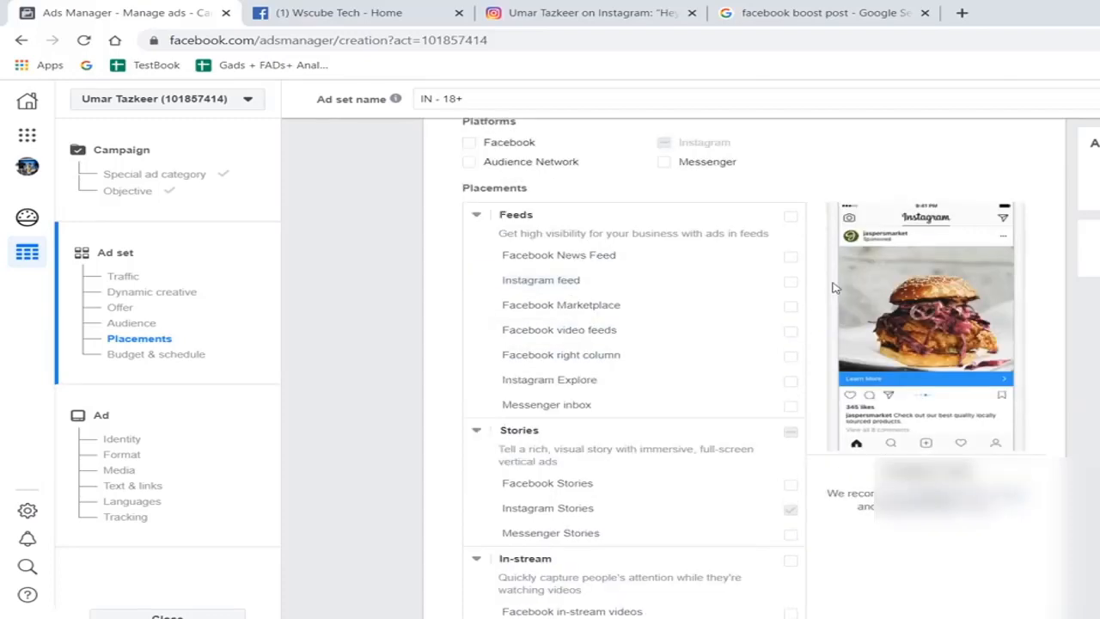
pyautogui.scroll(1, 698, 348)
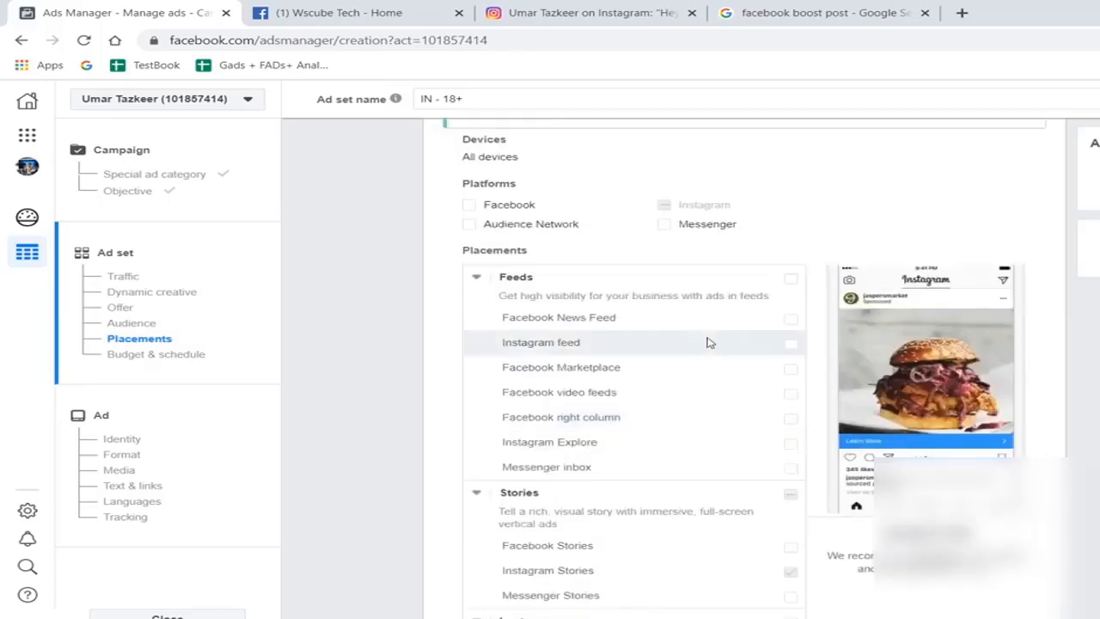
# - Review the remaining entries in the placement list and try to deselect Instagram Stories
pyautogui.scroll(-4, 786, 489)
pyautogui.scroll(-3, 782, 488)
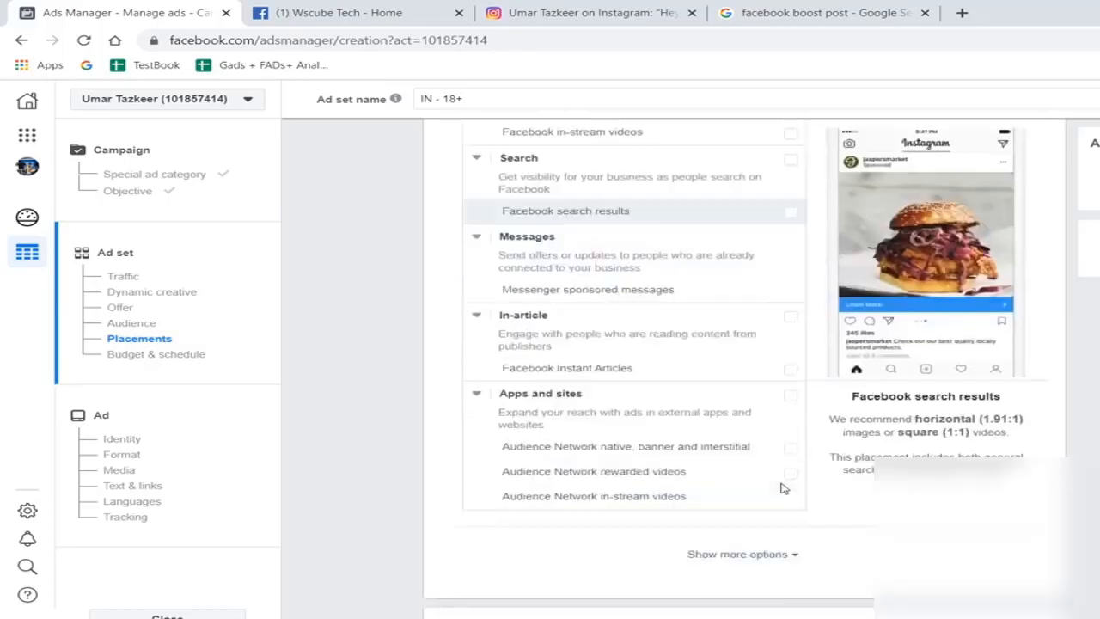
pyautogui.scroll(-2, 783, 488)
pyautogui.scroll(3, 782, 488)
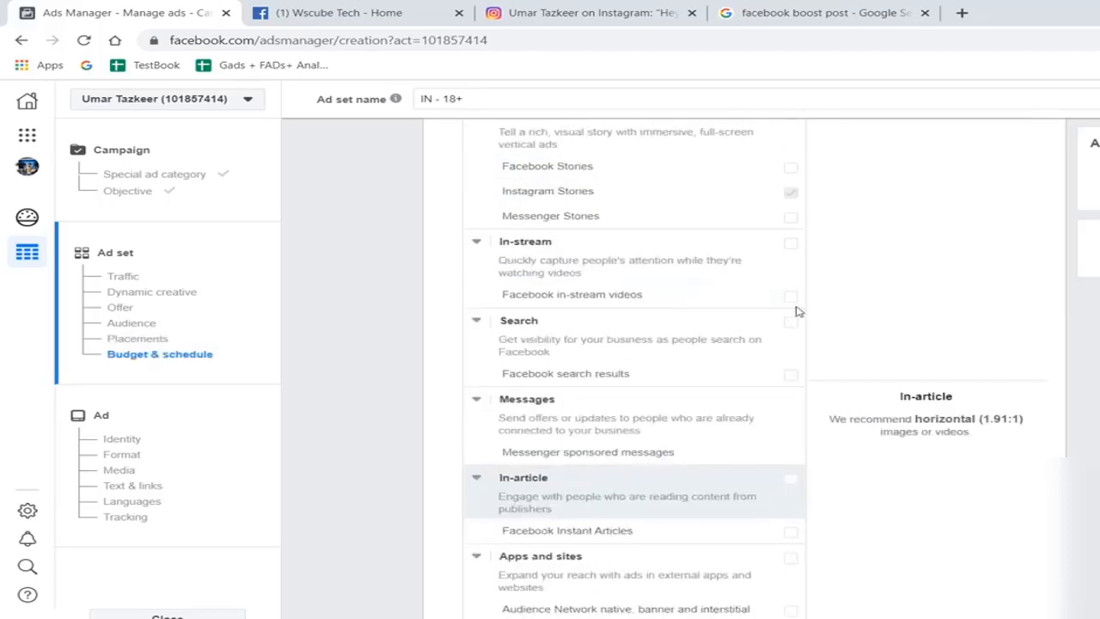
pyautogui.scroll(2, 796, 296)
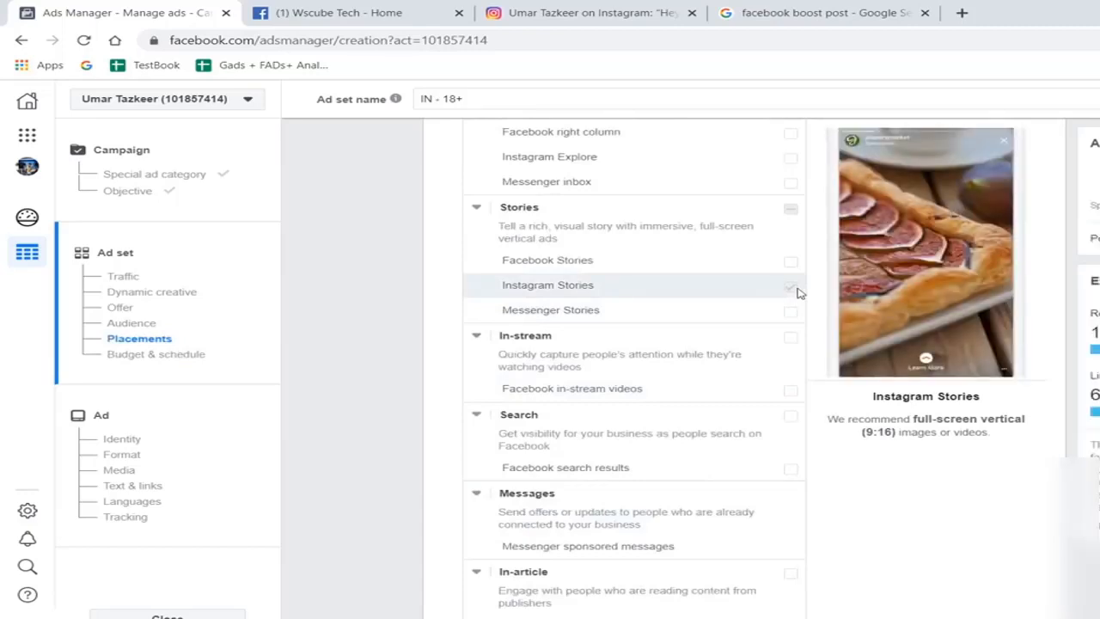
pyautogui.click(795, 292)
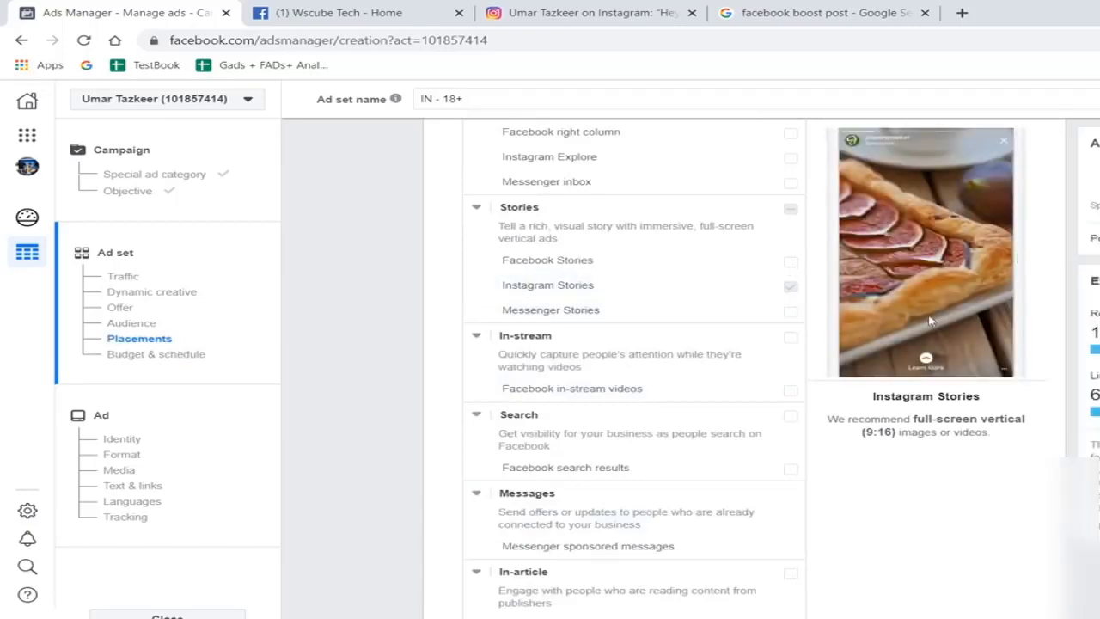
pyautogui.click(790, 293)
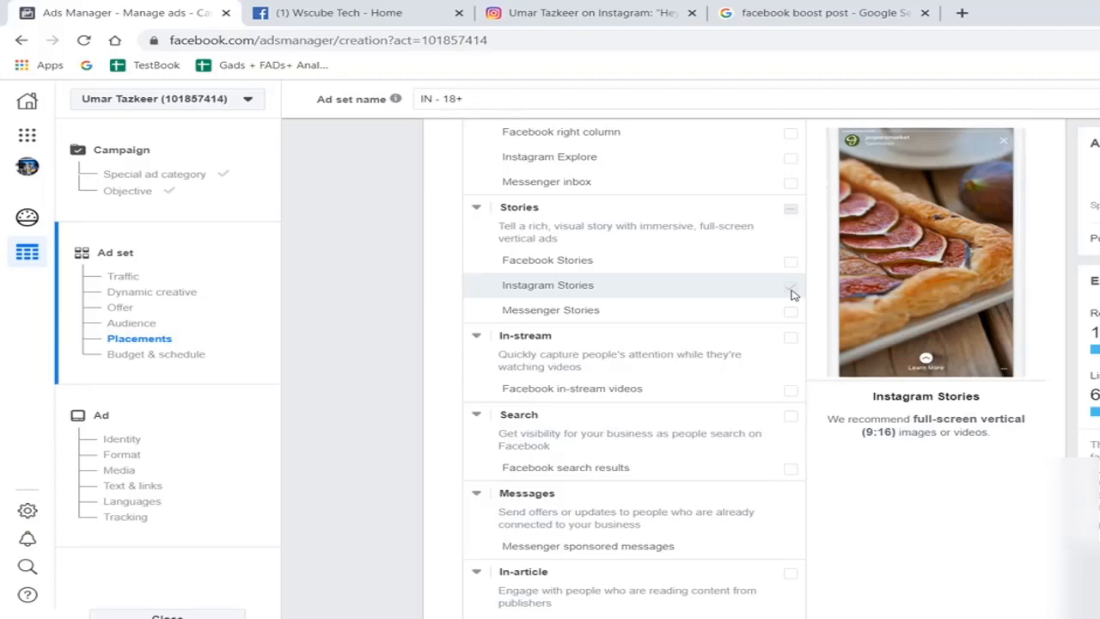
# - Leave the ad set's budget and schedule at their defaults and continue to the ad setup
pyautogui.scroll(-7, 664, 468)
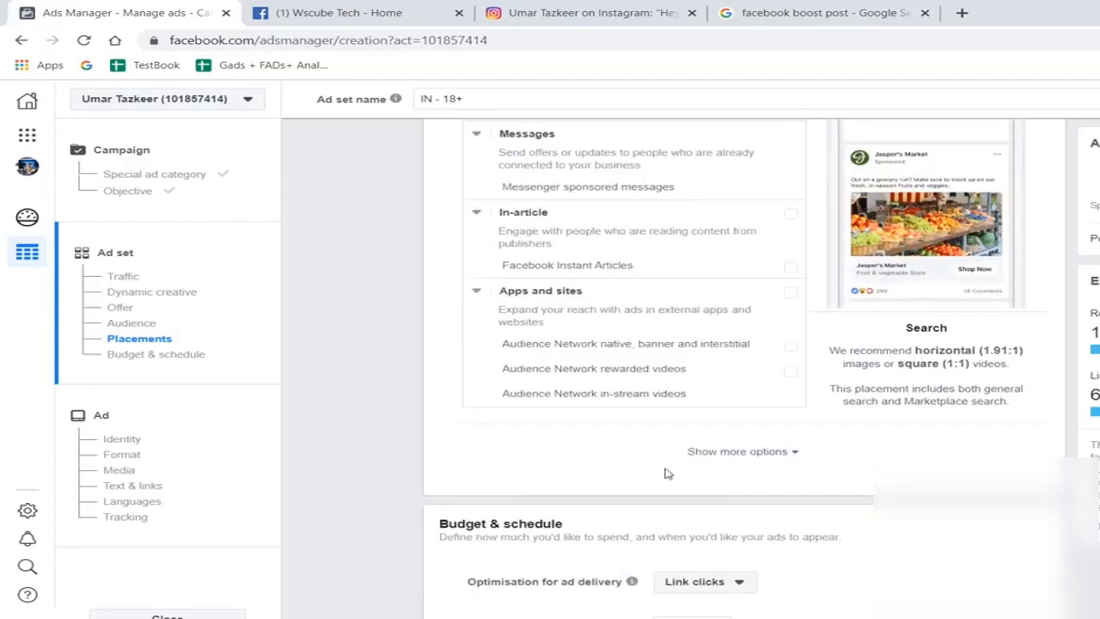
pyautogui.scroll(-2, 665, 468)
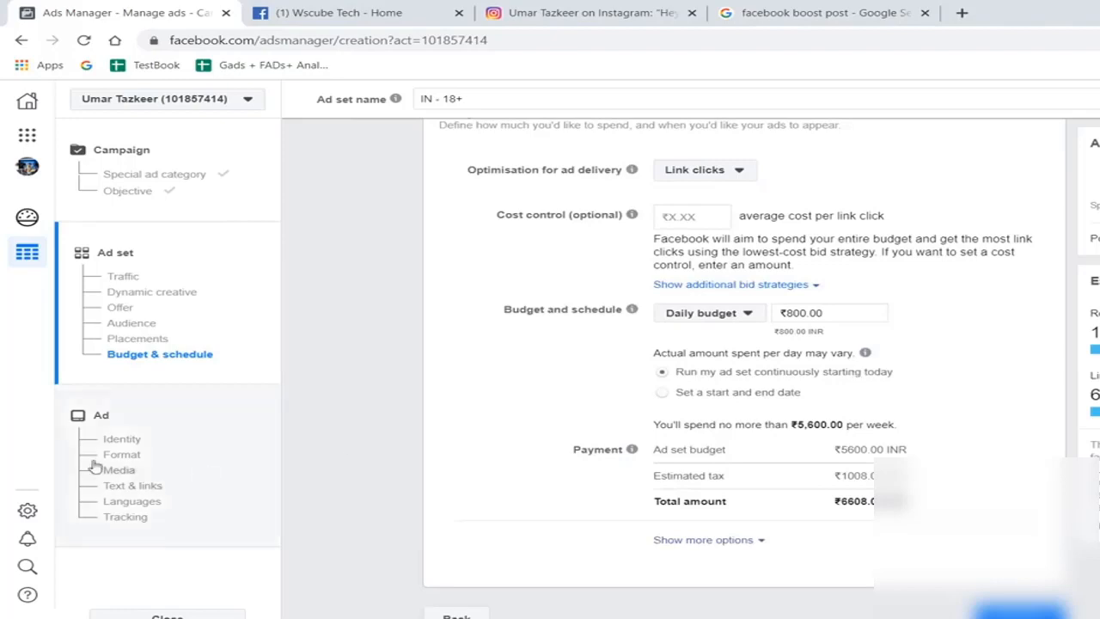
pyautogui.click(135, 422)
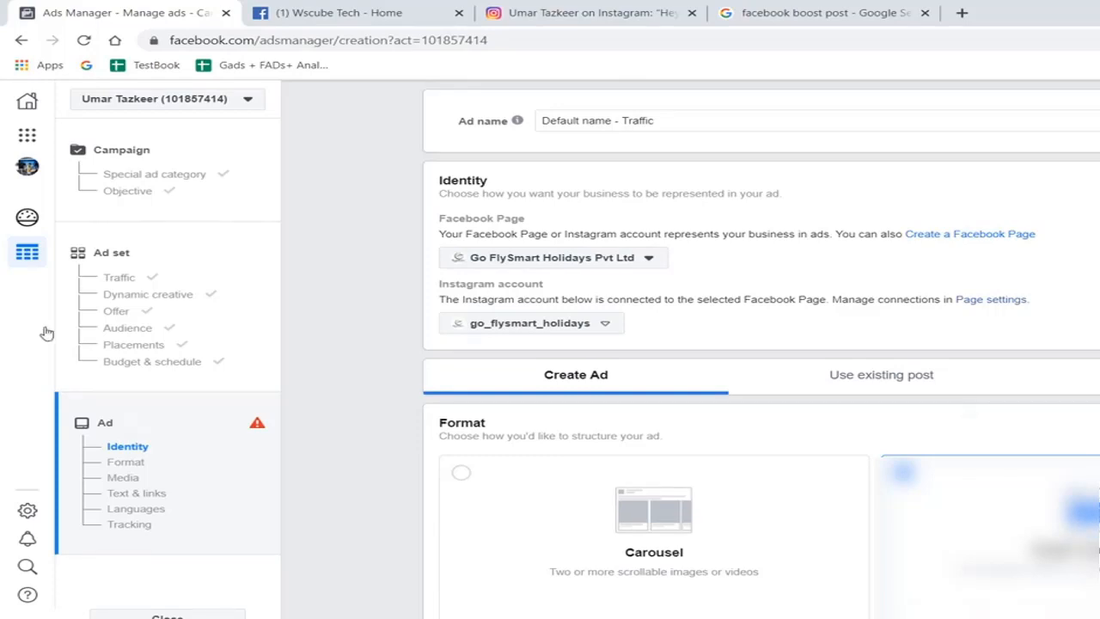
# - Look over the ad's text, link and media settings, view the account image library, and close it without choosing an image
pyautogui.scroll(-2, 1061, 179)
pyautogui.scroll(-6, 761, 365)
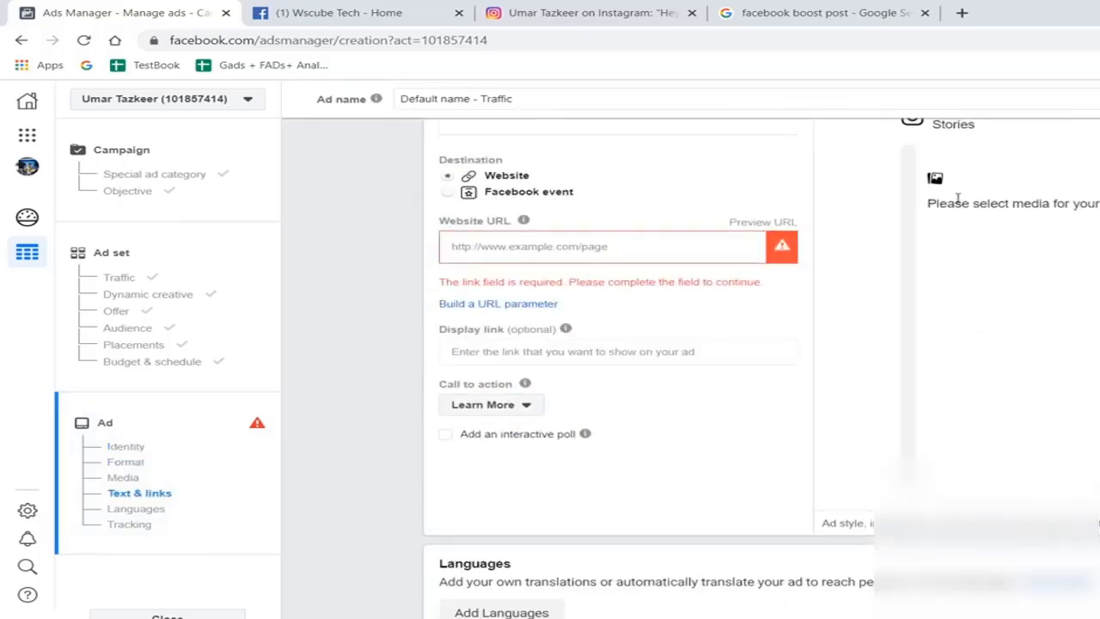
pyautogui.scroll(4, 778, 219)
pyautogui.click(524, 295)
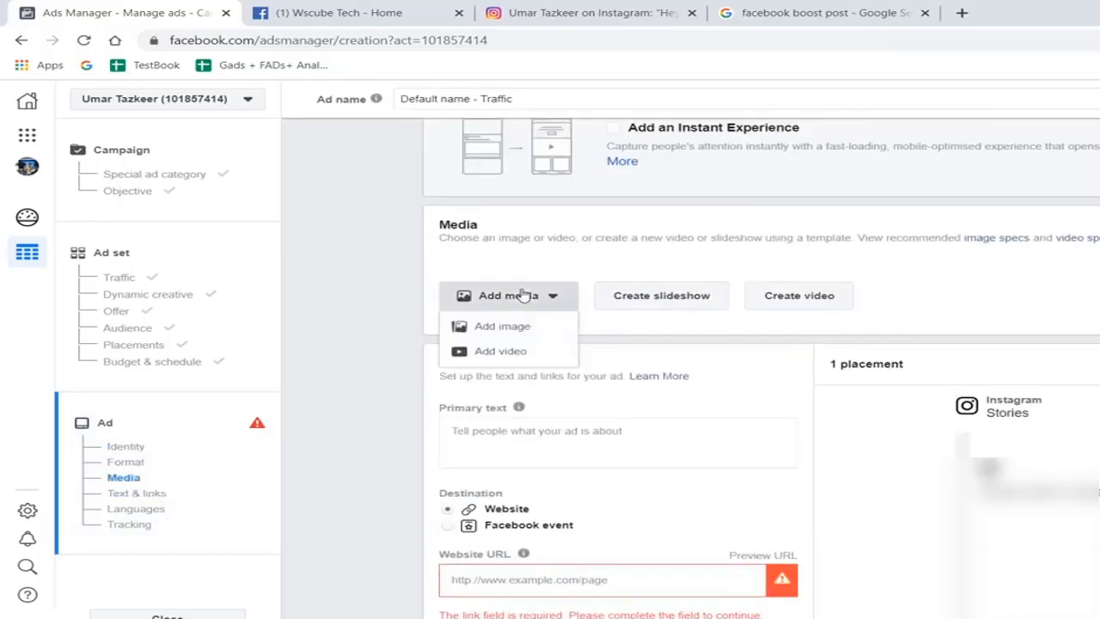
pyautogui.click(511, 324)
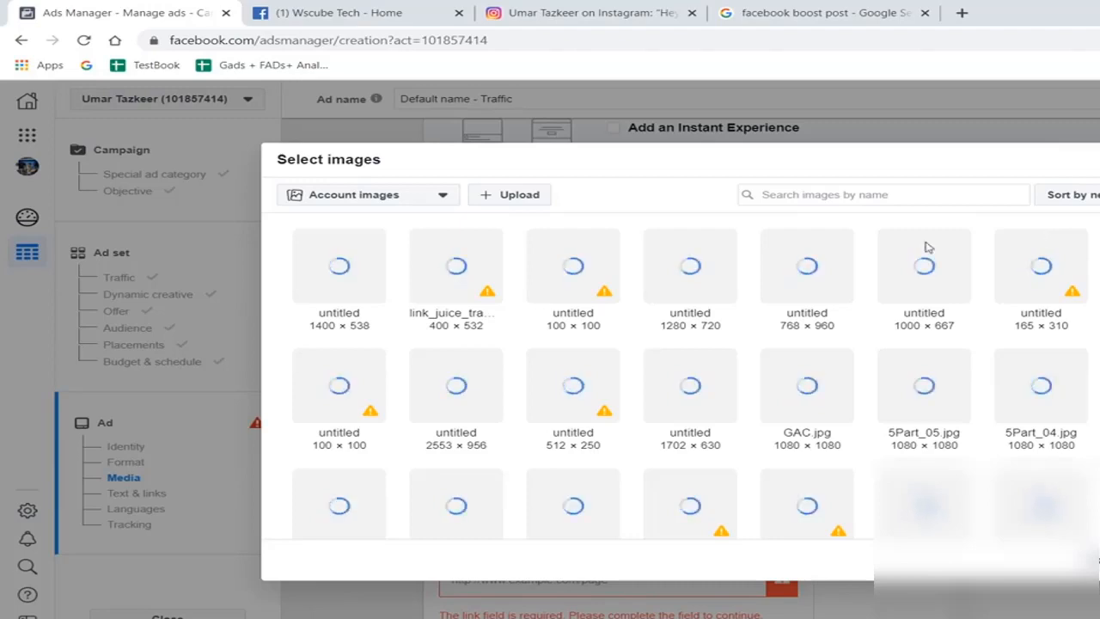
pyautogui.click(1094, 559)
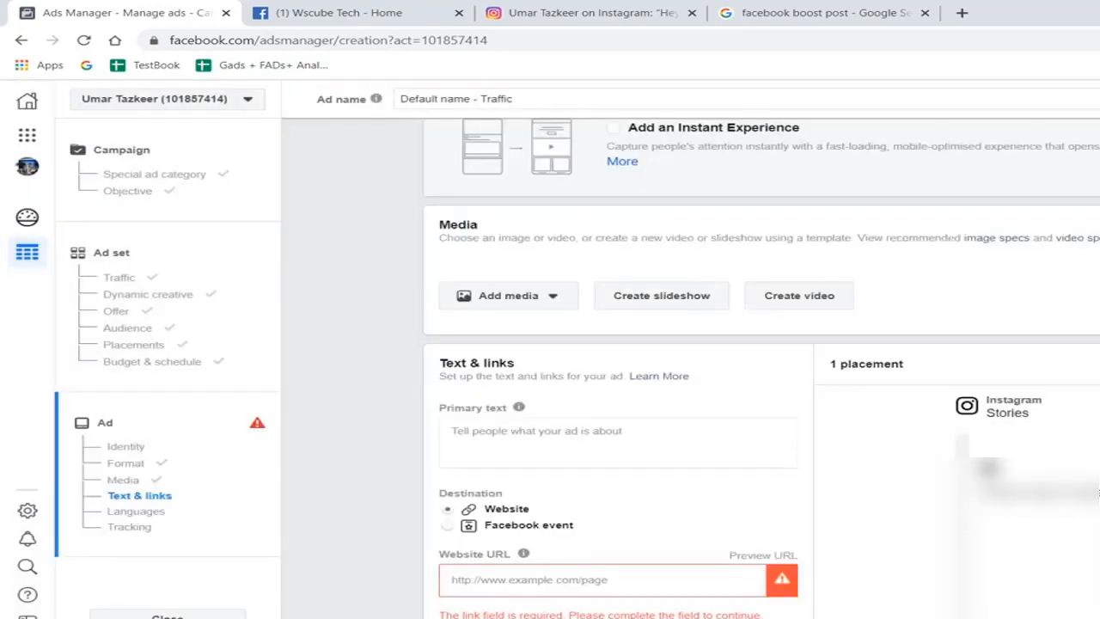
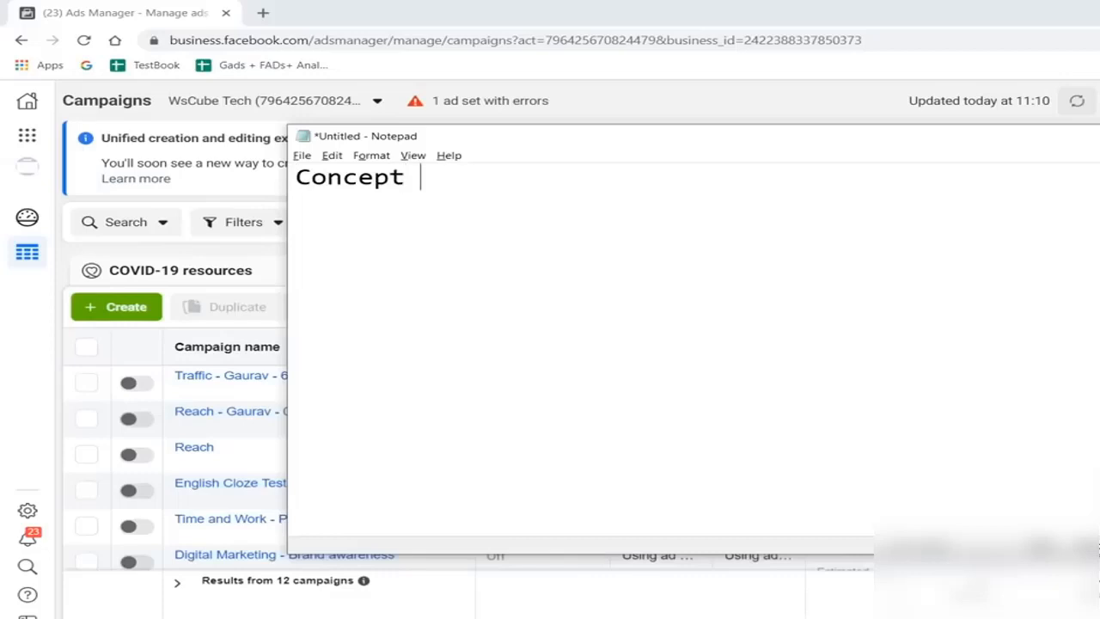
# - Complete the note's heading as "Concept :" and start a line below a blank one with "Ads -> Facebook"
pyautogui.write(':')
pyautogui.press('Return')
pyautogui.press('Return')
pyautogui.write('ADs')
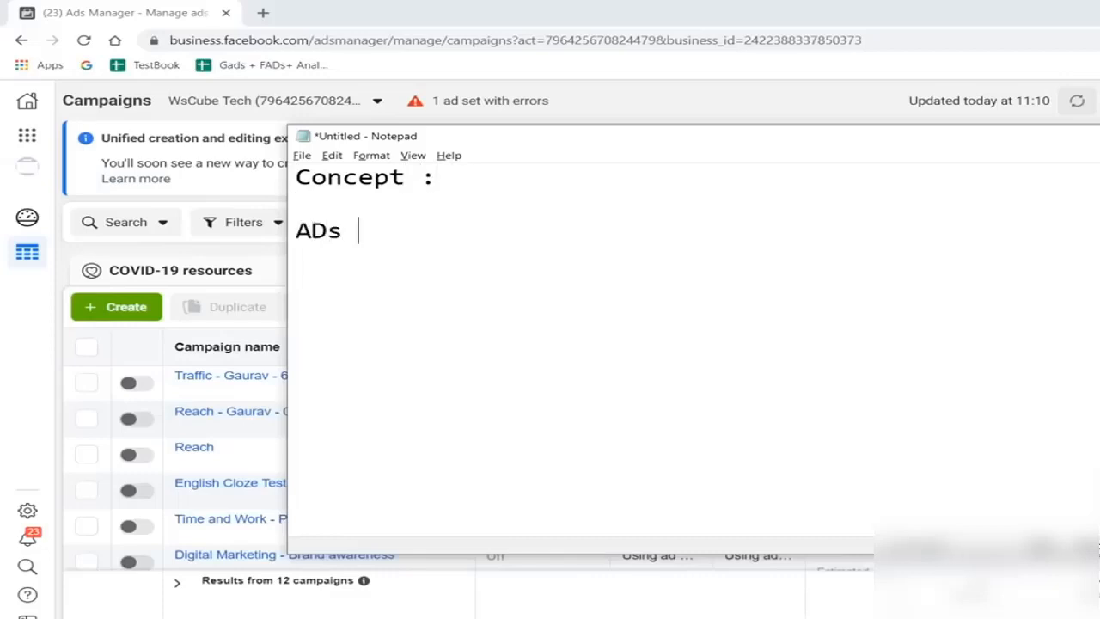
pyautogui.press('BackSpace')
pyautogui.press('BackSpace')
pyautogui.press('BackSpace')
pyautogui.write('ds -> Facebook ')
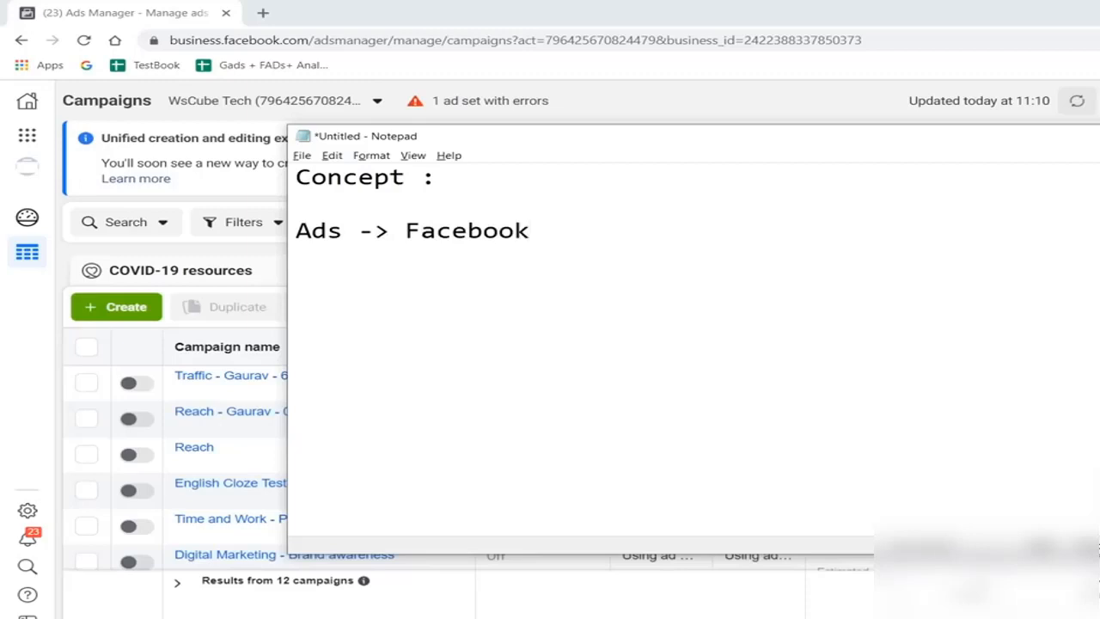
pyautogui.write('-> ')
pyautogui.write('Click to Wa')
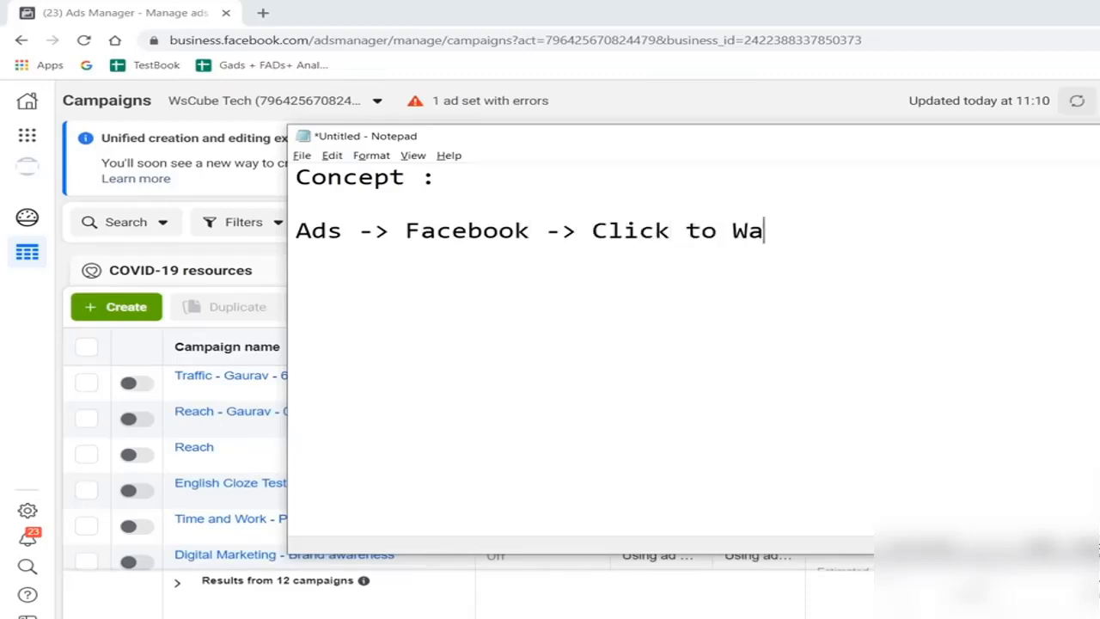
pyautogui.write('tsa[p')
# - Extend the note's flow line with "-> Click to Watsapp -> Watsapp will"
pyautogui.press('BackSpace')
pyautogui.press('BackSpace')
pyautogui.write('pp')
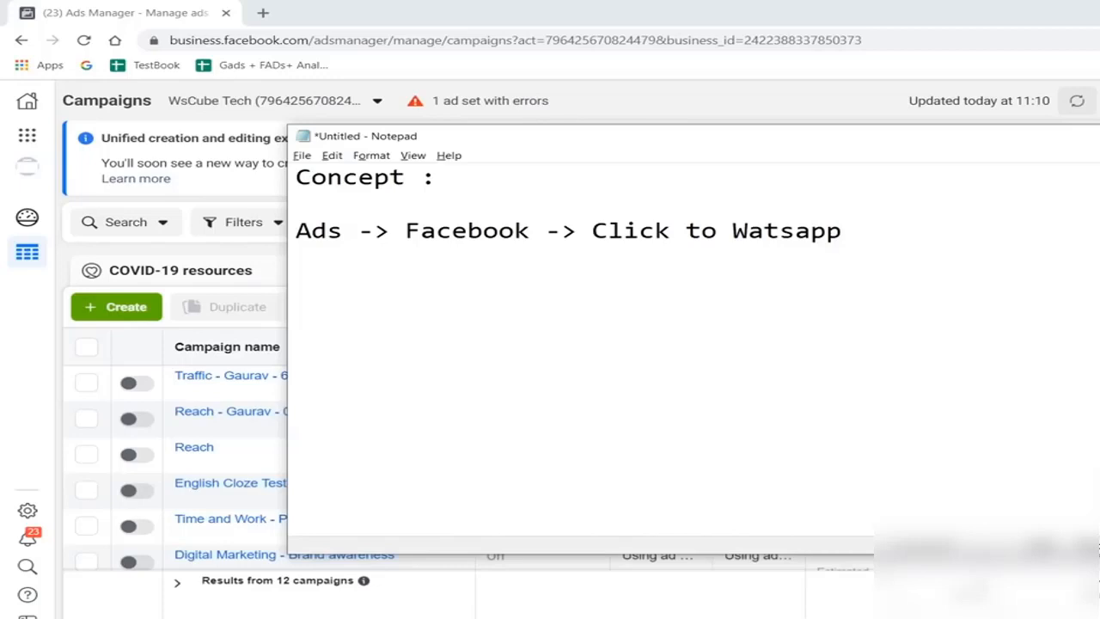
pyautogui.press('Return')
pyautogui.press('BackSpace')
pyautogui.write('-> Watsapp will')
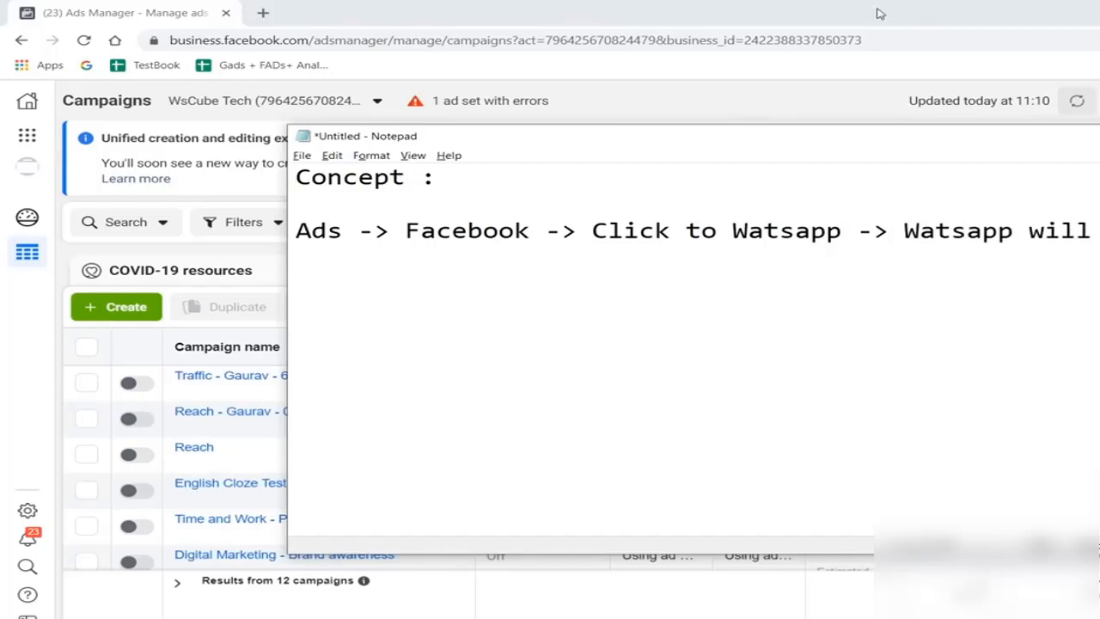
pyautogui.click(349, 196)
pyautogui.press('BackSpace')
# - Switch to Ads Manager and start a new campaign with the Traffic objective
pyautogui.click(781, 7)
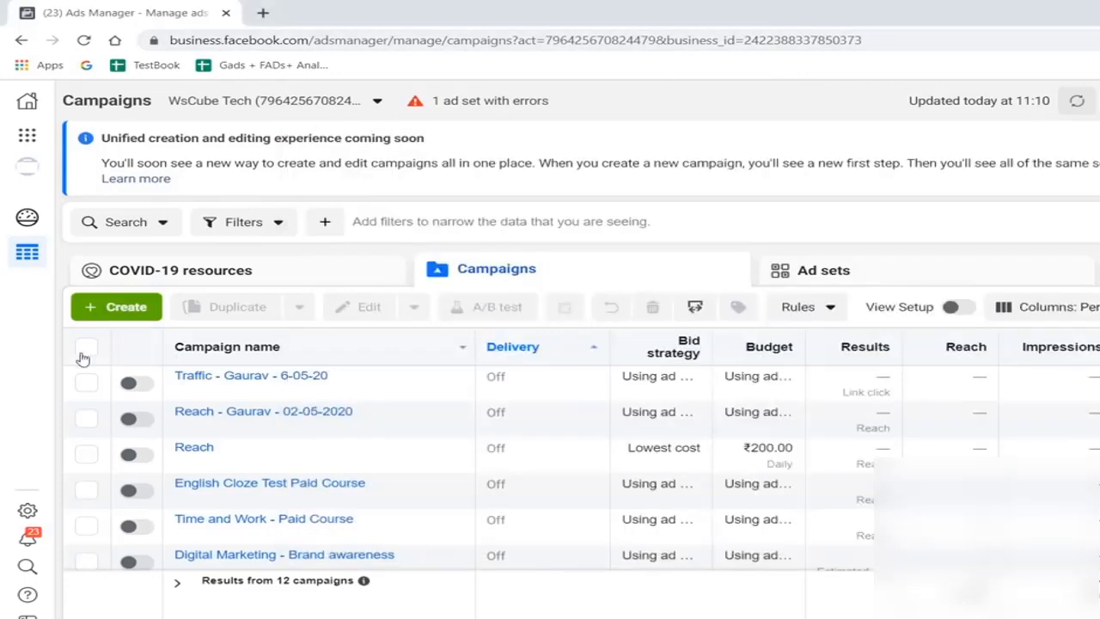
pyautogui.click(120, 307)
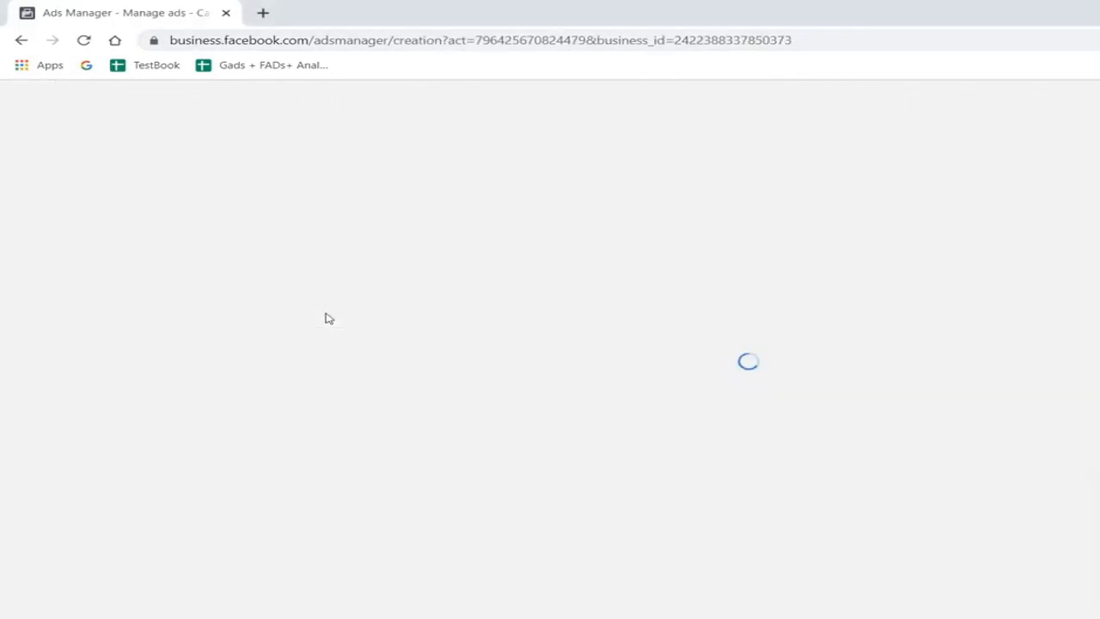
pyautogui.scroll(-1, 745, 418)
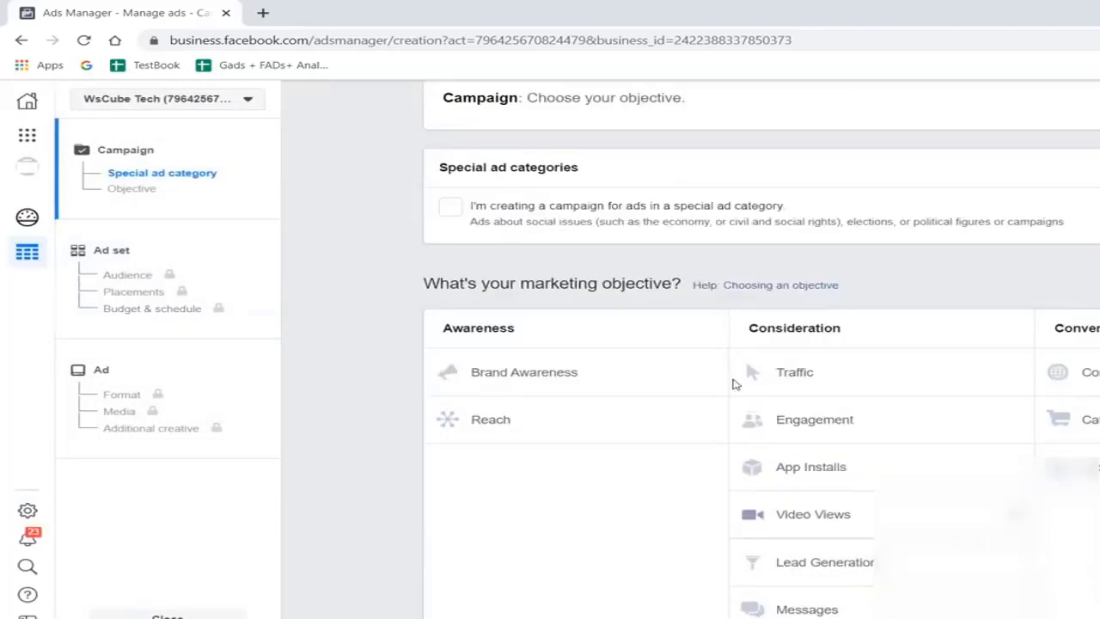
pyautogui.click(736, 378)
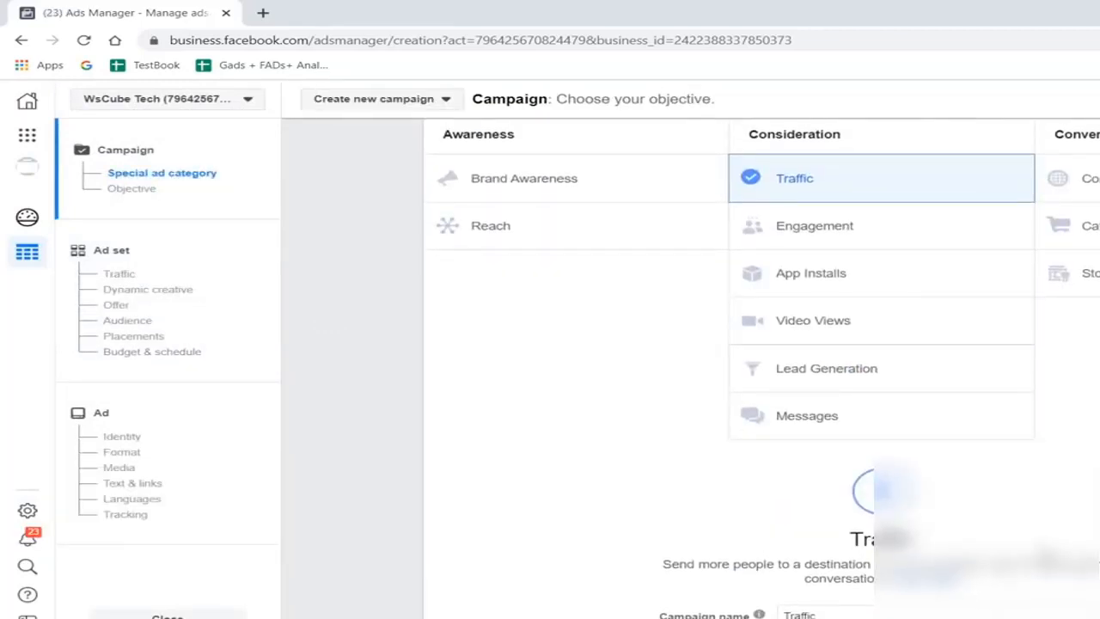
pyautogui.scroll(-3, 1048, 555)
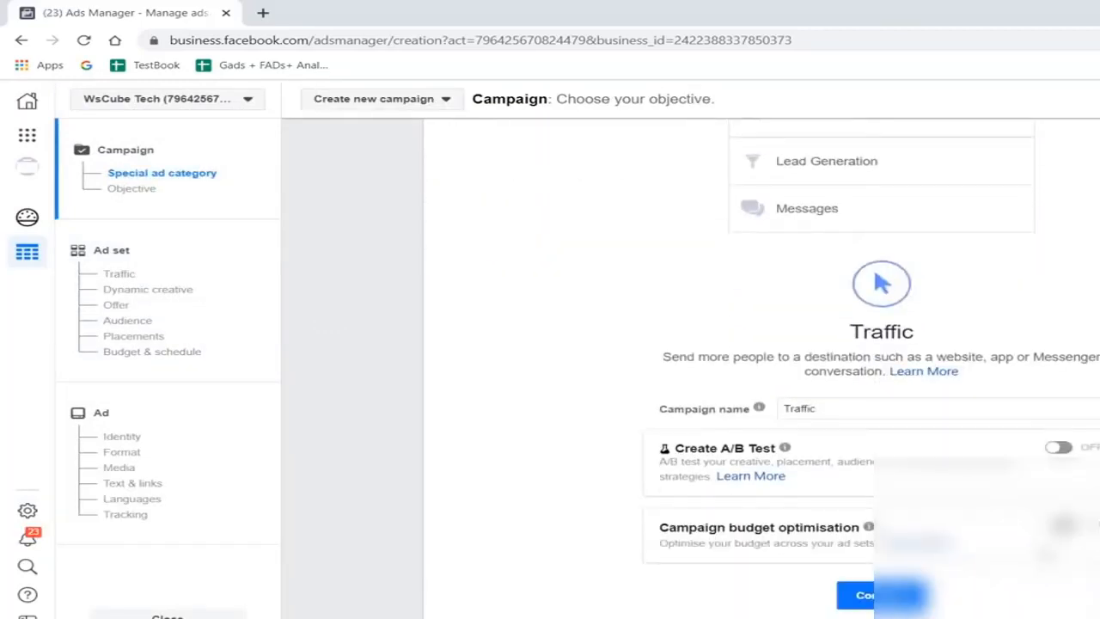
pyautogui.click(859, 595)
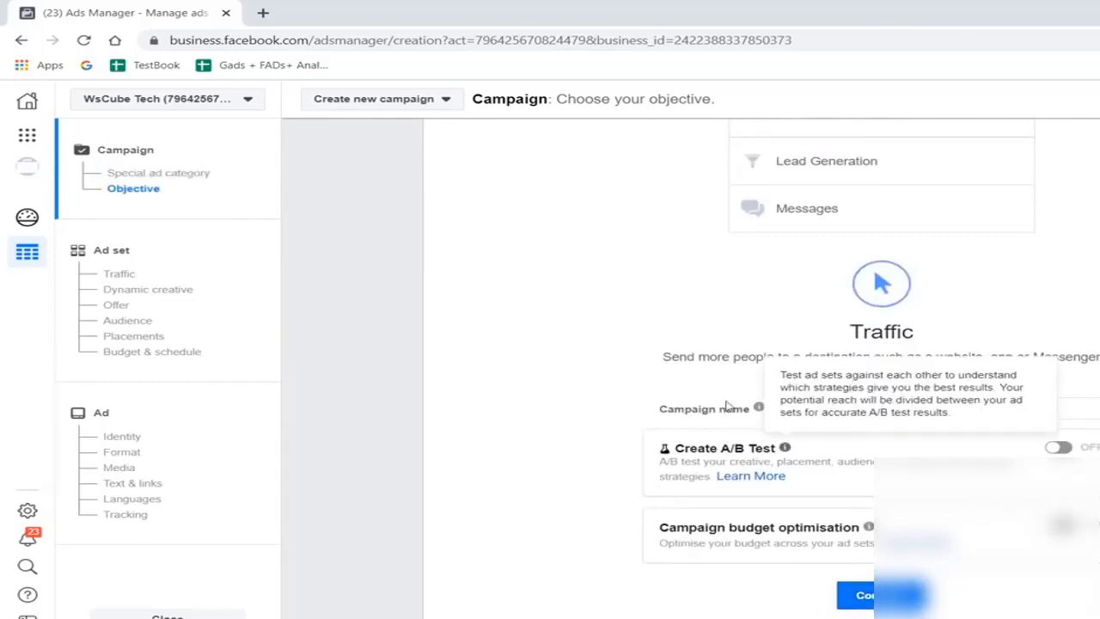
# - Add "Watsapp -" in front of the campaign name and continue to the ad set setup
pyautogui.click(830, 407)
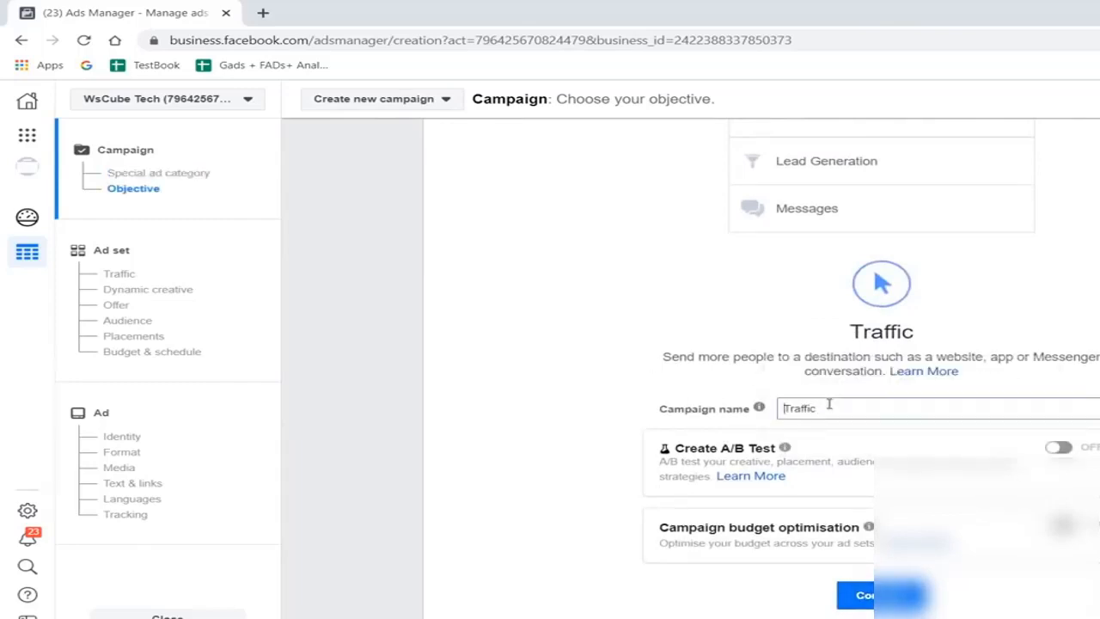
pyautogui.write('Watsapp -')
pyautogui.click(868, 600)
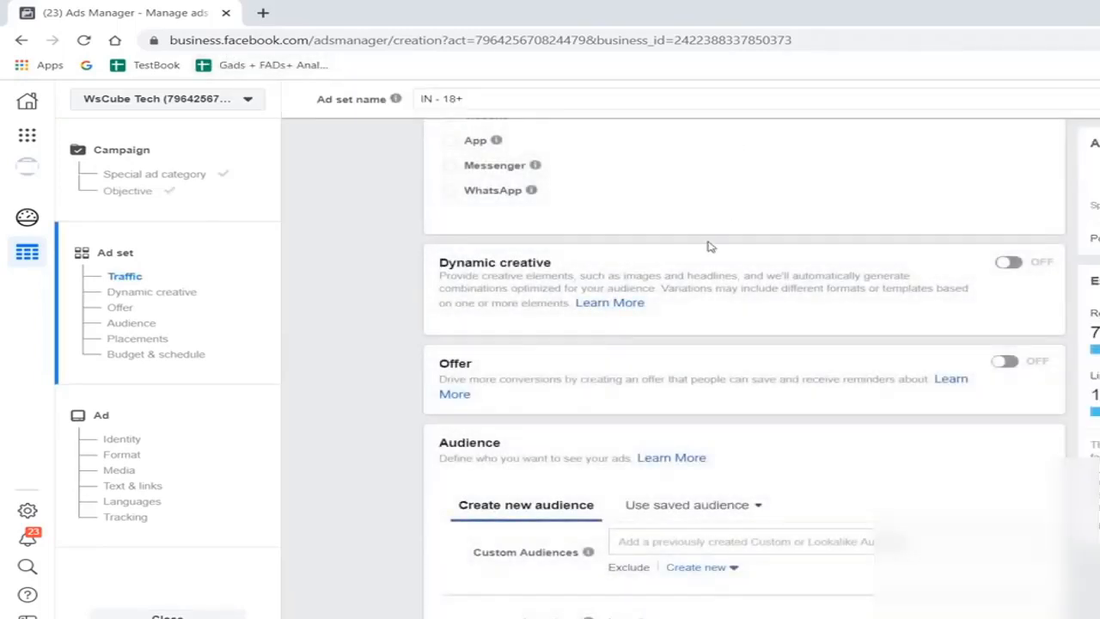
# - Set the ad set's traffic destination to WhatsApp, using the Wscube Tech Page from 360DigitalGyan
pyautogui.scroll(2, 711, 246)
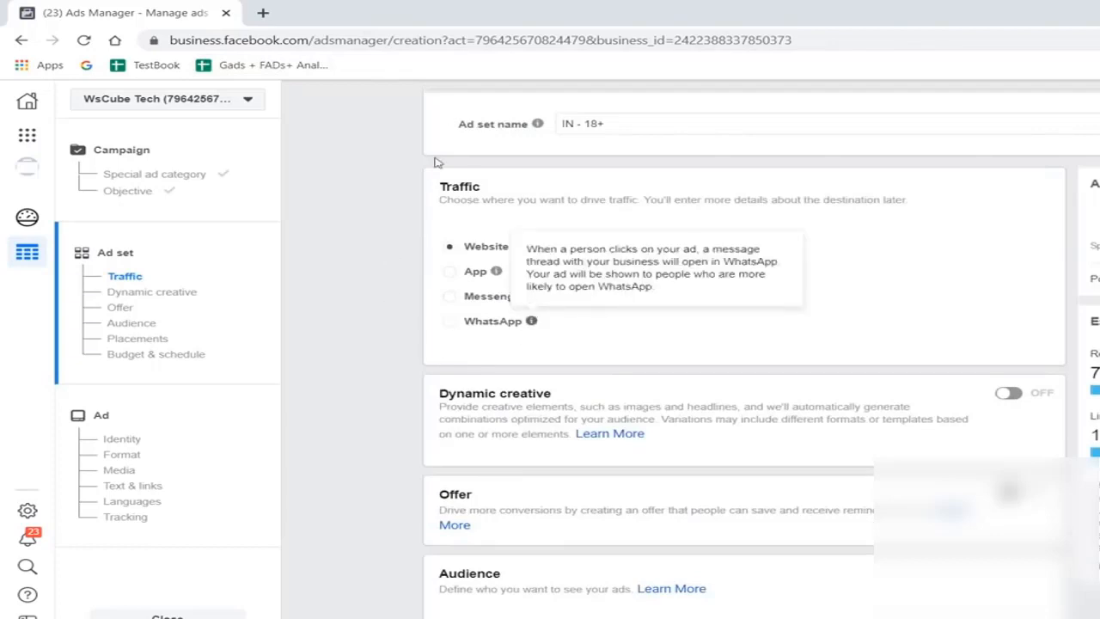
pyautogui.click(486, 325)
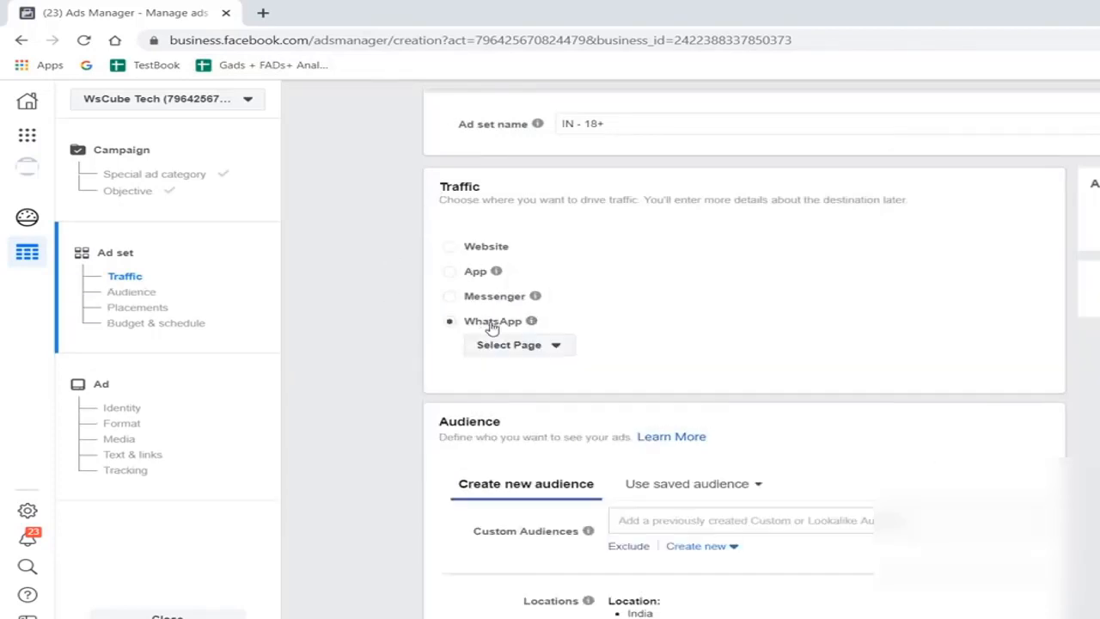
pyautogui.click(533, 348)
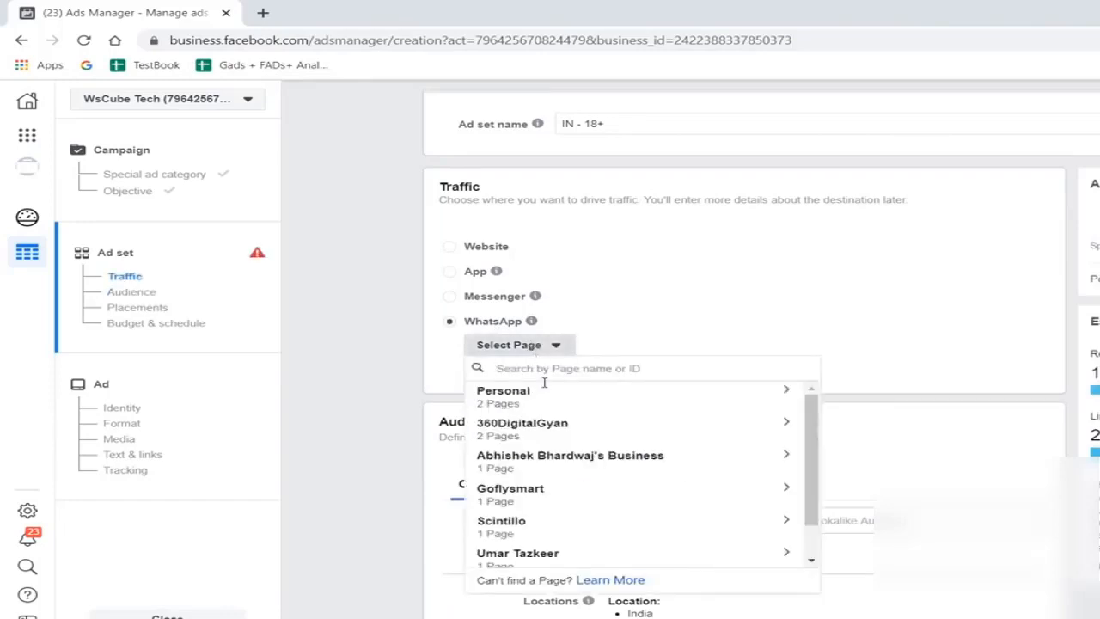
pyautogui.click(572, 423)
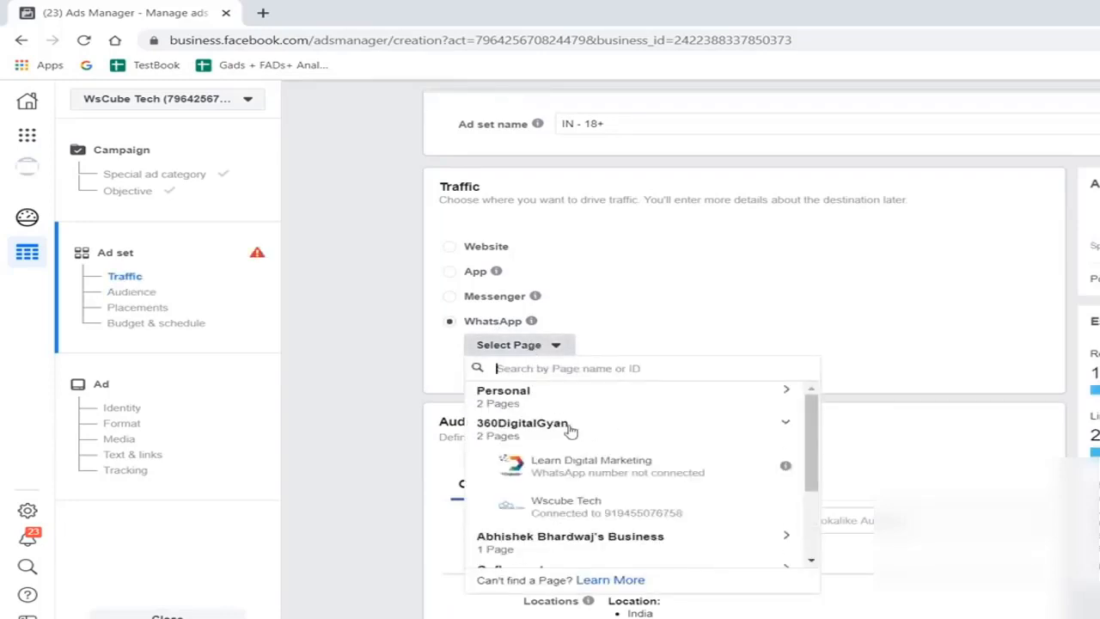
pyautogui.click(506, 498)
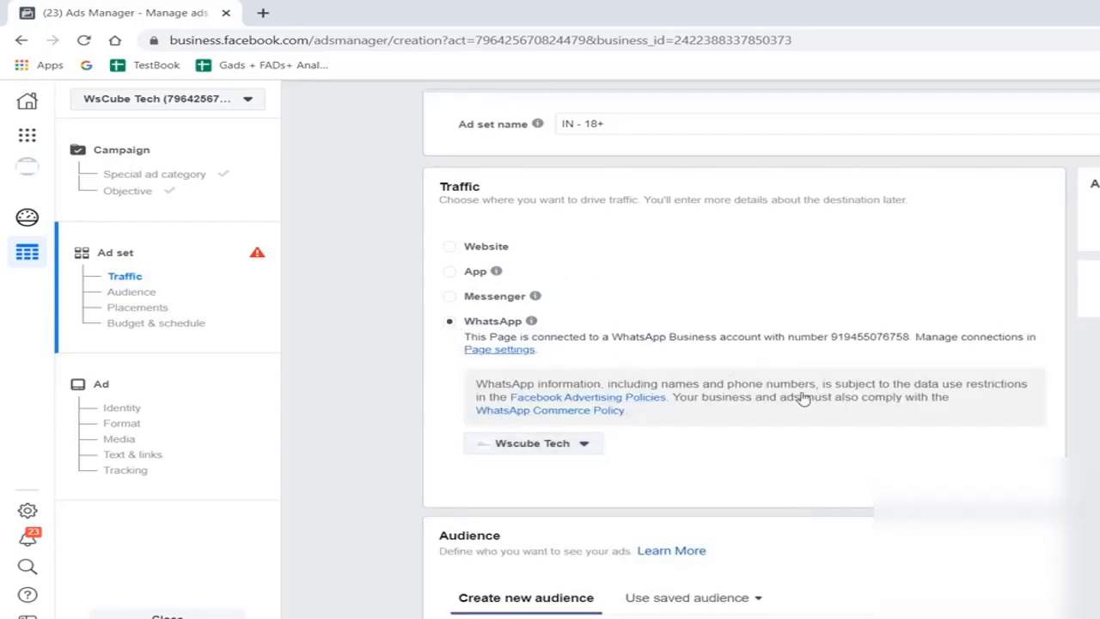
# - Keep the ad set's default audience, automatic placements, Link clicks optimisation and budget, and continue to the ad setup
pyautogui.scroll(-2, 801, 399)
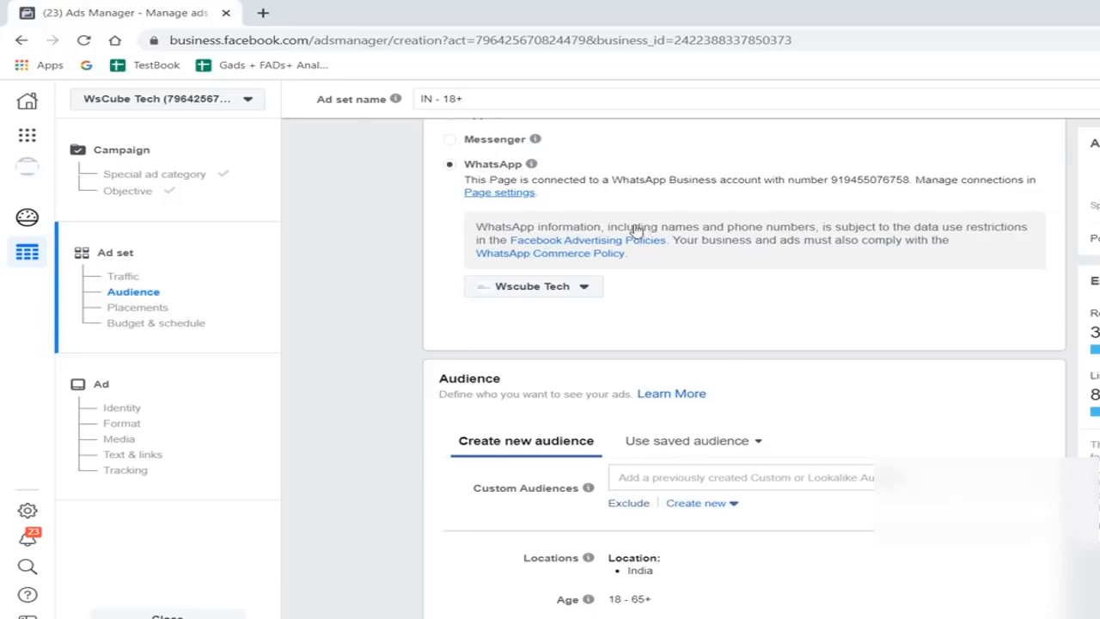
pyautogui.scroll(-1, 526, 258)
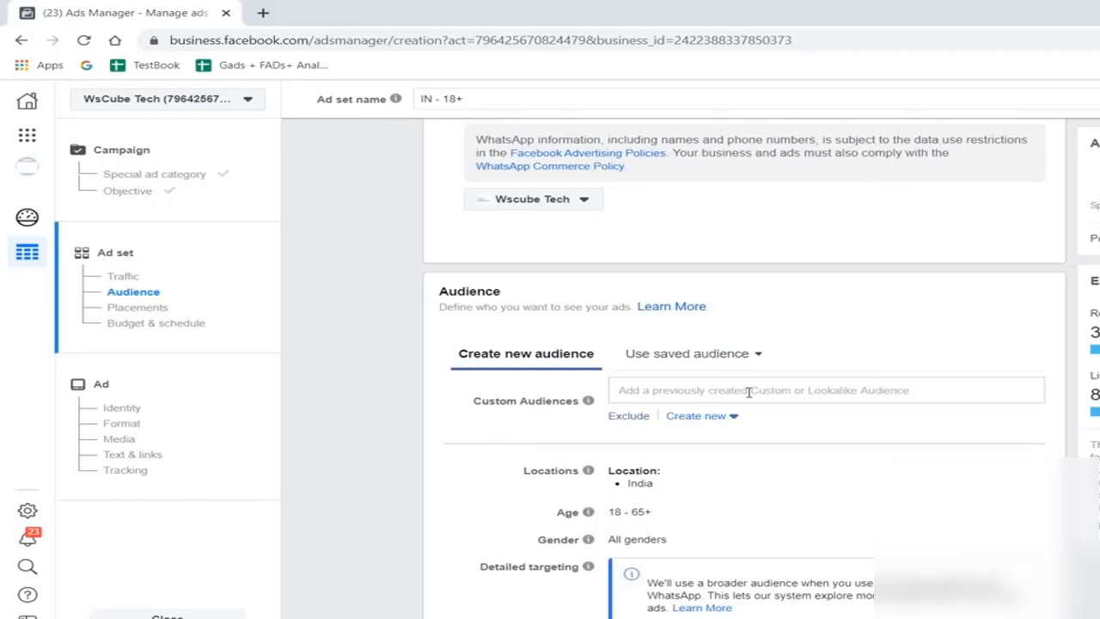
pyautogui.scroll(-2, 748, 392)
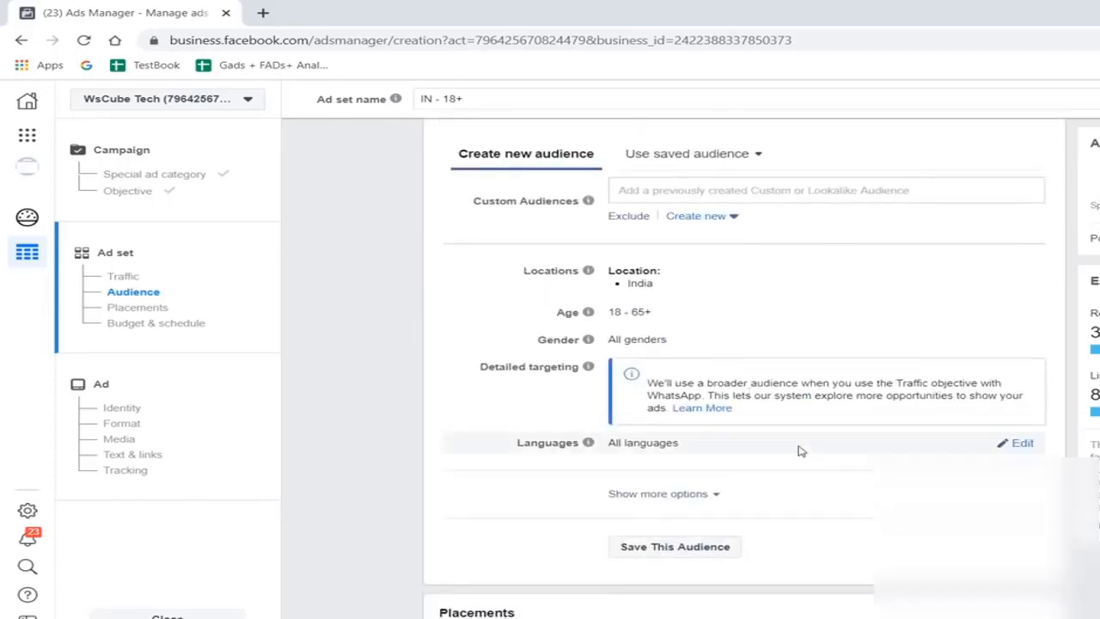
pyautogui.scroll(-2, 798, 449)
pyautogui.scroll(-4, 799, 450)
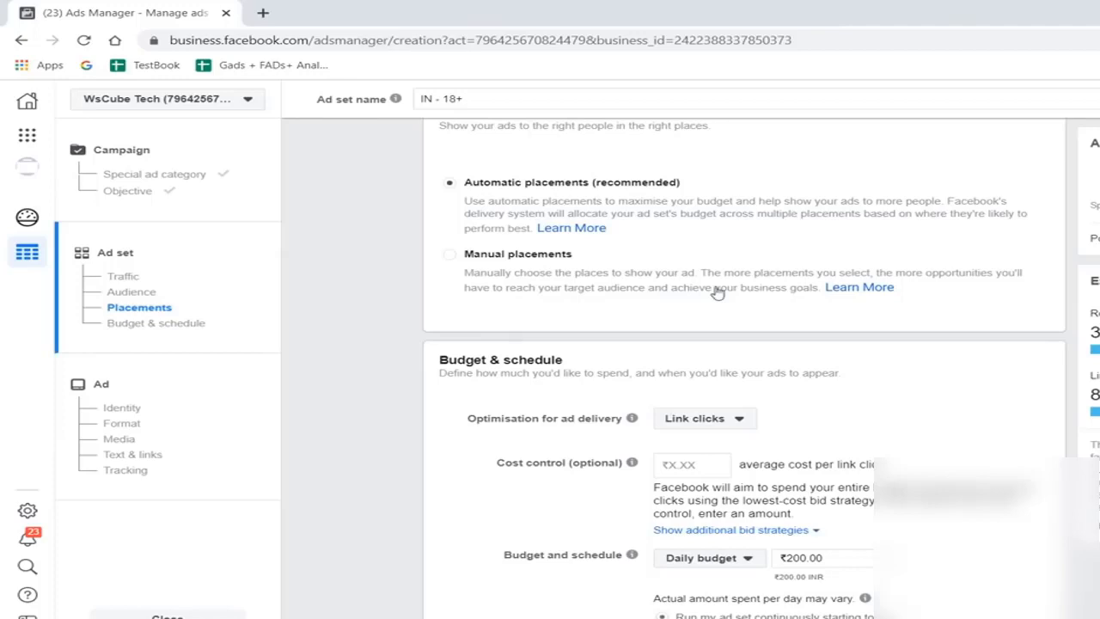
pyautogui.scroll(-3, 718, 294)
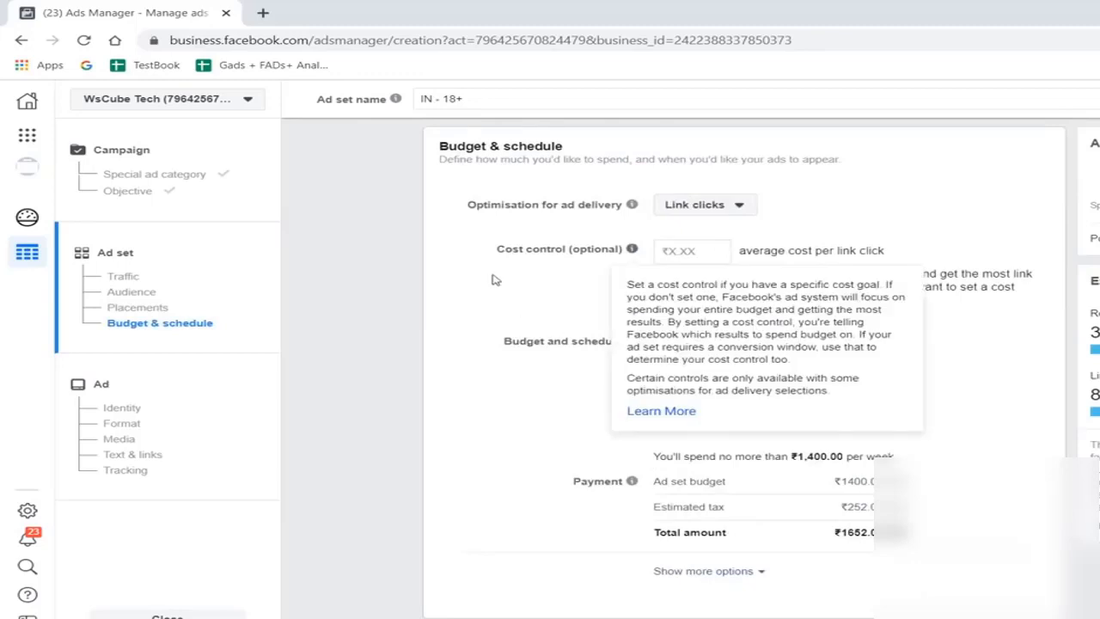
pyautogui.click(705, 205)
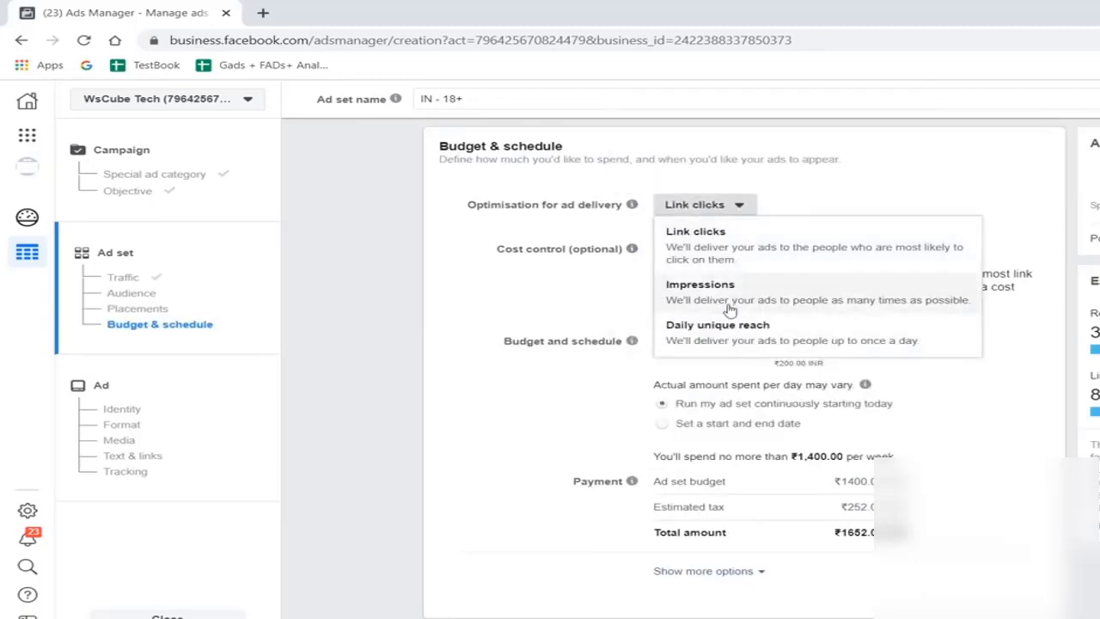
pyautogui.click(481, 285)
pyautogui.scroll(-1, 913, 387)
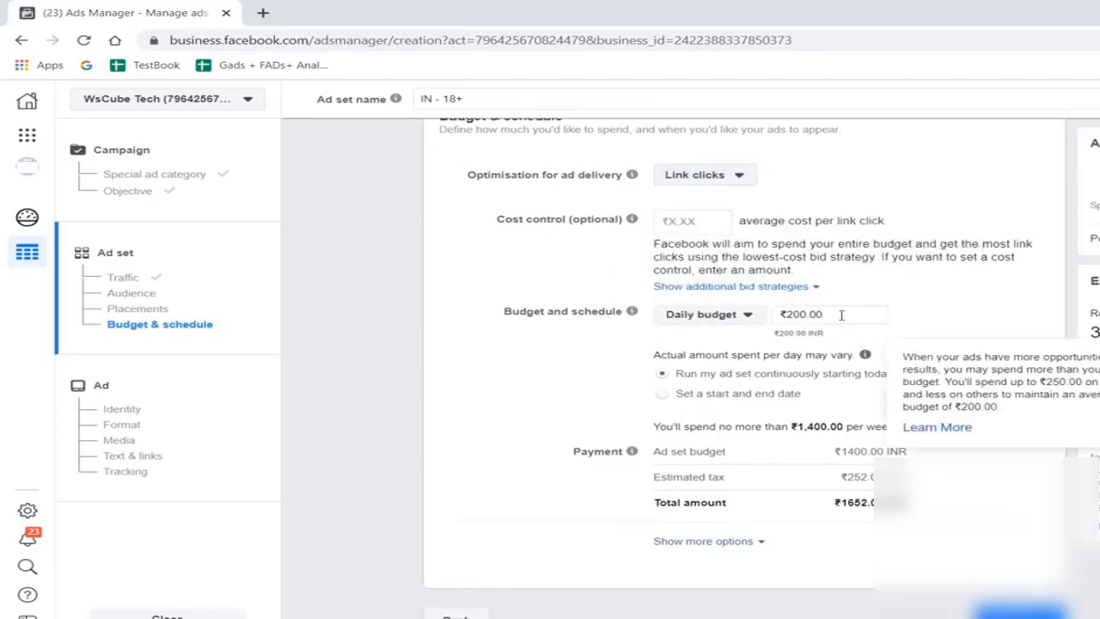
pyautogui.click(1021, 612)
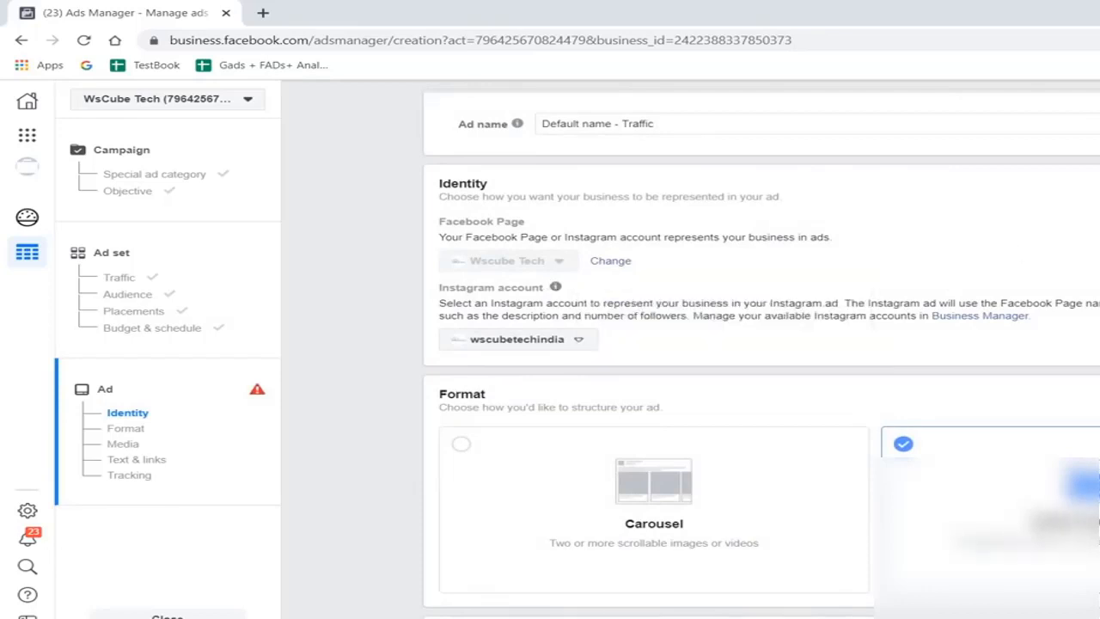
# - Add the account image C06.jpg as the media of the single-image ad
pyautogui.scroll(-3, 907, 315)
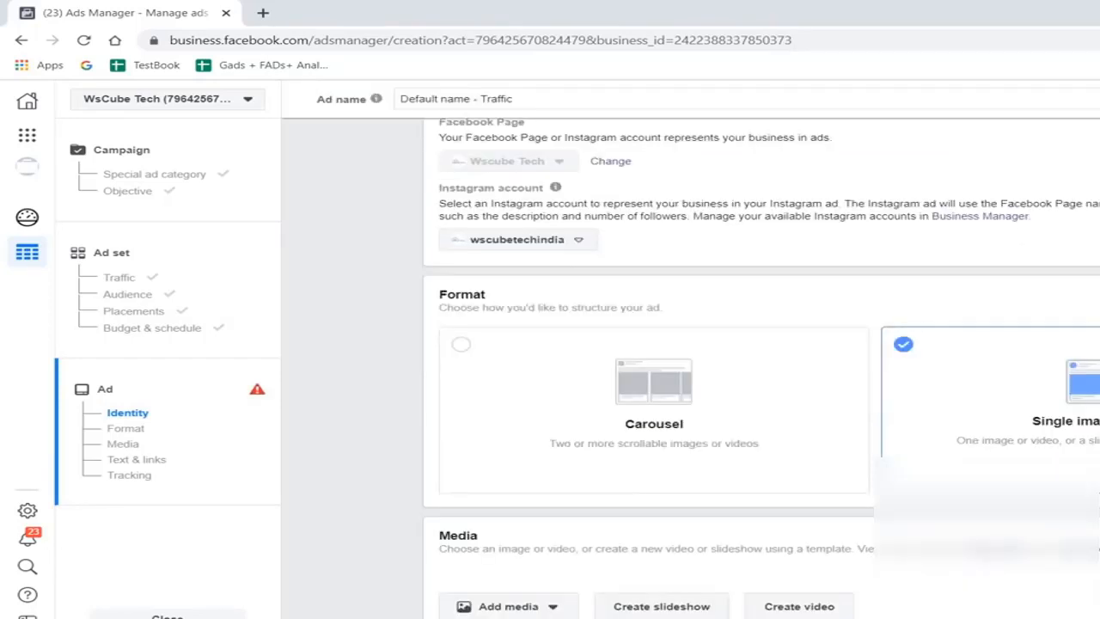
pyautogui.scroll(-1, 877, 449)
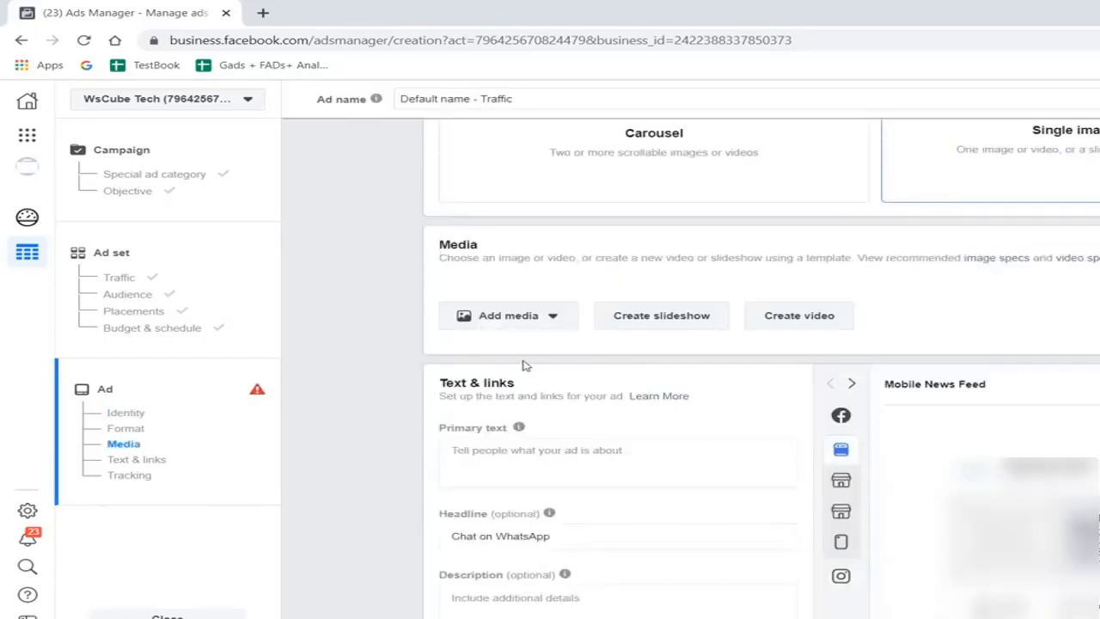
pyautogui.click(514, 315)
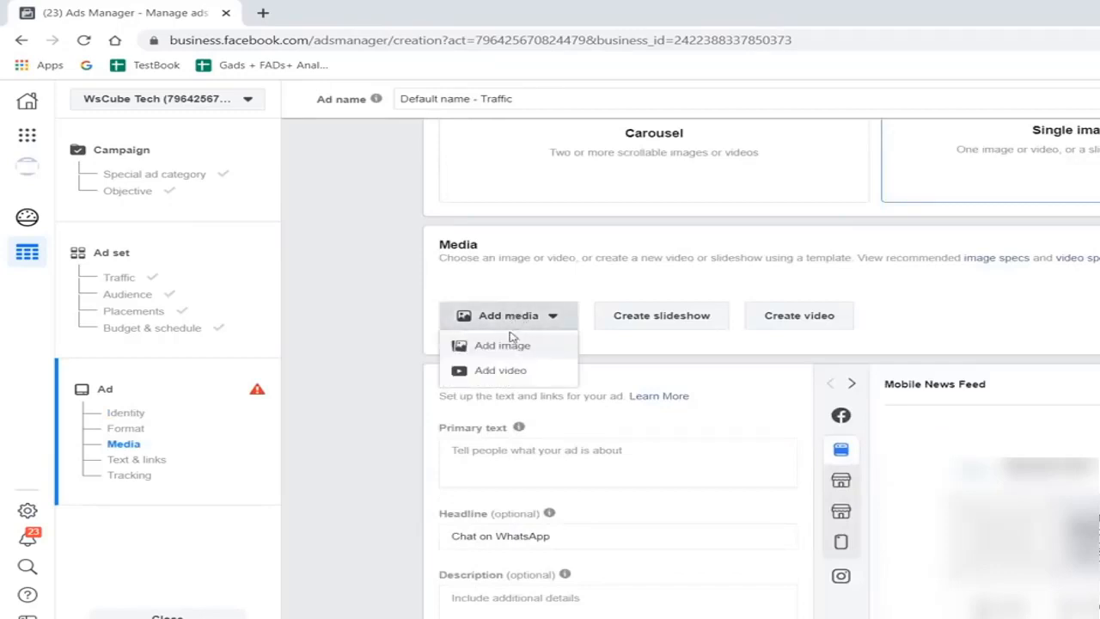
pyautogui.click(504, 348)
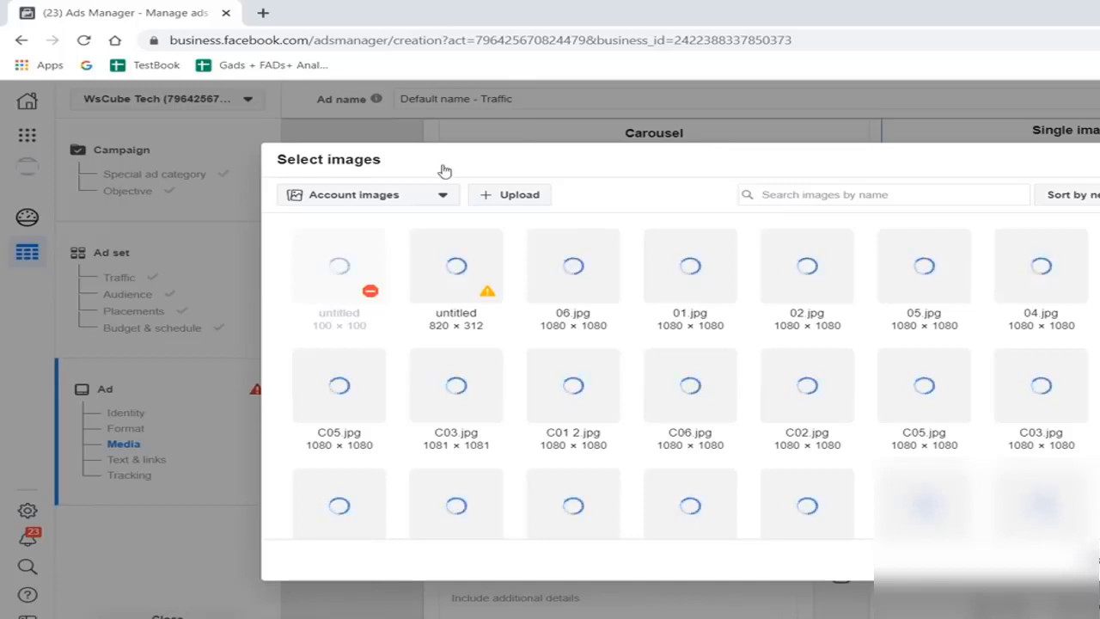
pyautogui.scroll(-3, 445, 171)
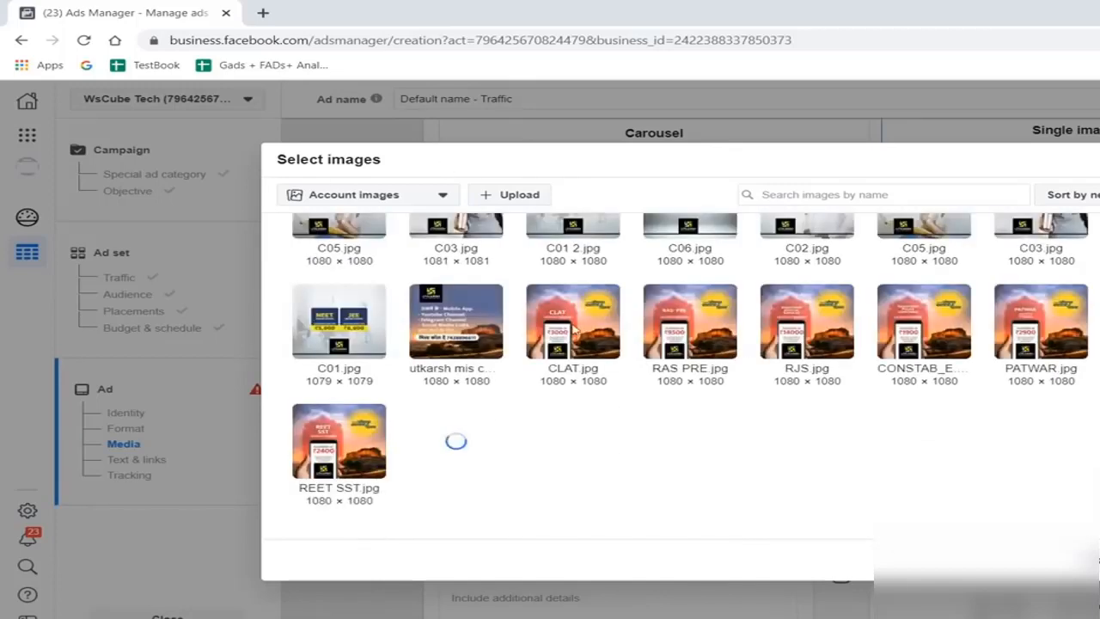
pyautogui.scroll(3, 571, 326)
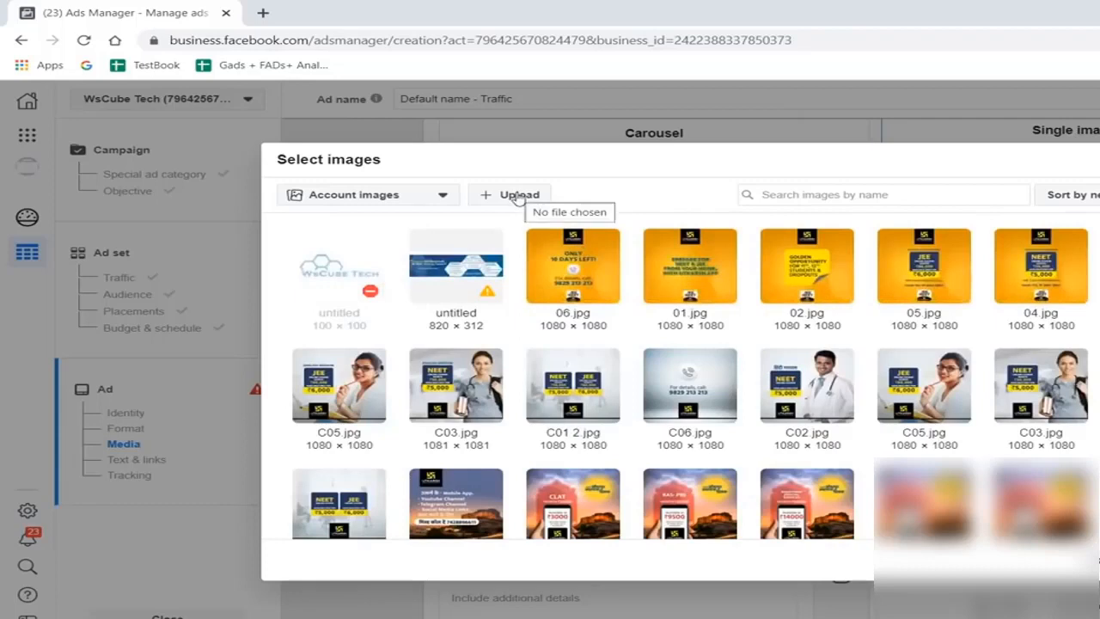
pyautogui.scroll(-1, 724, 375)
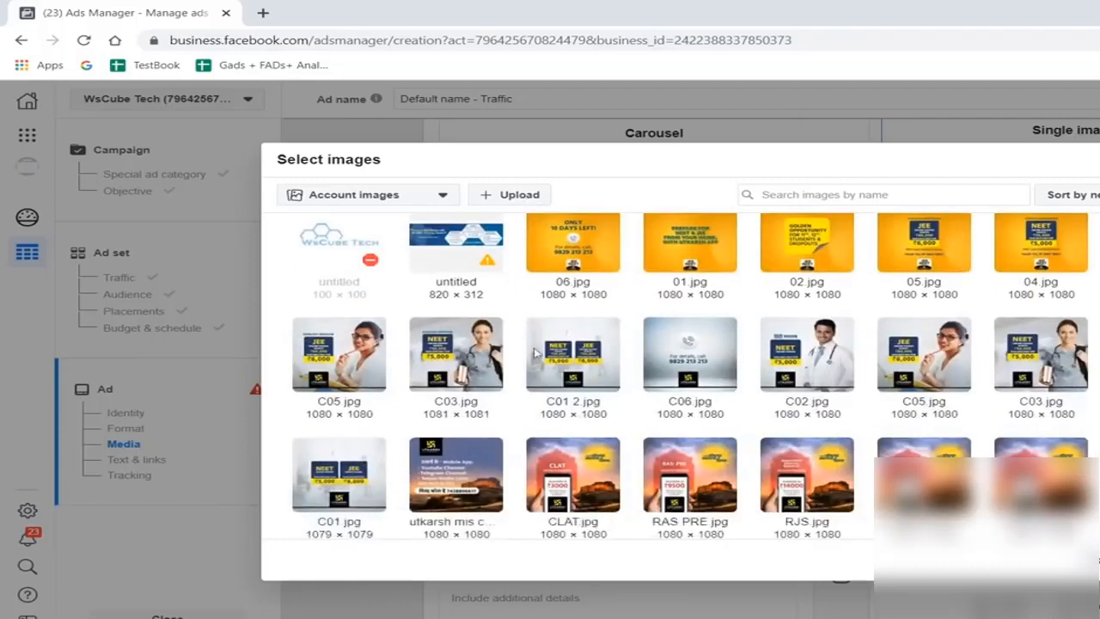
pyautogui.click(610, 333)
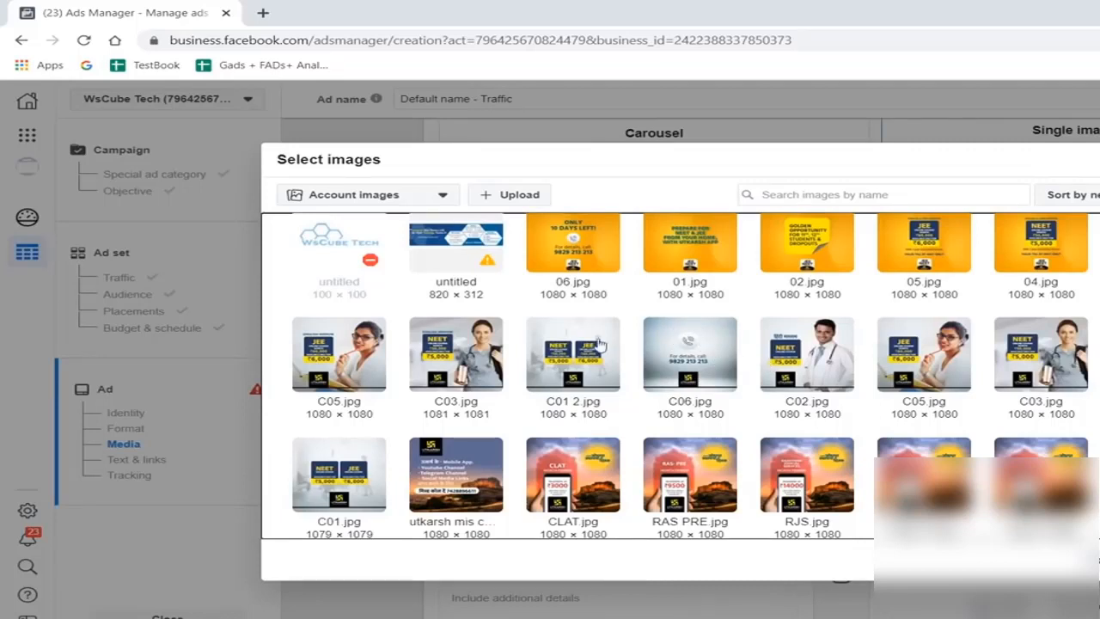
pyautogui.click(689, 349)
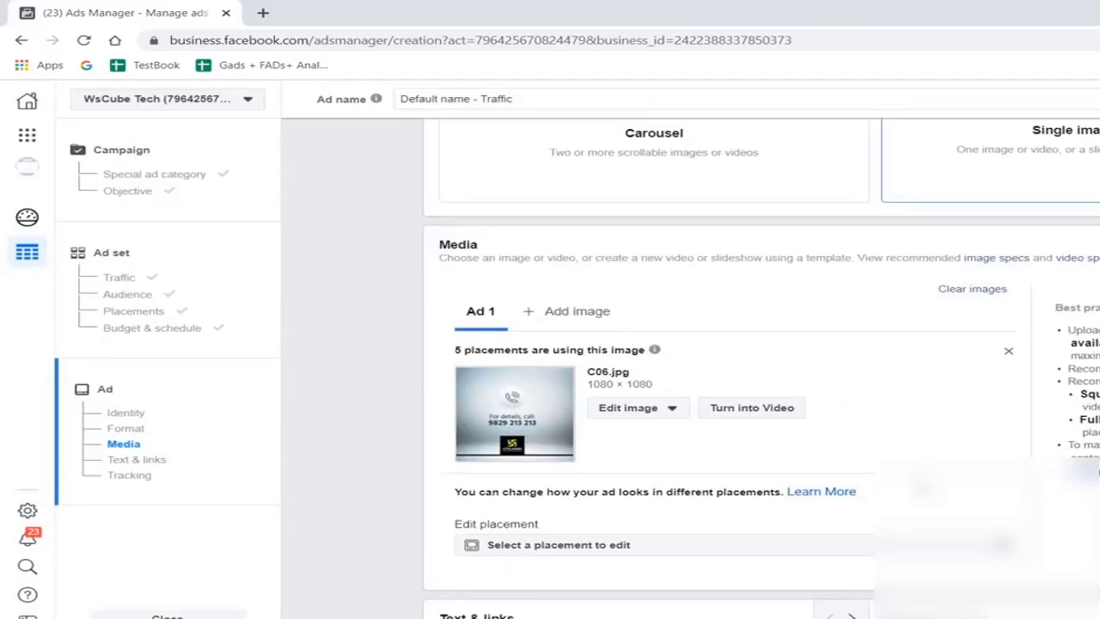
# - Enter "Offer On Our Courses" as the primary text of the ad
pyautogui.scroll(-2, 549, 248)
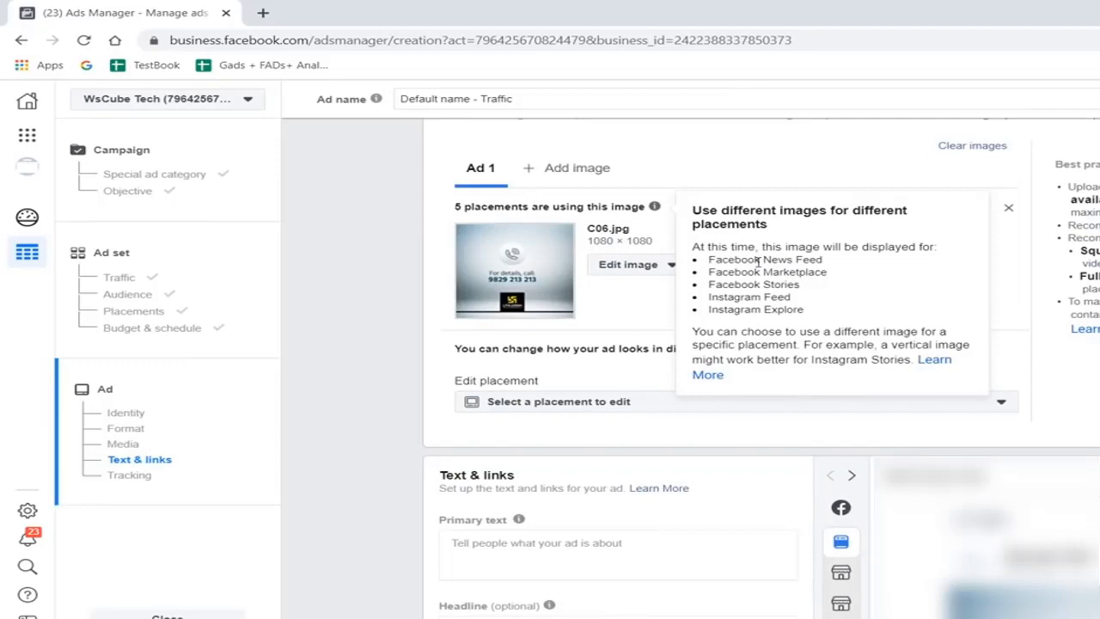
pyautogui.scroll(-2, 766, 393)
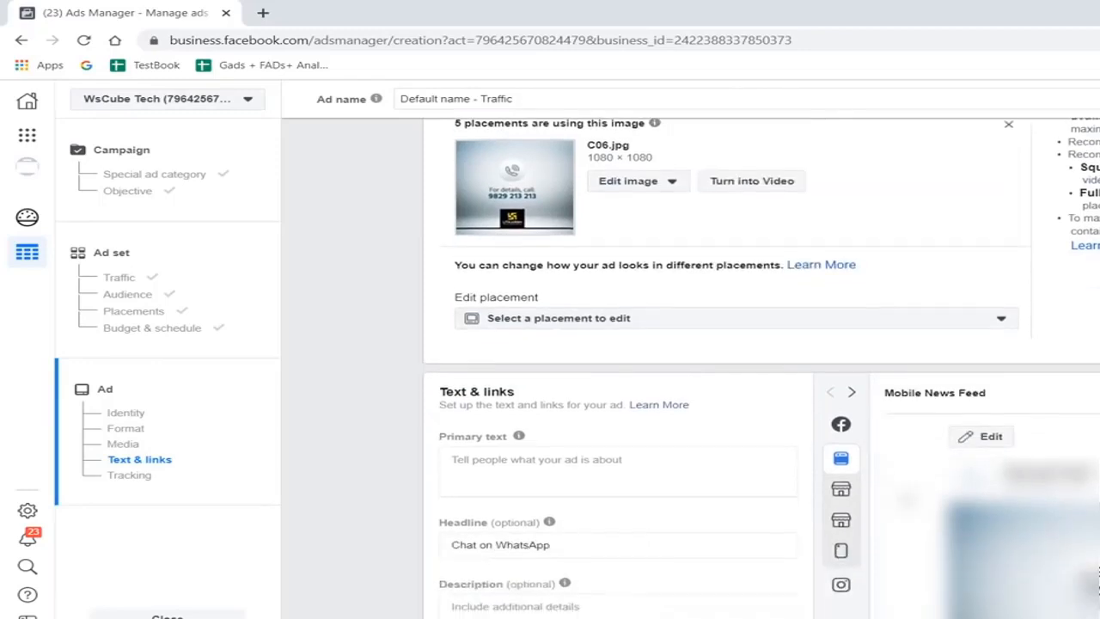
pyautogui.click(548, 356)
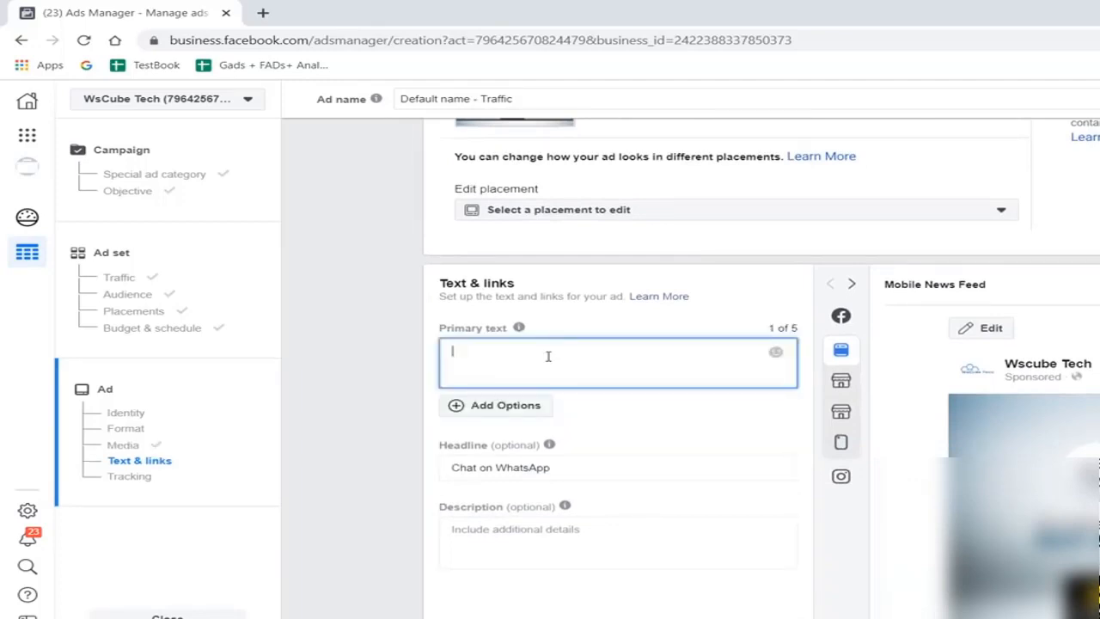
pyautogui.write('Offer On Our Courses')
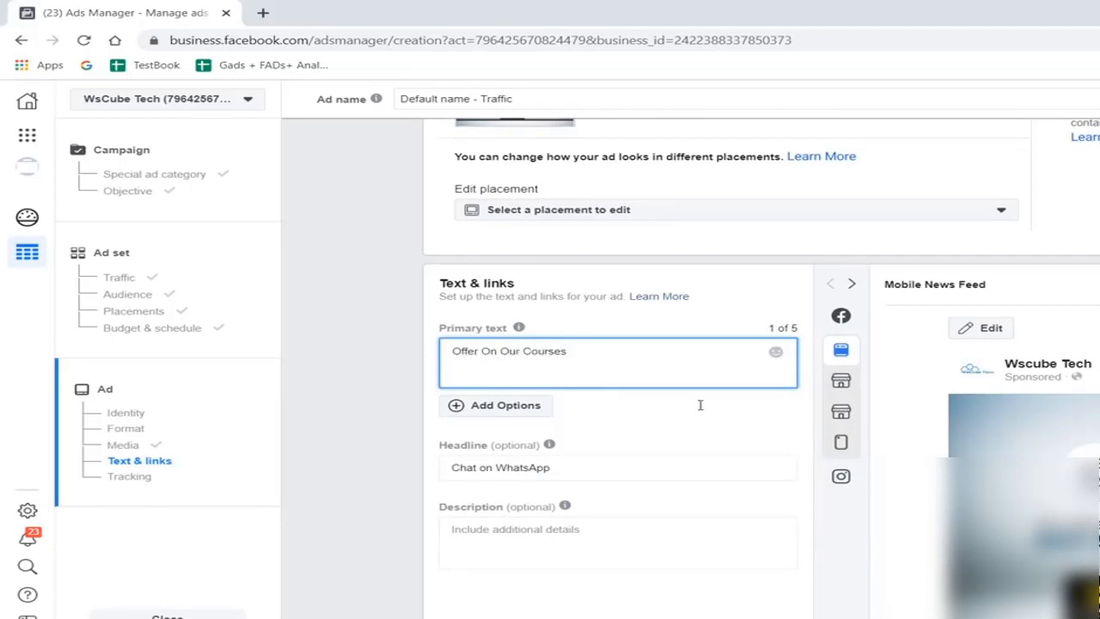
pyautogui.click(507, 337)
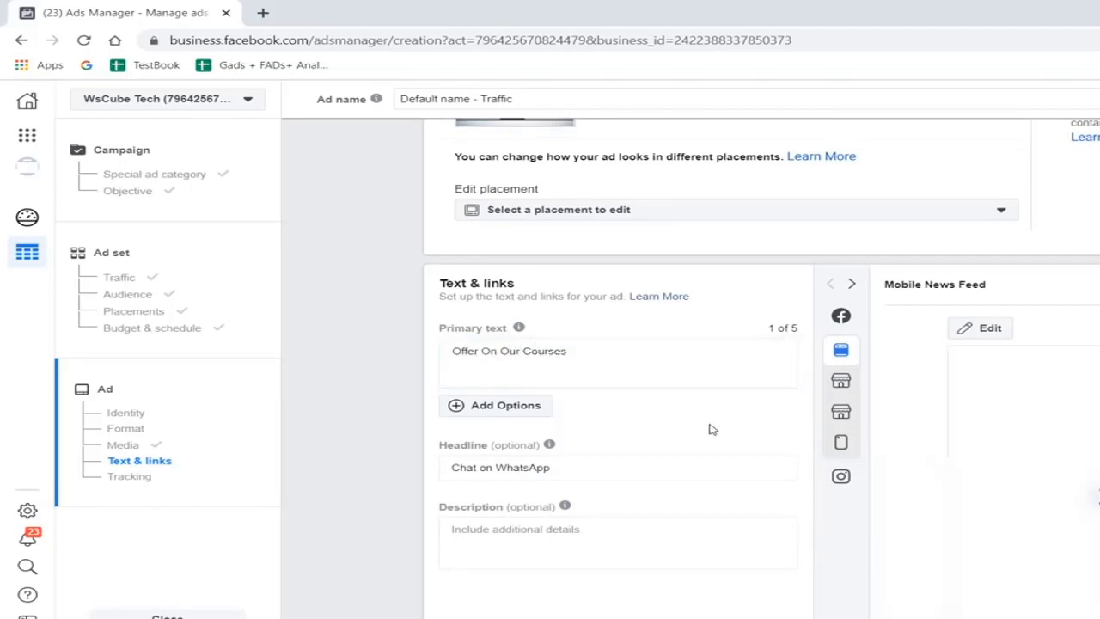
# - Enter "Digital Marketing Courses" as the optional description of the ad
pyautogui.scroll(-1, 710, 429)
pyautogui.scroll(-1, 507, 387)
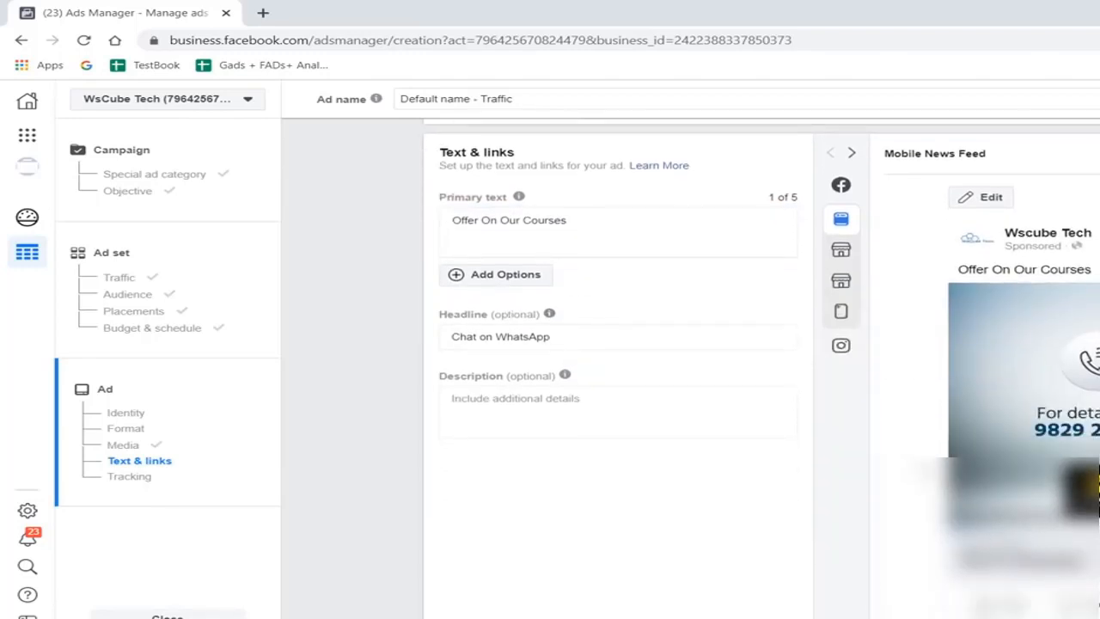
pyautogui.scroll(-1, 728, 405)
pyautogui.click(541, 389)
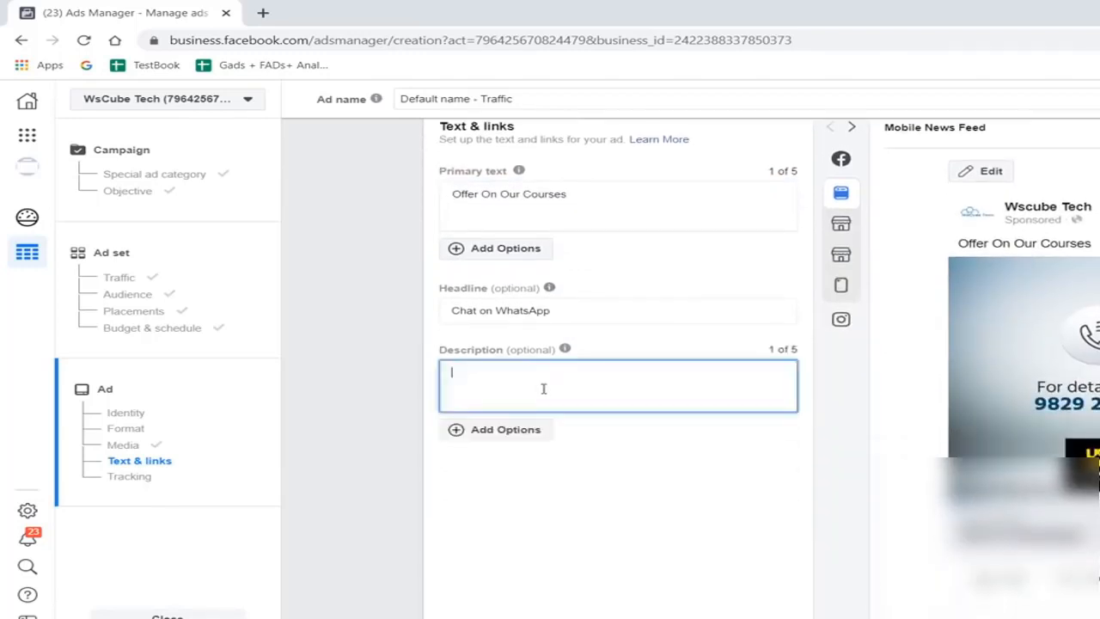
pyautogui.write('Digital marketing')
pyautogui.press('BackSpace')
pyautogui.press('BackSpace')
pyautogui.press('BackSpace')
pyautogui.press('BackSpace')
pyautogui.press('BackSpace')
pyautogui.press('BackSpace')
pyautogui.press('BackSpace')
pyautogui.press('BackSpace')
pyautogui.press('BackSpace')
pyautogui.press('BackSpace')
pyautogui.write('Marketing Courses')
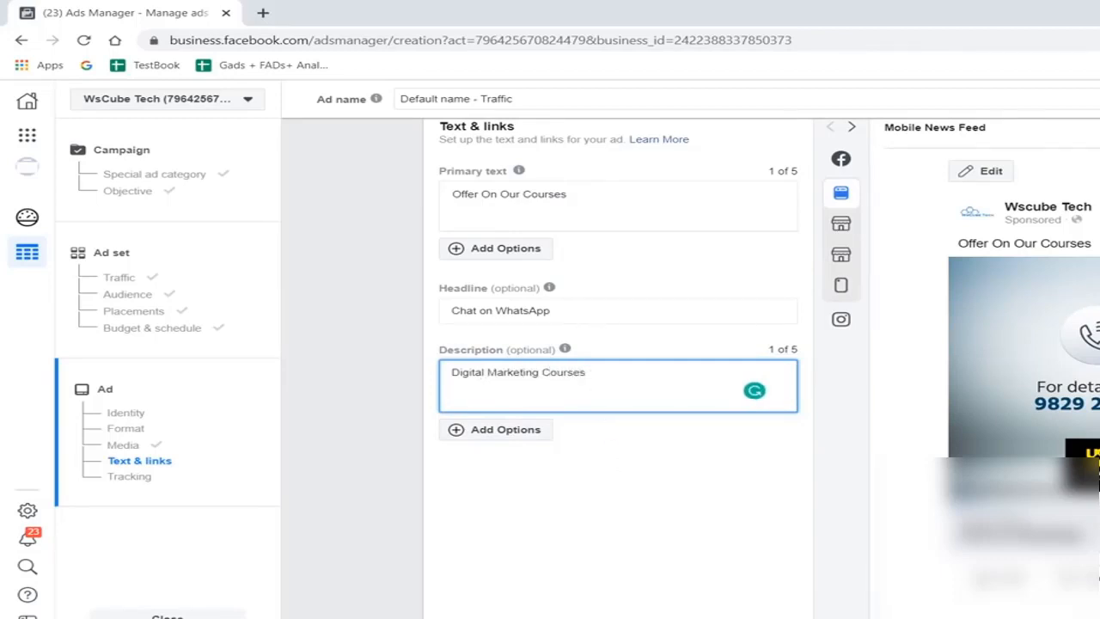
pyautogui.click(619, 516)
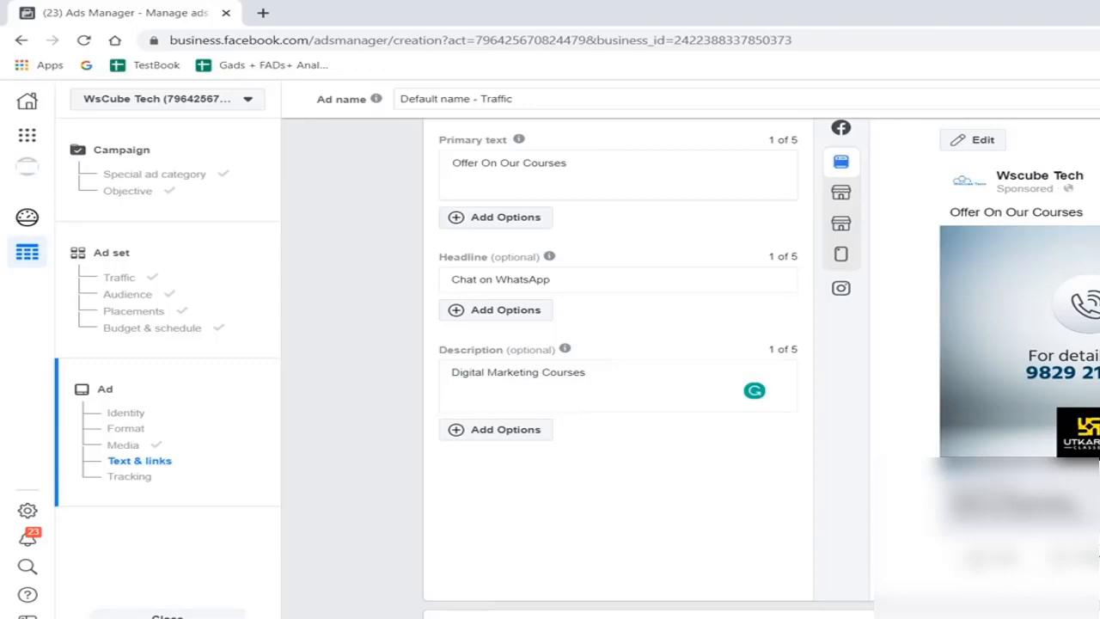
# - Open the Instagram Feed single placement of the ad image for editing
pyautogui.scroll(1, 746, 341)
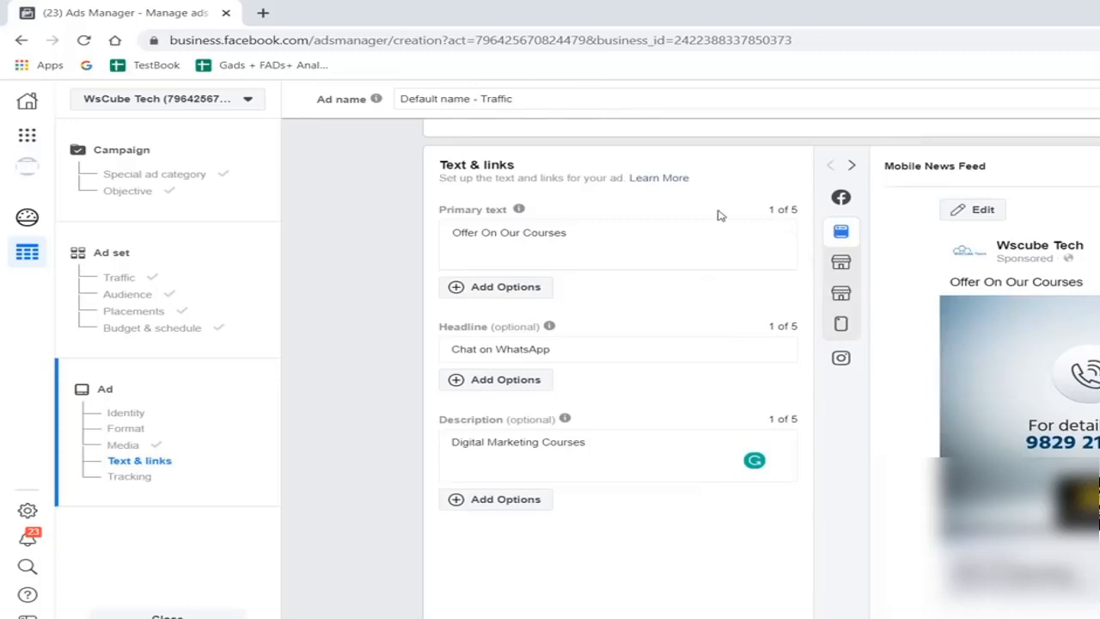
pyautogui.scroll(2, 719, 216)
pyautogui.scroll(-3, 719, 216)
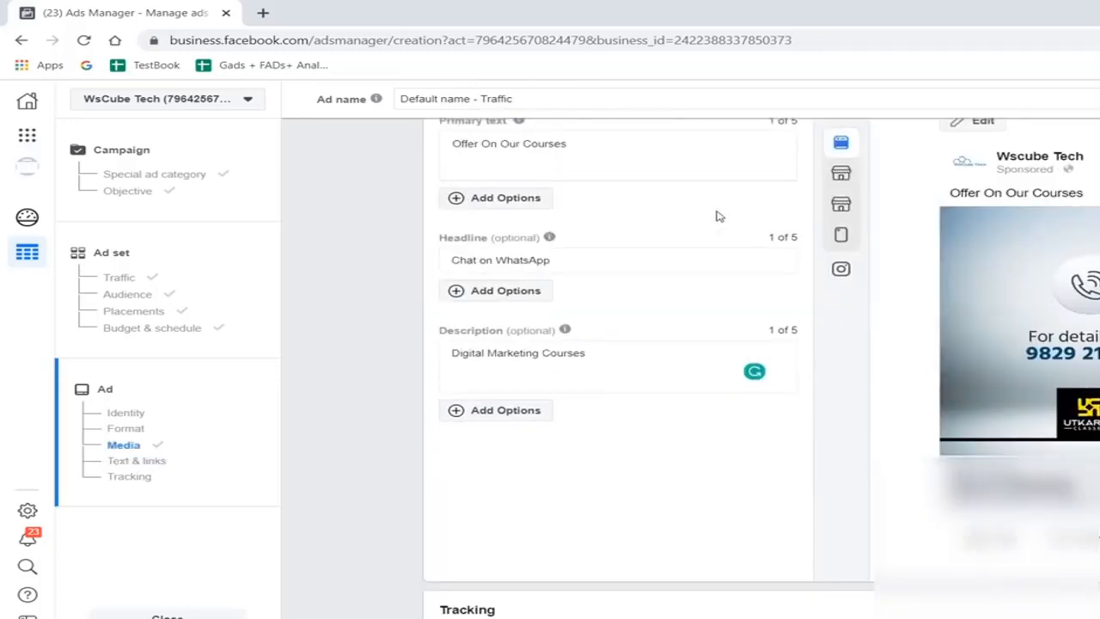
pyautogui.scroll(2, 718, 216)
pyautogui.scroll(-2, 719, 216)
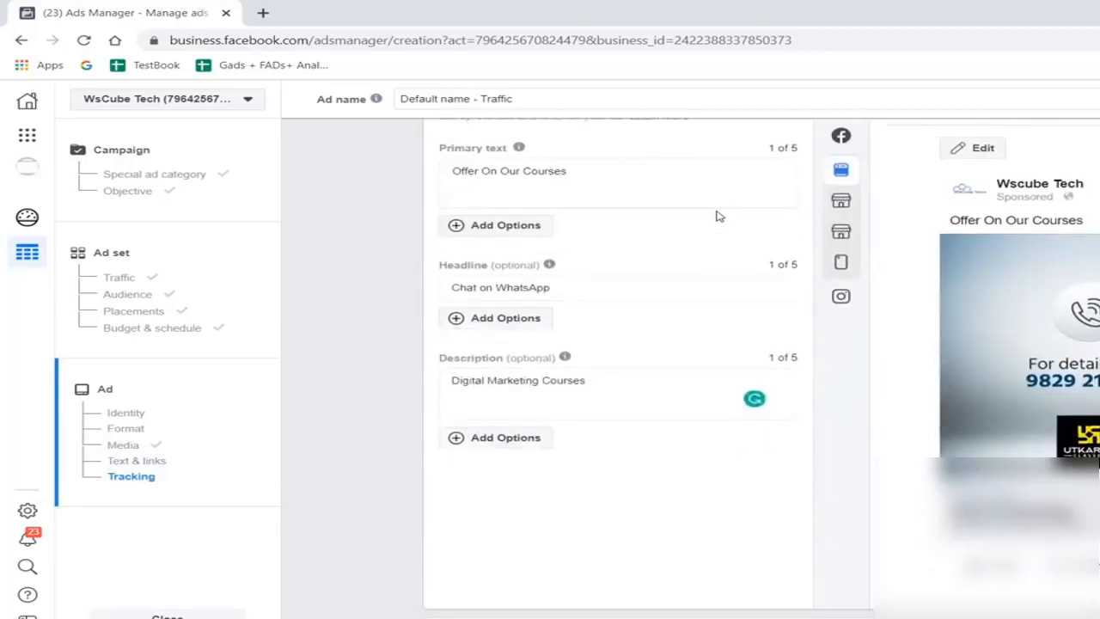
pyautogui.scroll(5, 762, 289)
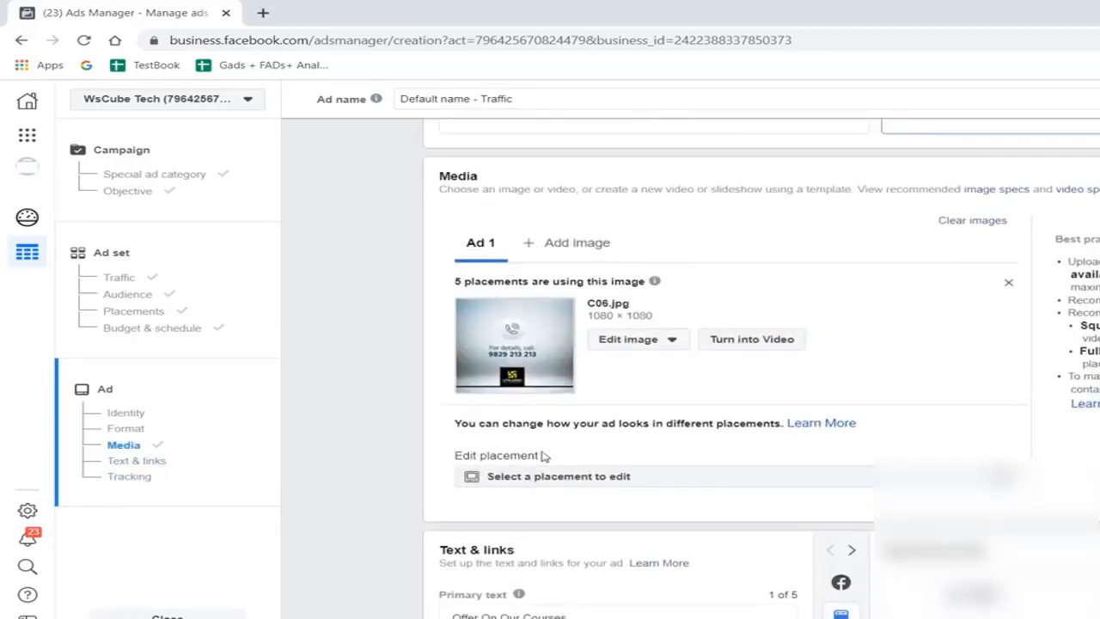
pyautogui.click(556, 477)
pyautogui.scroll(-2, 854, 352)
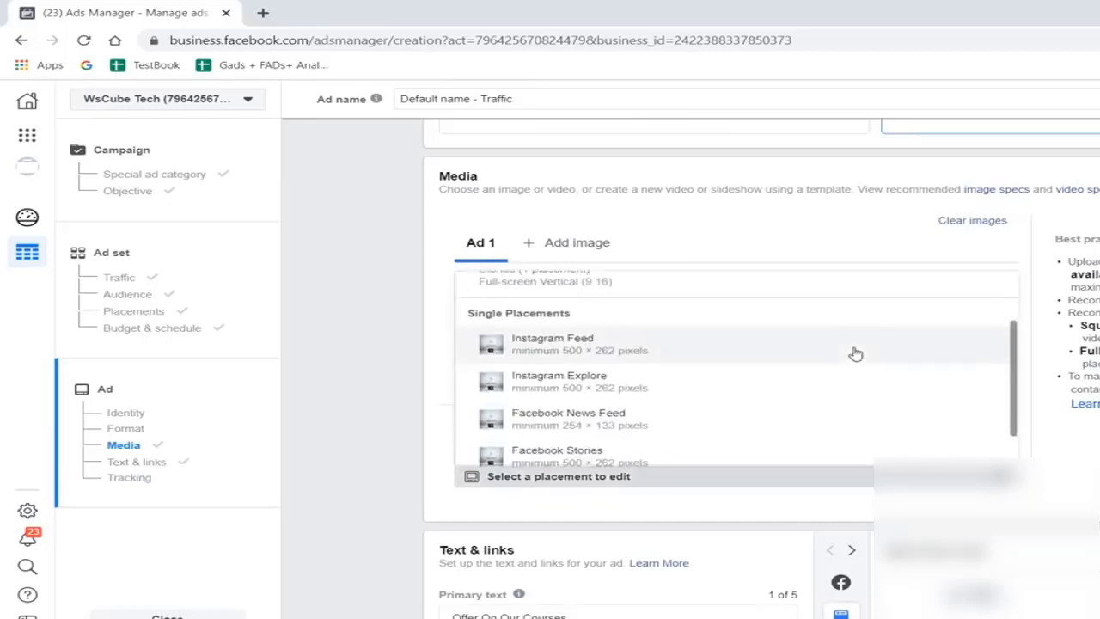
pyautogui.scroll(-1, 817, 353)
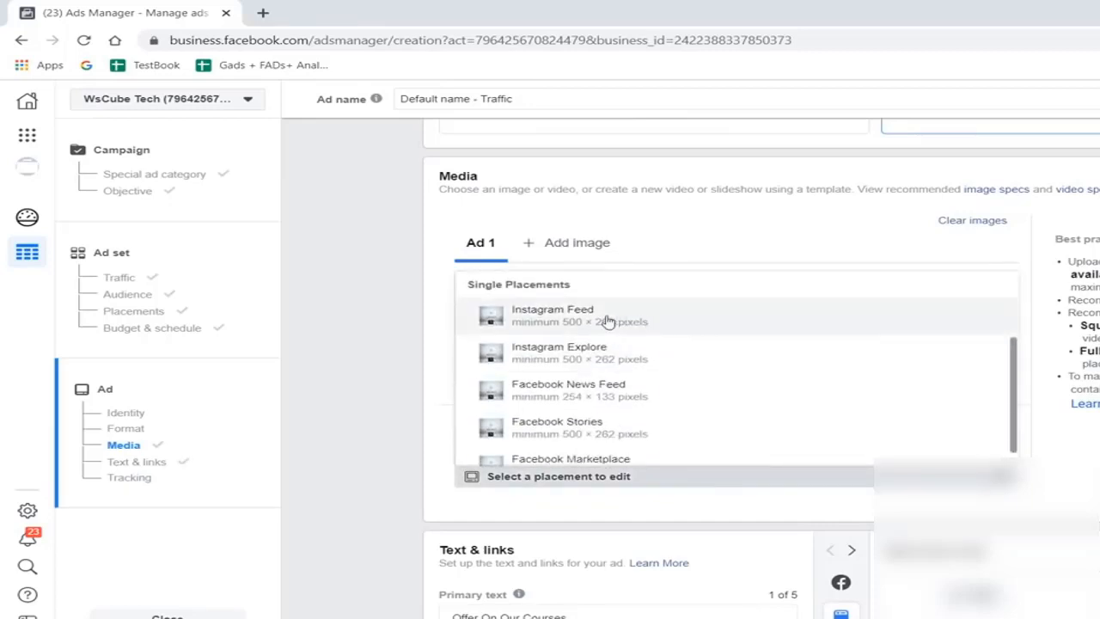
pyautogui.click(573, 320)
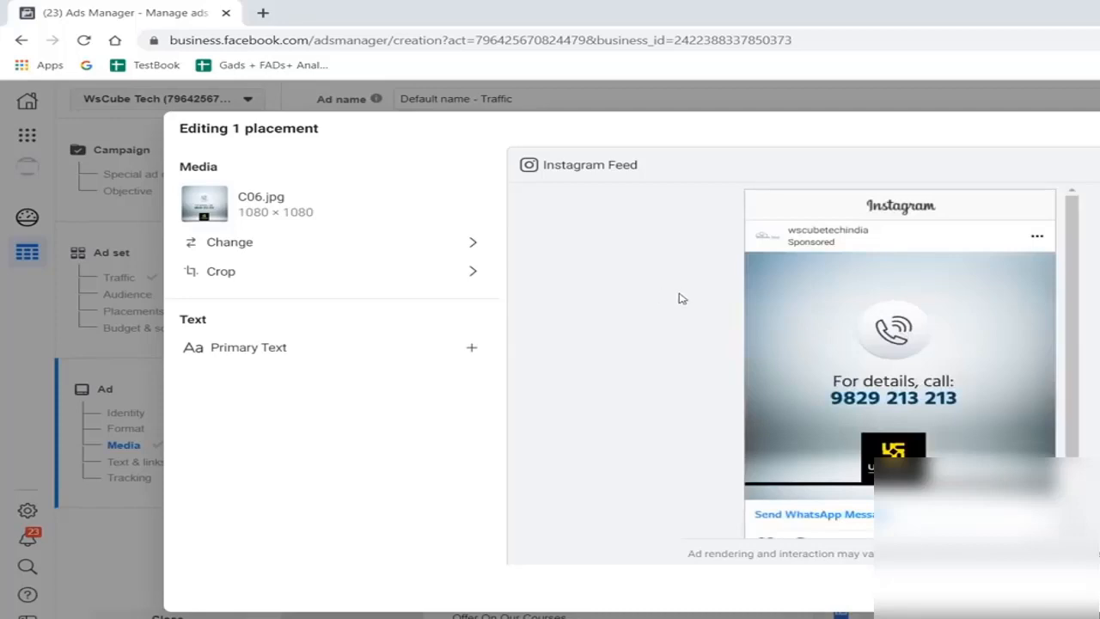
# - Examine the Instagram Feed preview from the account header to the WhatsApp call to action and caption, and close the placement editor
pyautogui.scroll(-2, 1085, 293)
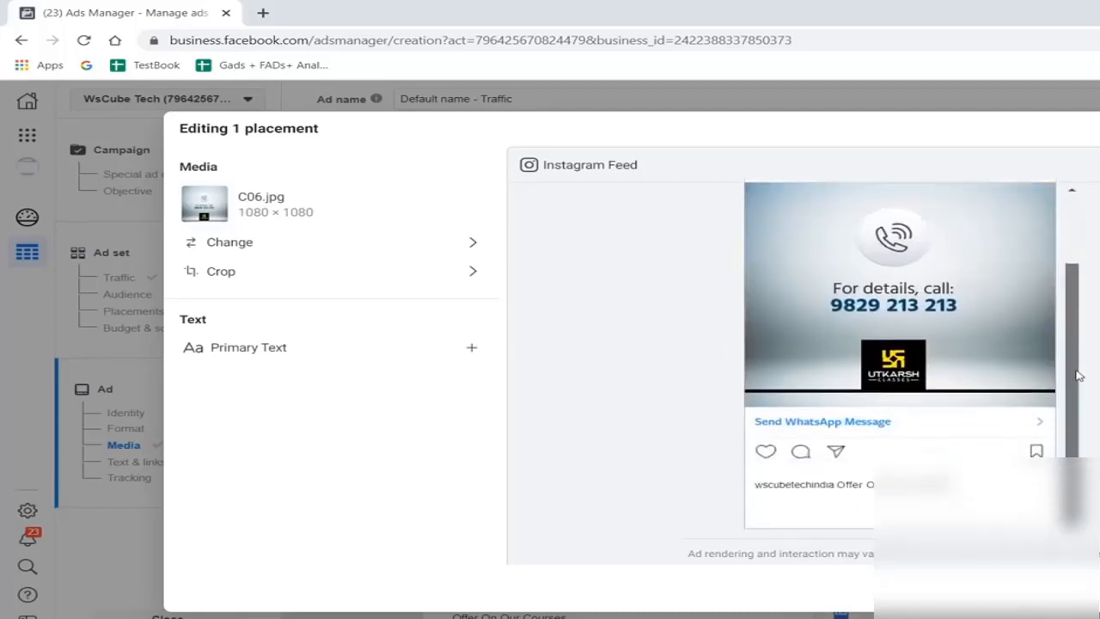
pyautogui.scroll(2, 1074, 318)
pyautogui.scroll(1, 1066, 306)
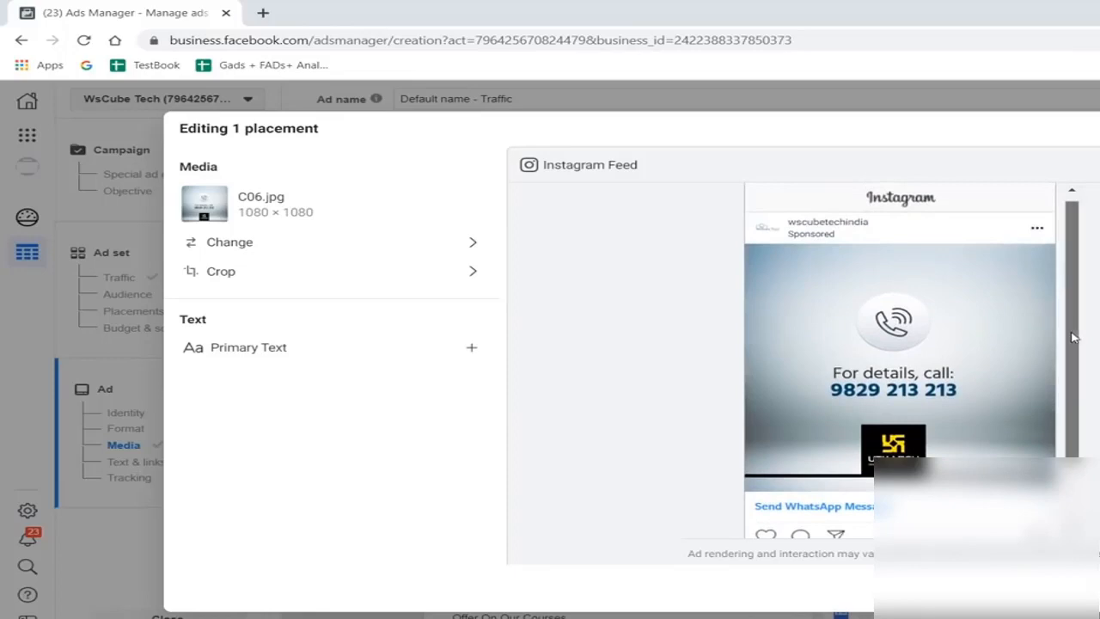
pyautogui.scroll(-3, 1072, 336)
pyautogui.scroll(1, 1080, 385)
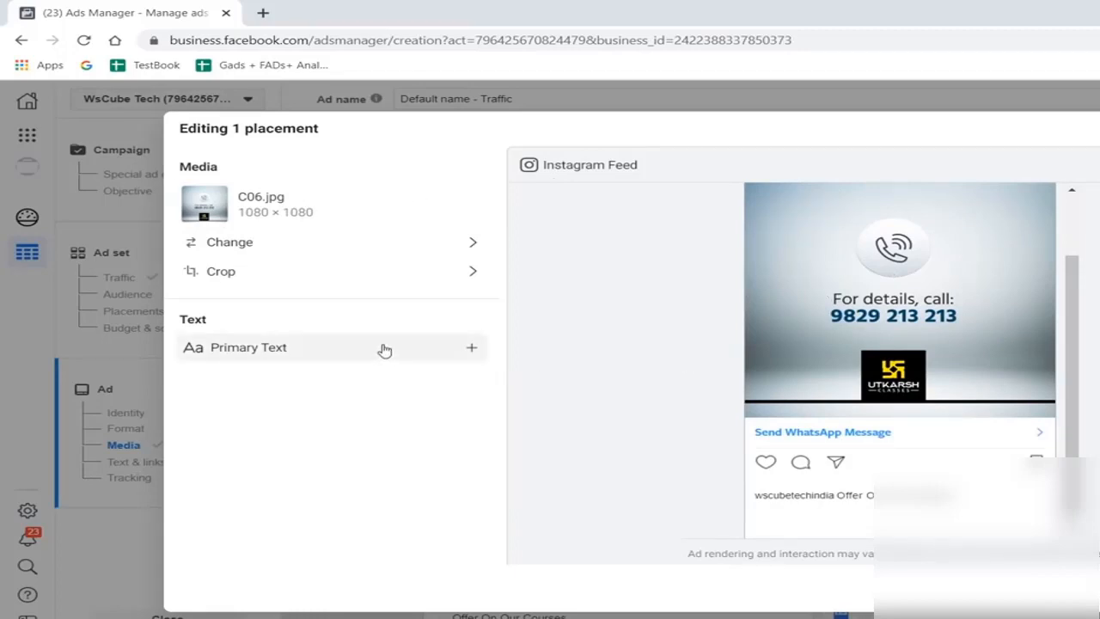
pyautogui.scroll(2, 917, 223)
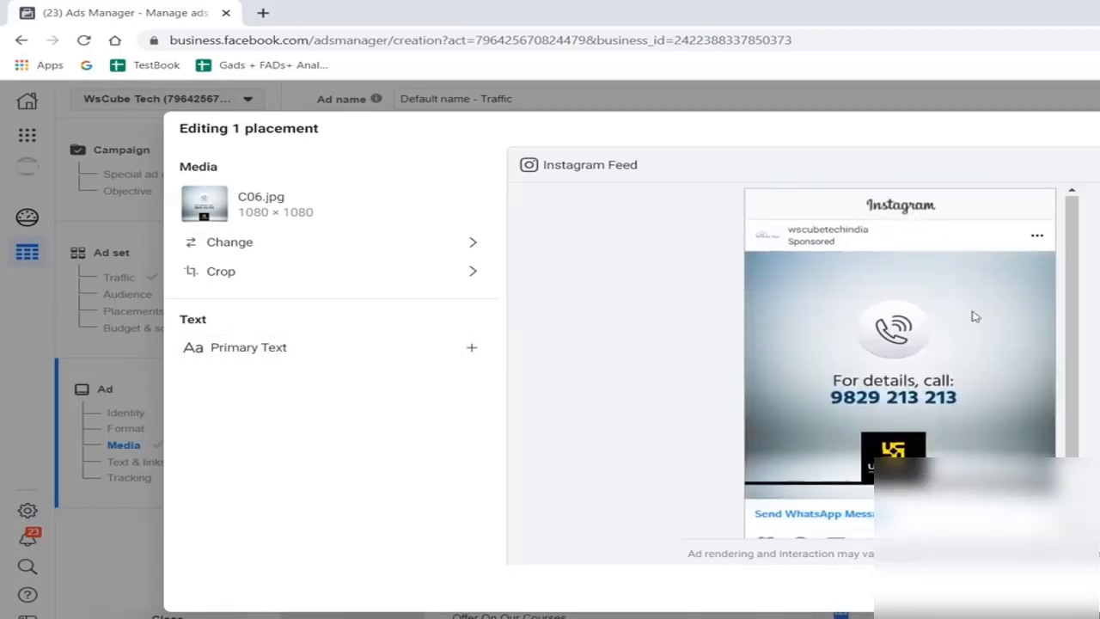
pyautogui.scroll(-2, 975, 315)
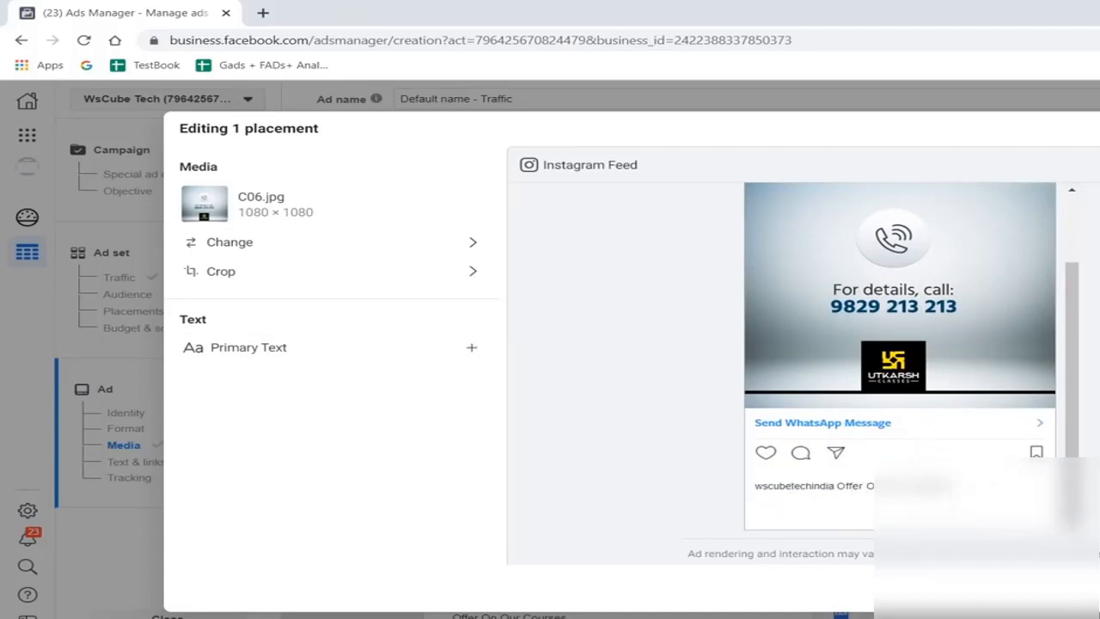
pyautogui.press('Escape')
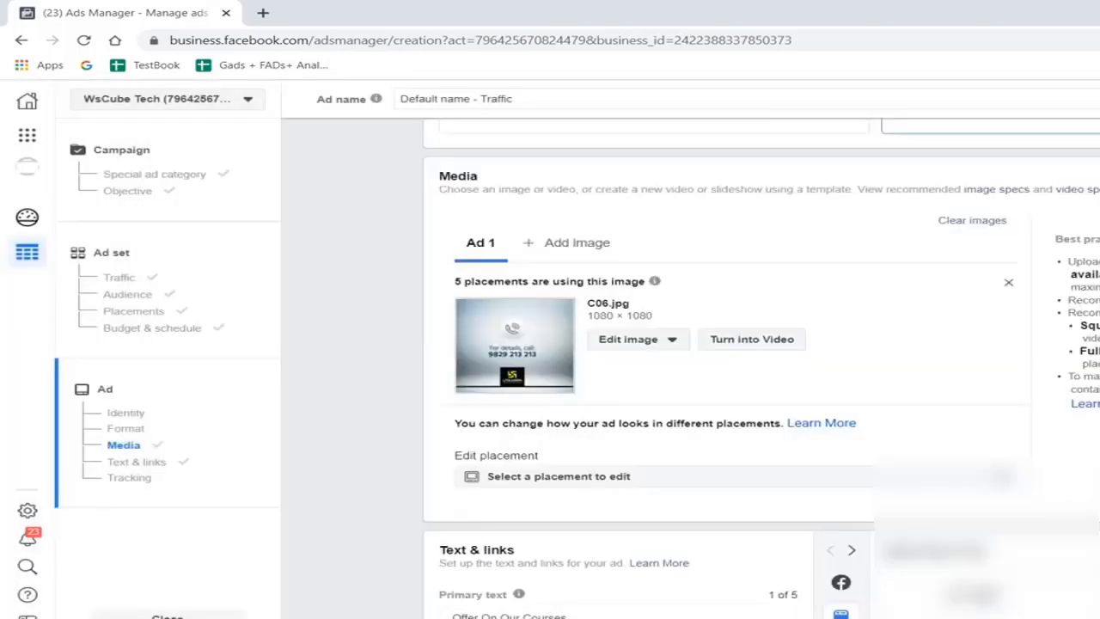
# - Preview the ad in the Instagram Explore placement, both as Explore feed and as Explore video, and close the placement editor
pyautogui.click(627, 476)
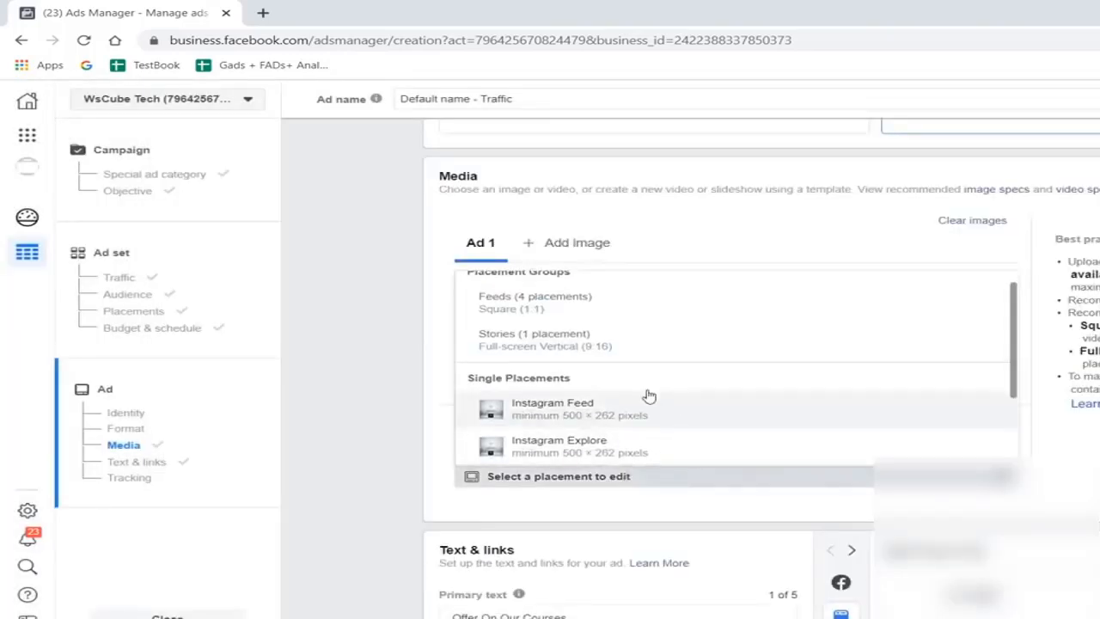
pyautogui.scroll(-2, 648, 393)
pyautogui.scroll(1, 648, 396)
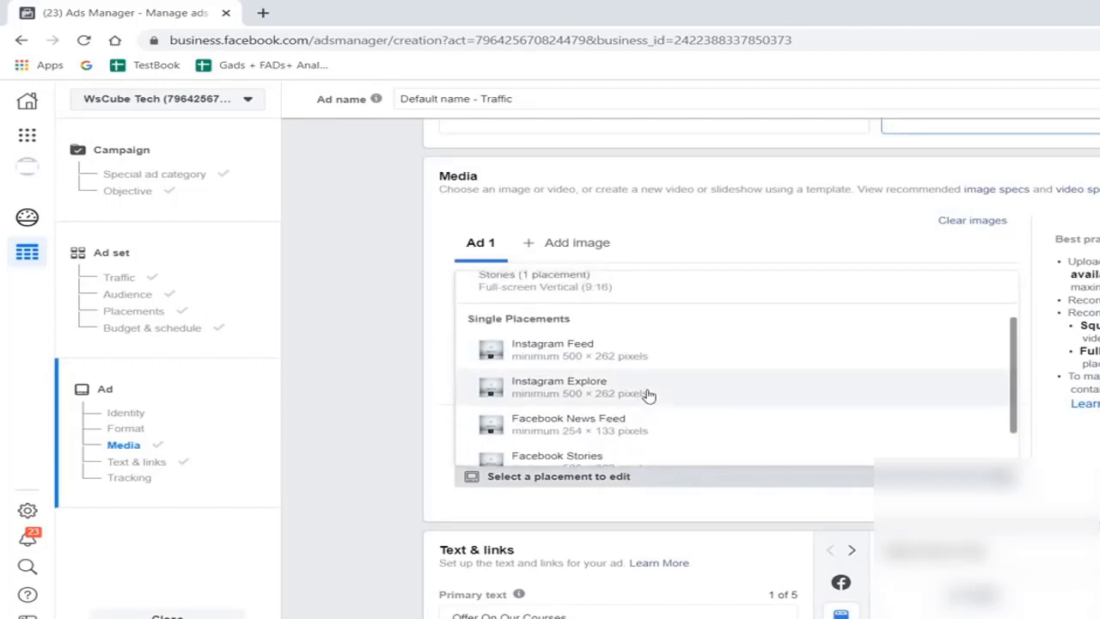
pyautogui.click(548, 390)
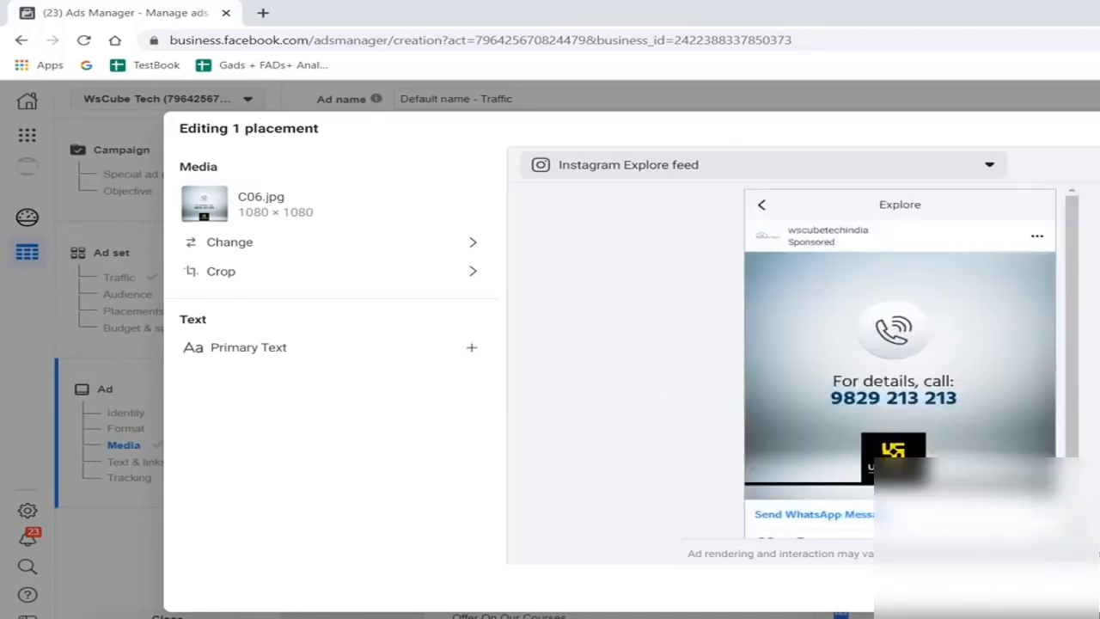
pyautogui.scroll(-1, 895, 420)
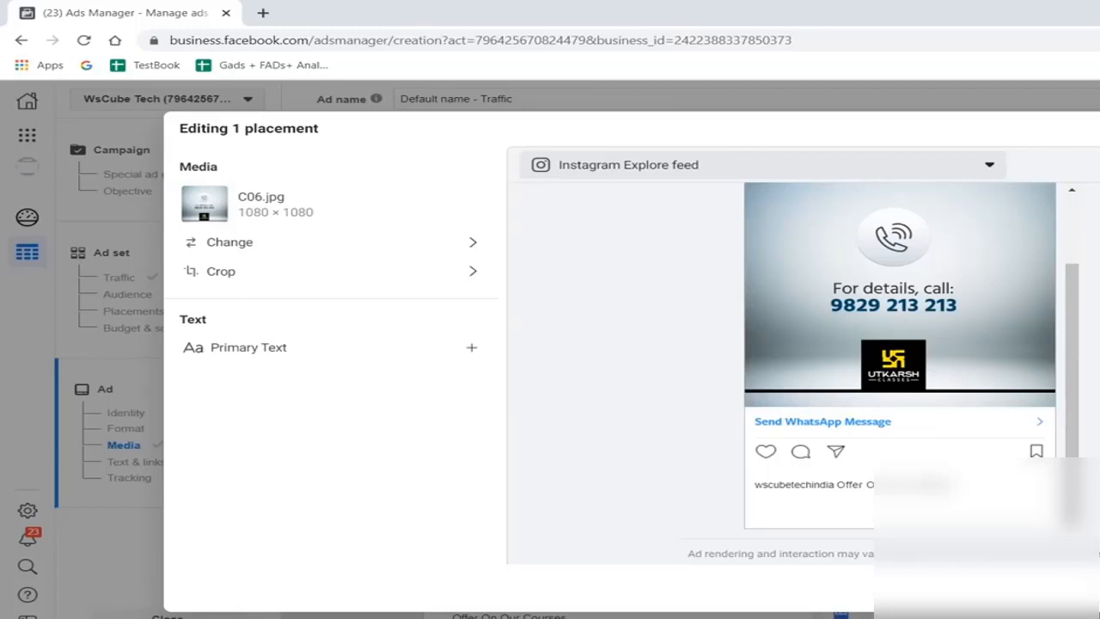
pyautogui.click(855, 167)
pyautogui.click(670, 229)
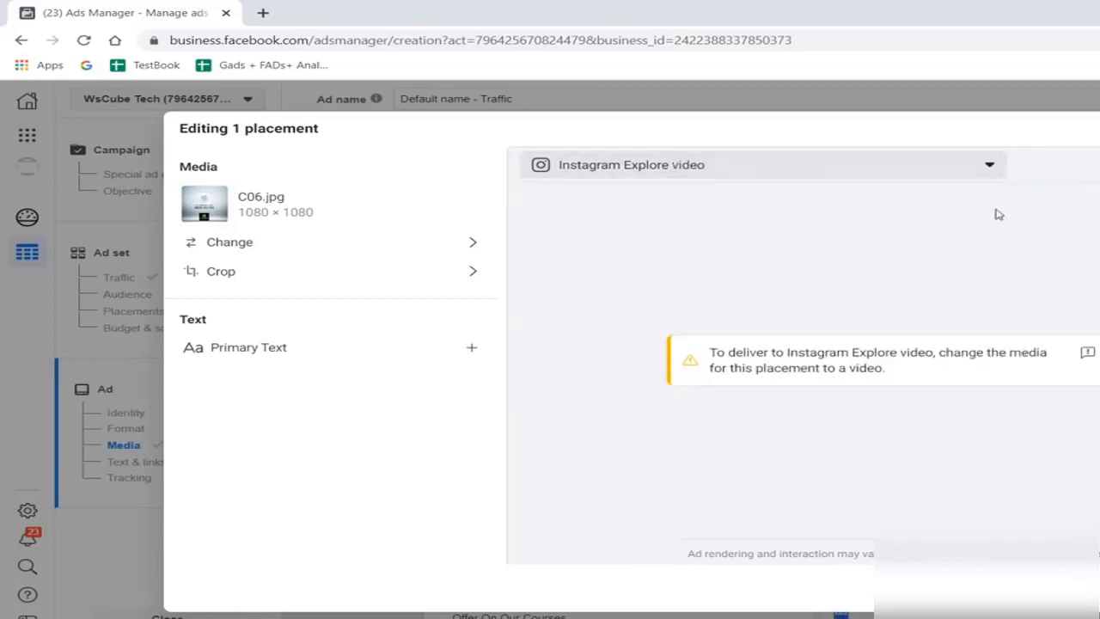
pyautogui.click(1097, 129)
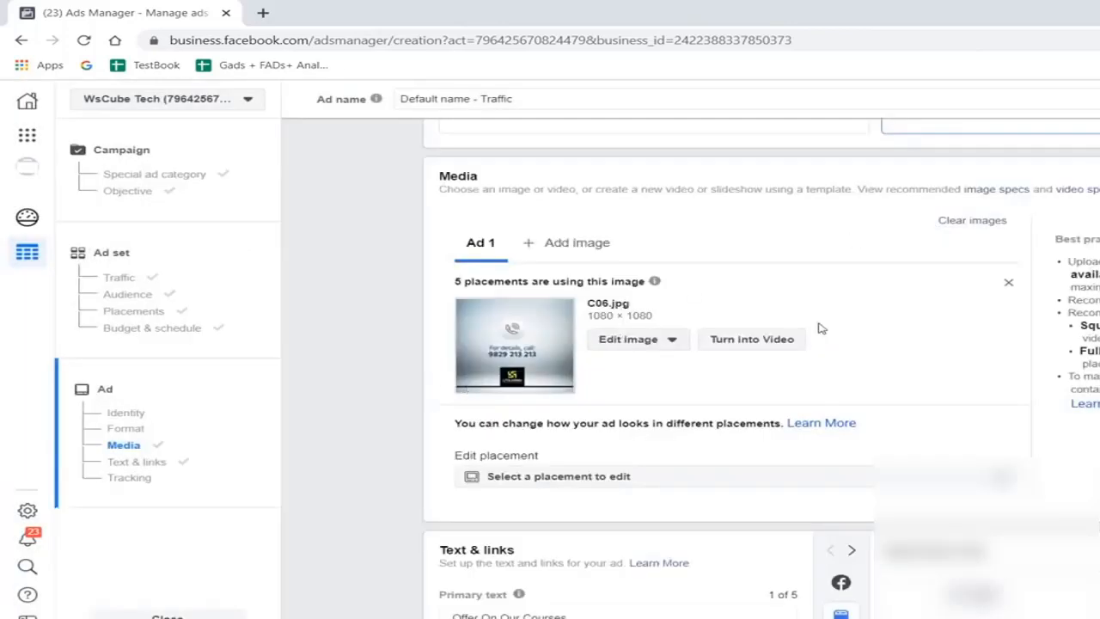
# - Preview the ad in the Facebook Stories placement down to its WhatsApp call to action and close the placement editor
pyautogui.scroll(-1, 820, 328)
pyautogui.click(584, 383)
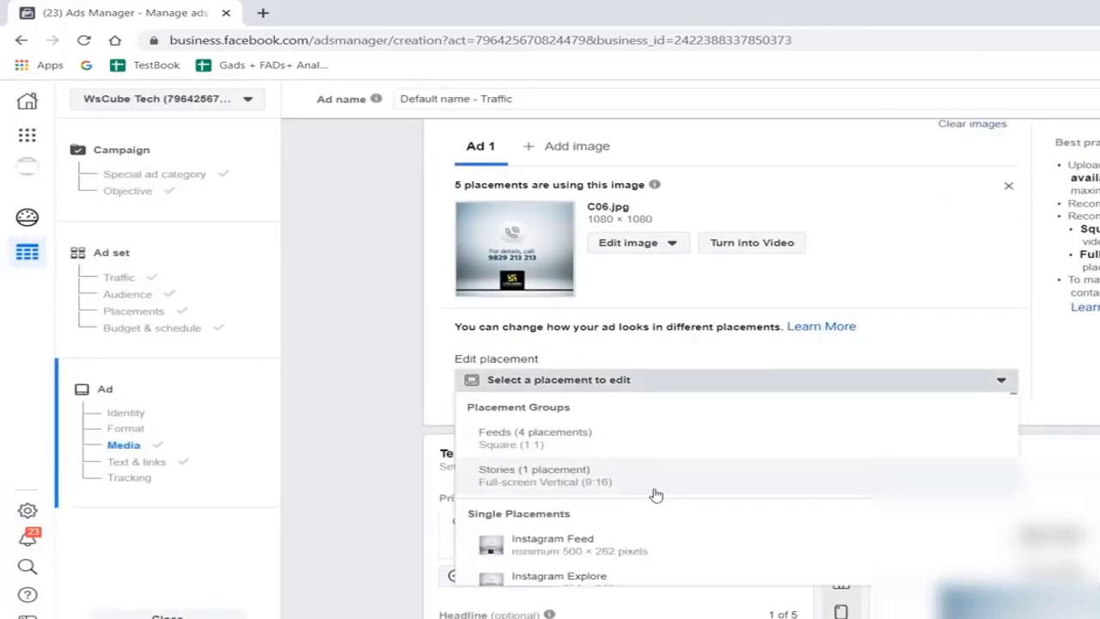
pyautogui.scroll(-2, 656, 494)
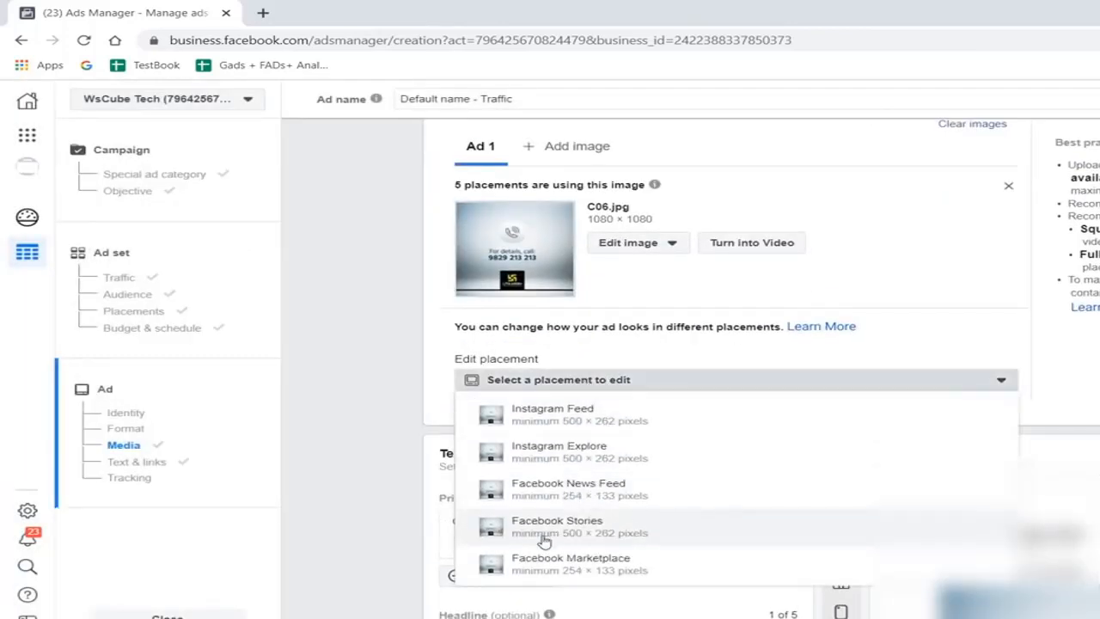
pyautogui.click(753, 516)
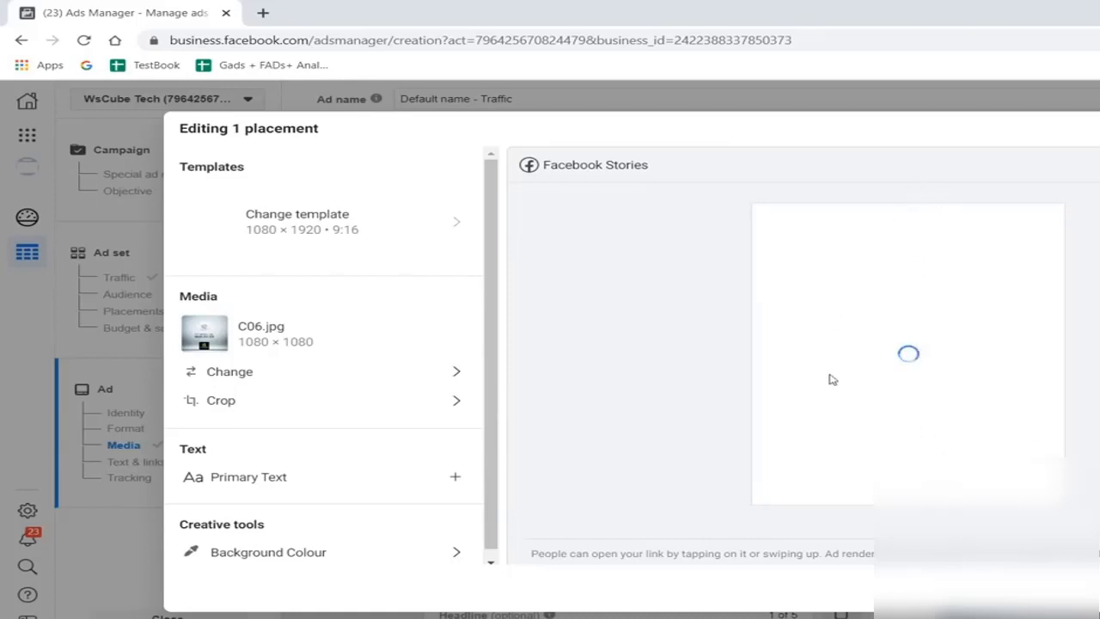
pyautogui.scroll(-2, 946, 300)
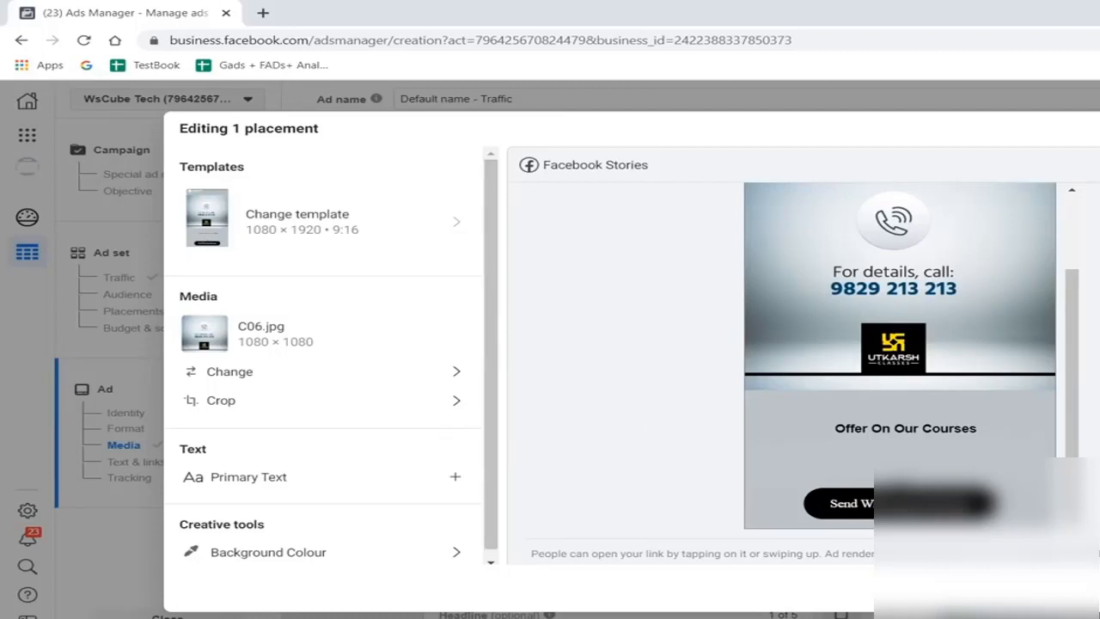
pyautogui.click(1092, 590)
# - Review the ad's primary text, headline and description in the Text & links section beside the Mobile News Feed preview
pyautogui.scroll(-3, 764, 366)
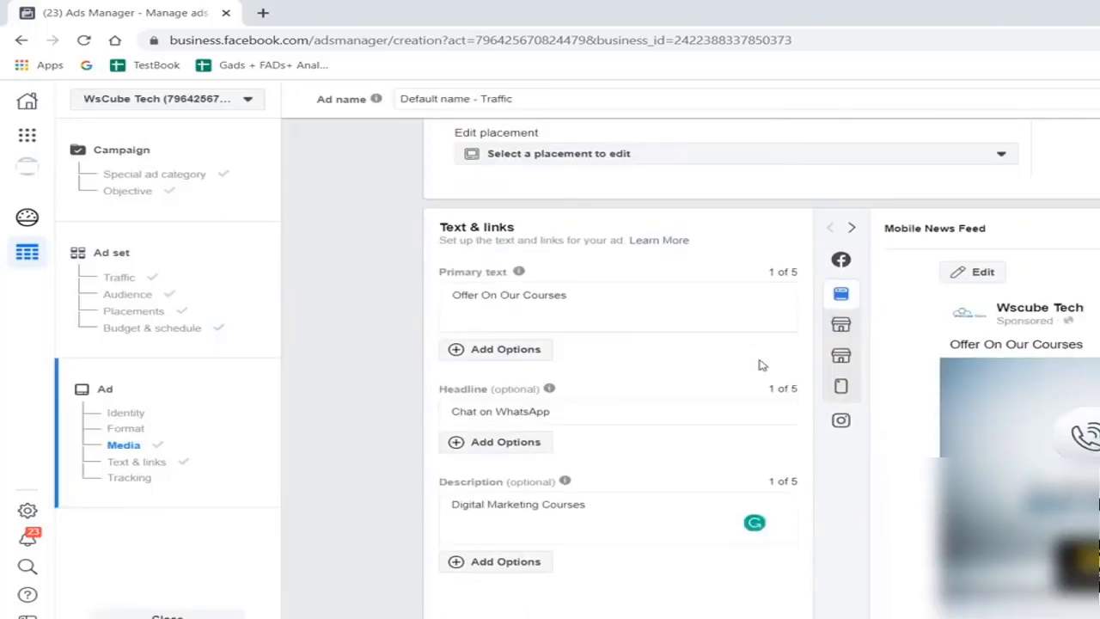
pyautogui.scroll(-2, 759, 365)
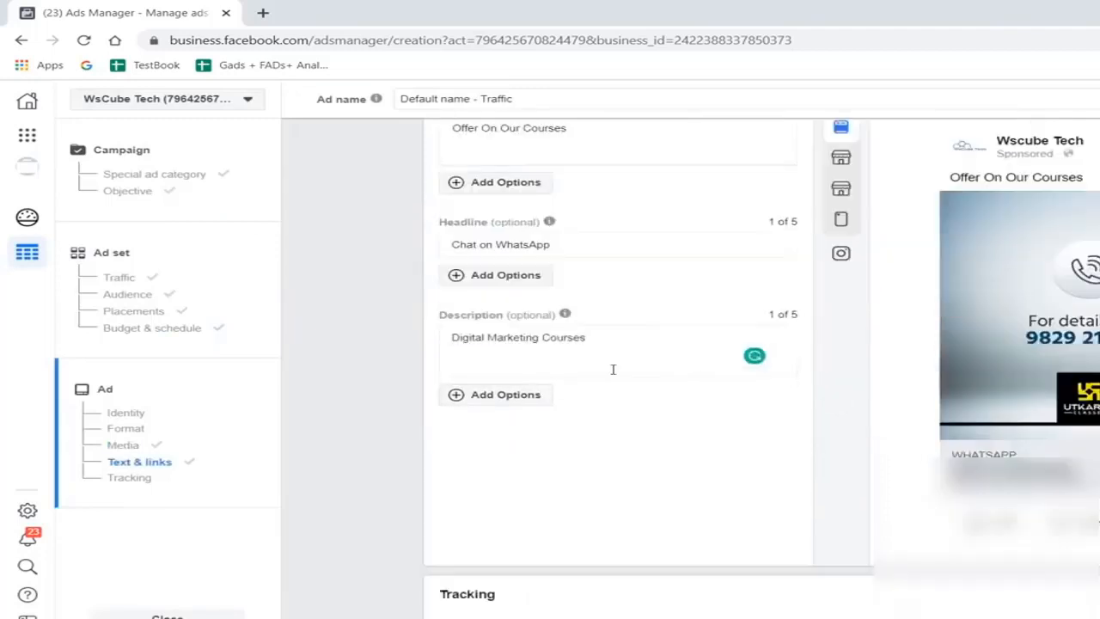
pyautogui.click(577, 244)
pyautogui.hotkey('ctrl', 'a')
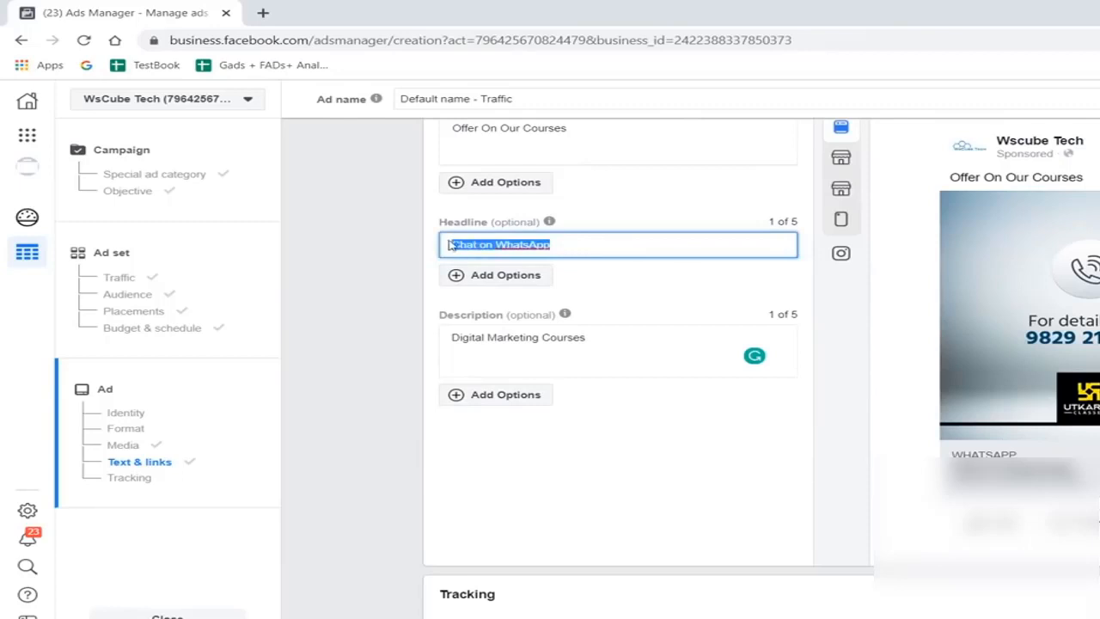
pyautogui.click(704, 275)
pyautogui.scroll(1, 575, 244)
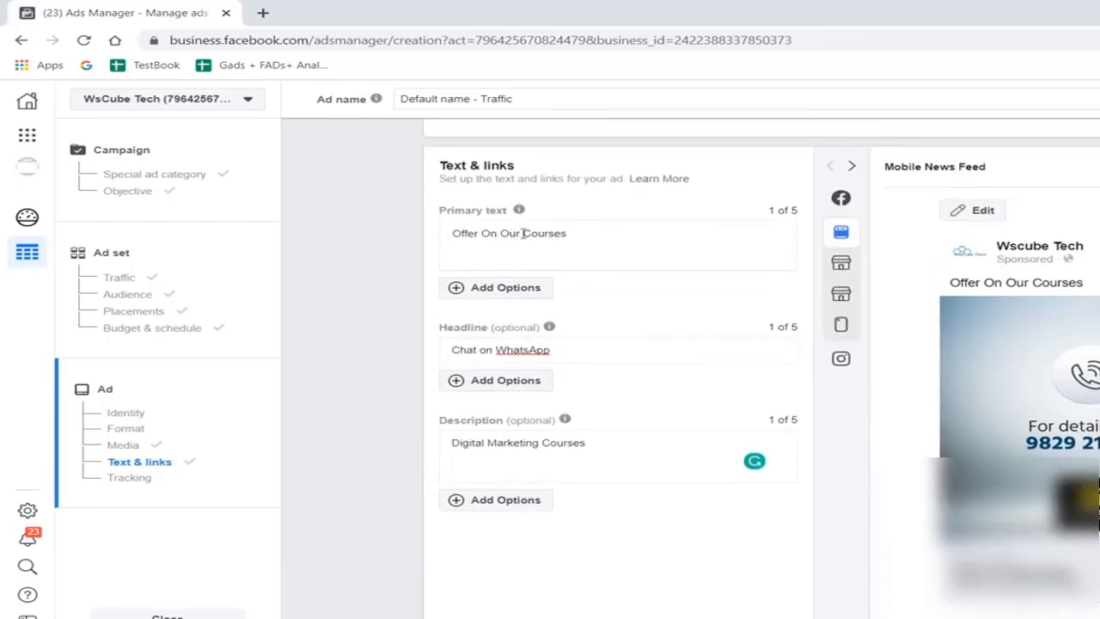
pyautogui.scroll(1, 650, 311)
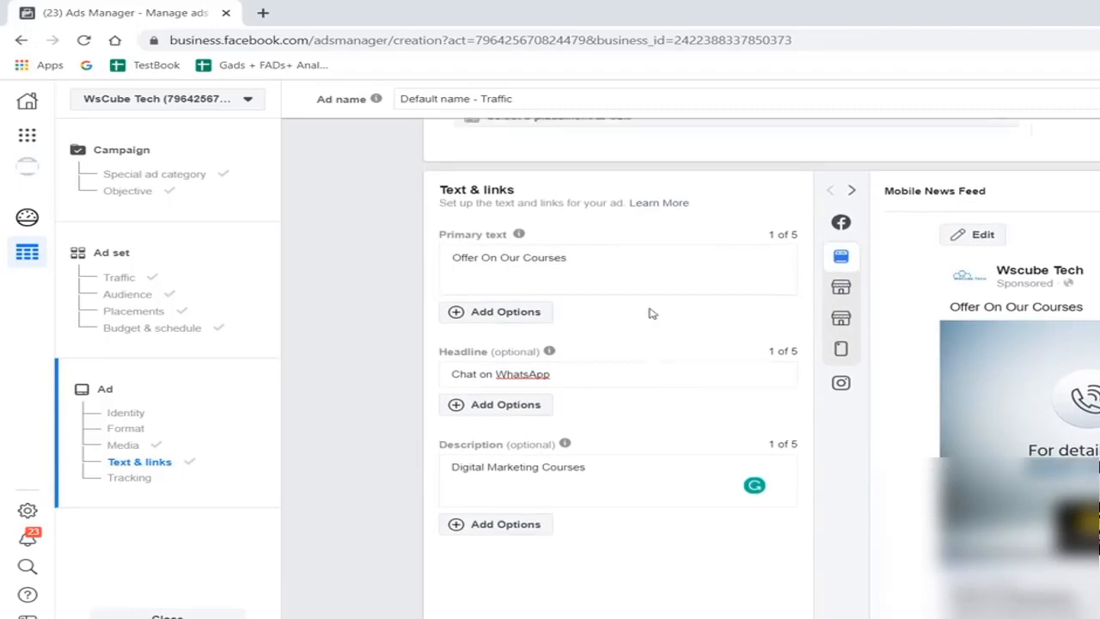
pyautogui.moveTo(519, 293)
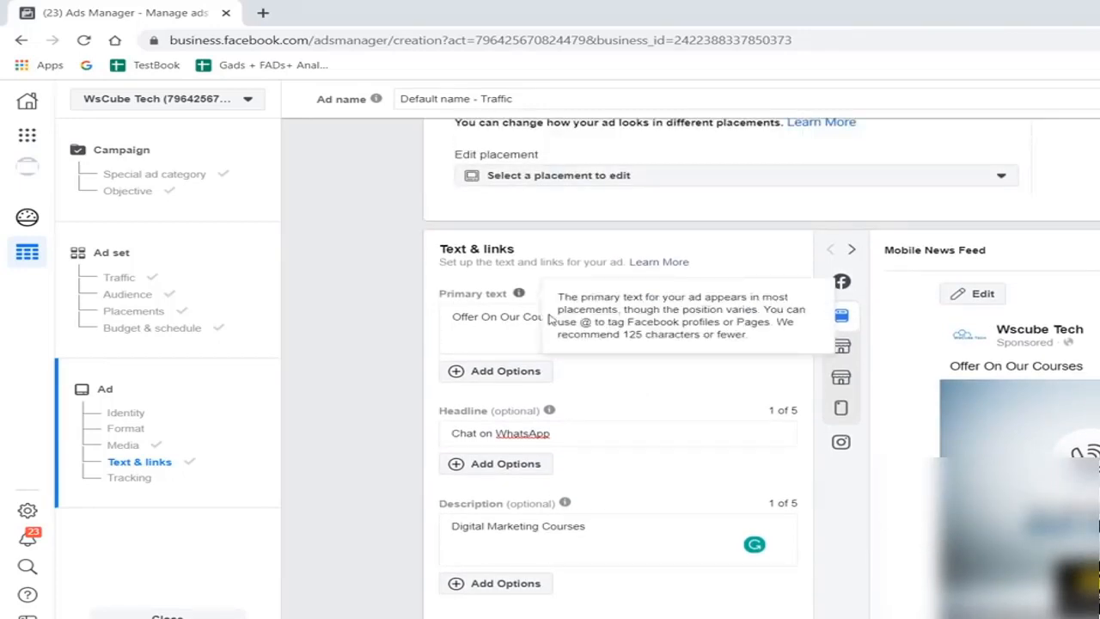
# - Look through the single placements offered for the ad image, from Instagram Feed to Facebook Marketplace
pyautogui.click(578, 176)
pyautogui.scroll(-2, 614, 309)
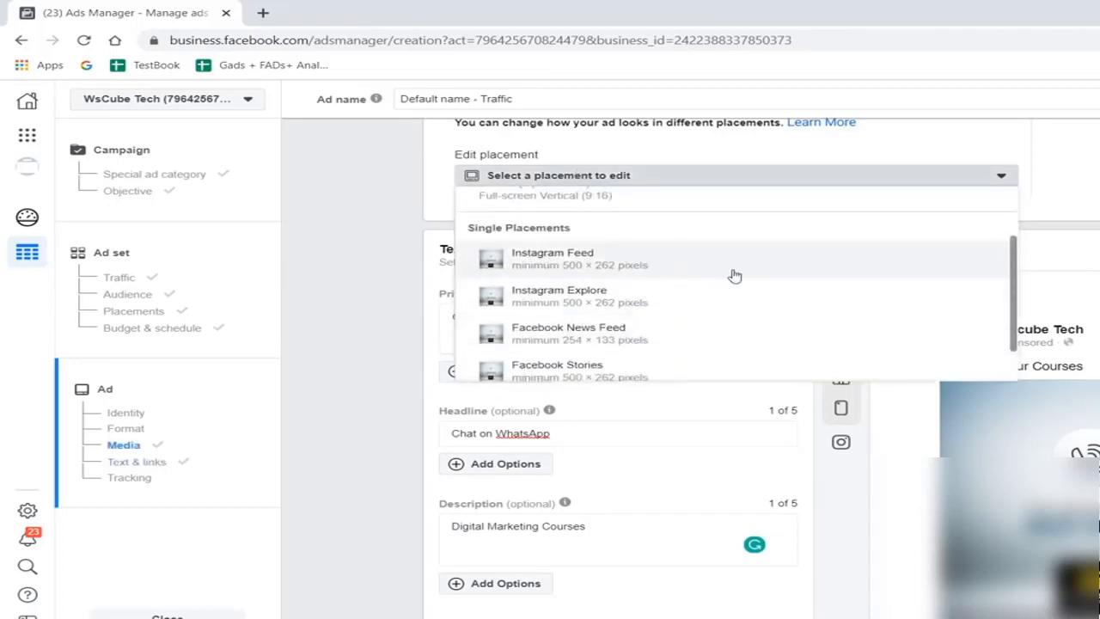
pyautogui.scroll(-2, 733, 275)
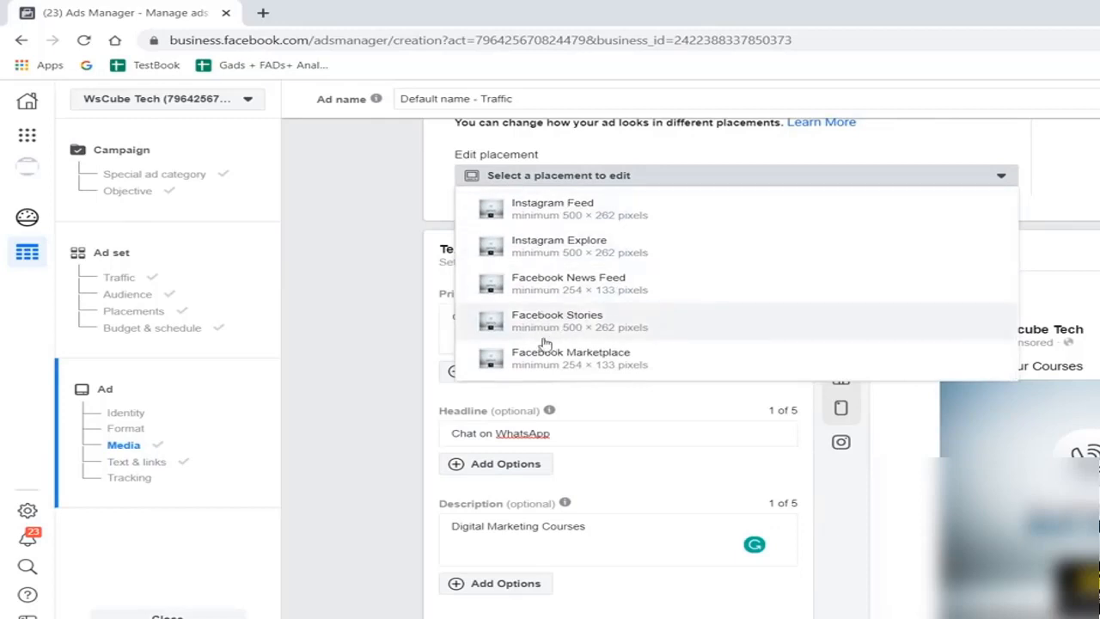
pyautogui.scroll(-1, 736, 430)
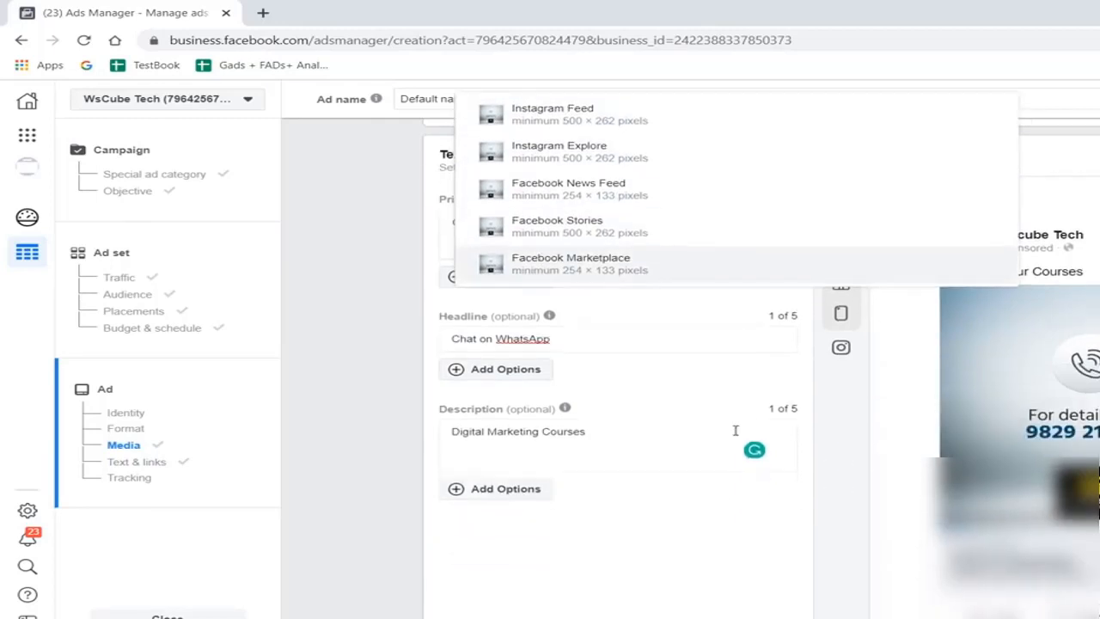
pyautogui.scroll(3, 989, 303)
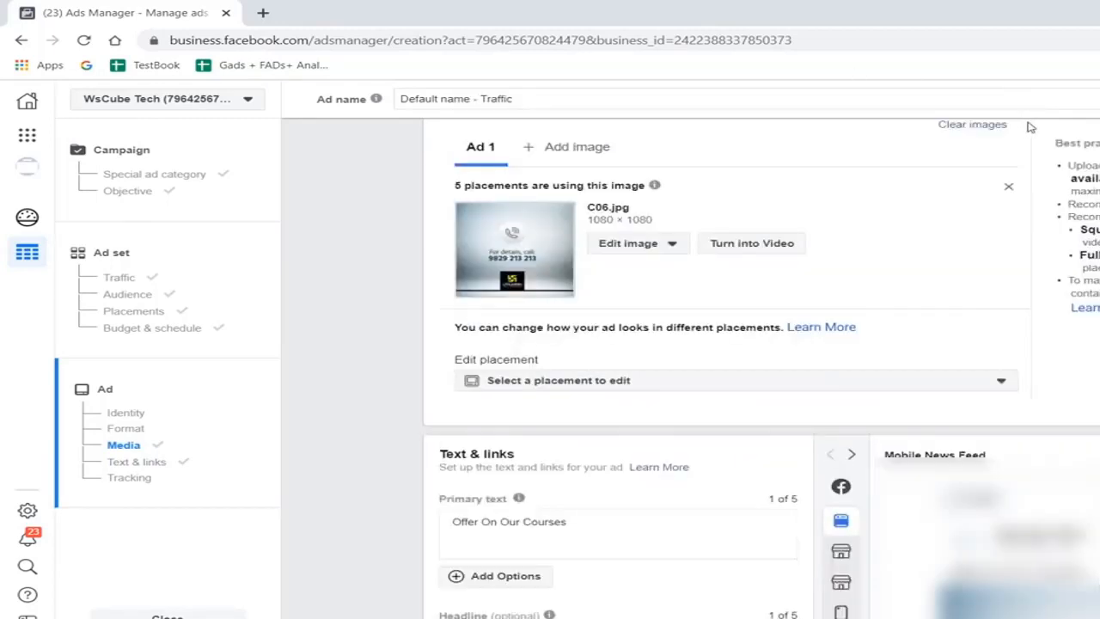
# - Close the WhatsApp ad's creation form and return to the campaigns list
pyautogui.scroll(-2, 918, 398)
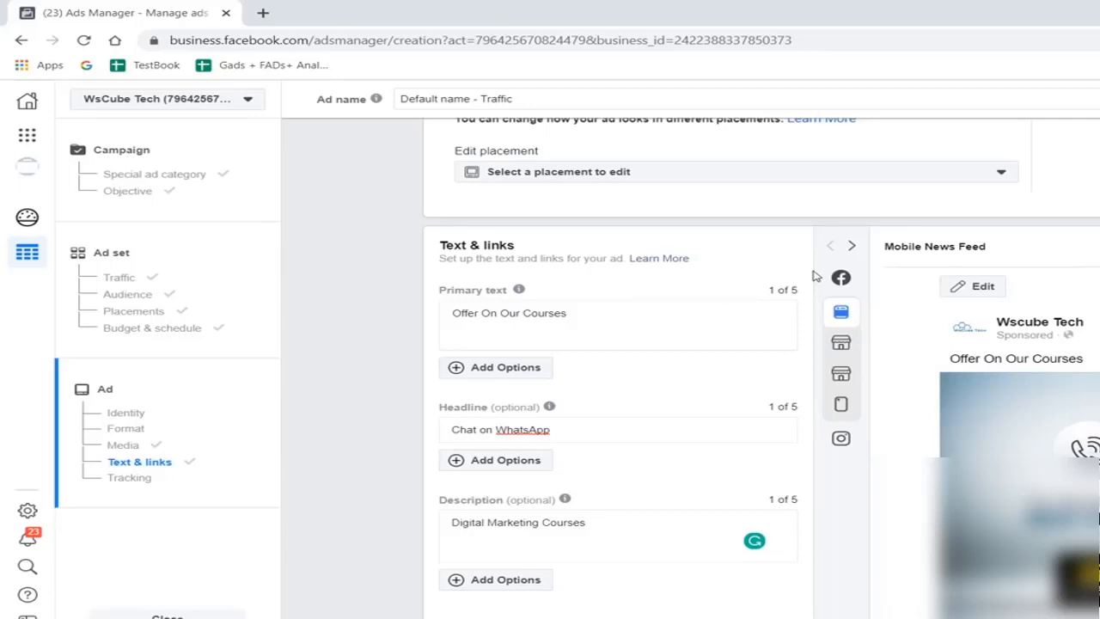
pyautogui.scroll(-2, 912, 418)
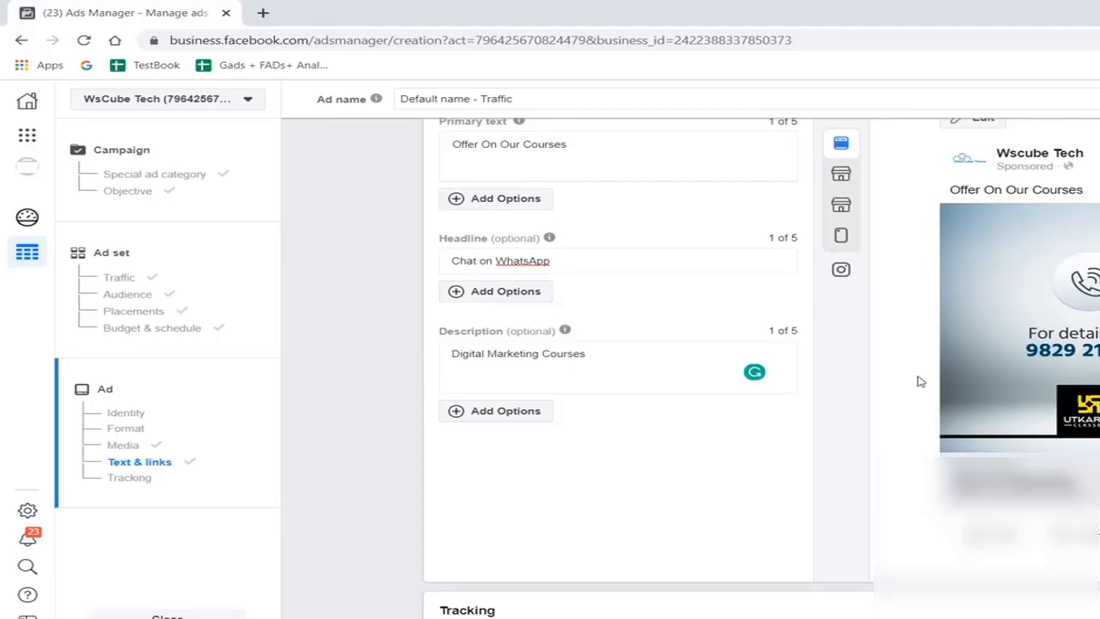
pyautogui.scroll(-2, 921, 382)
pyautogui.scroll(6, 921, 382)
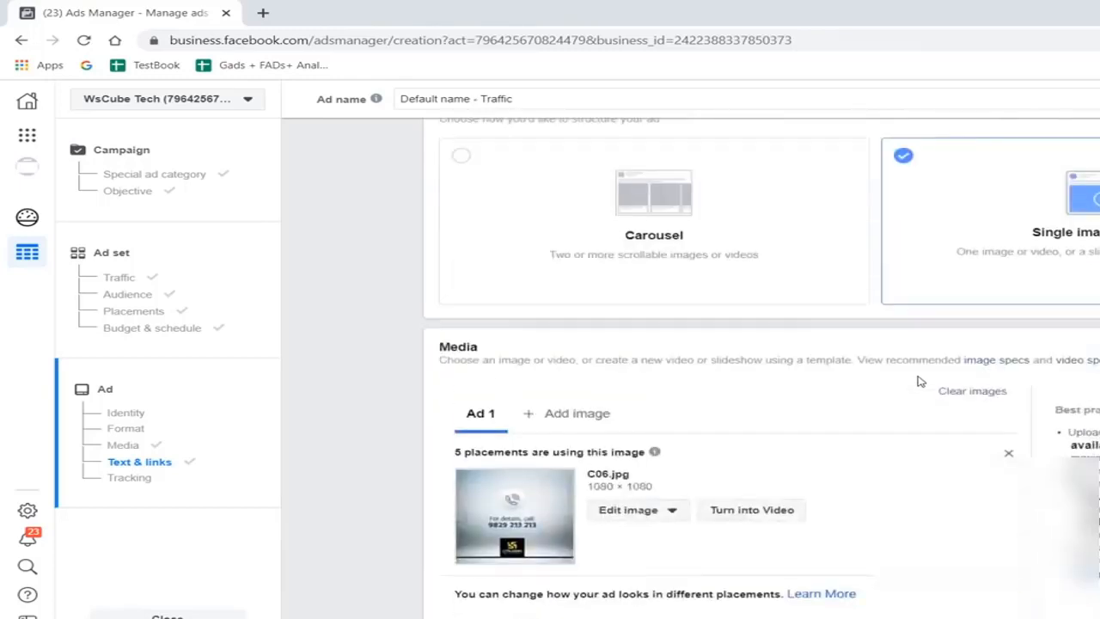
pyautogui.scroll(3, 876, 233)
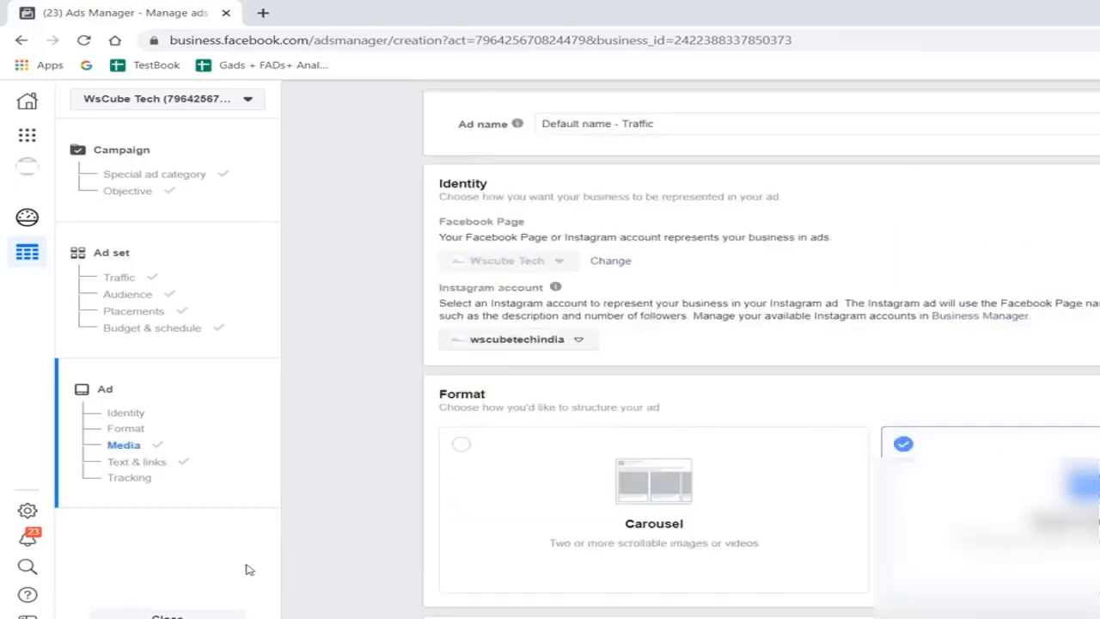
pyautogui.click(169, 616)
pyautogui.click(864, 325)
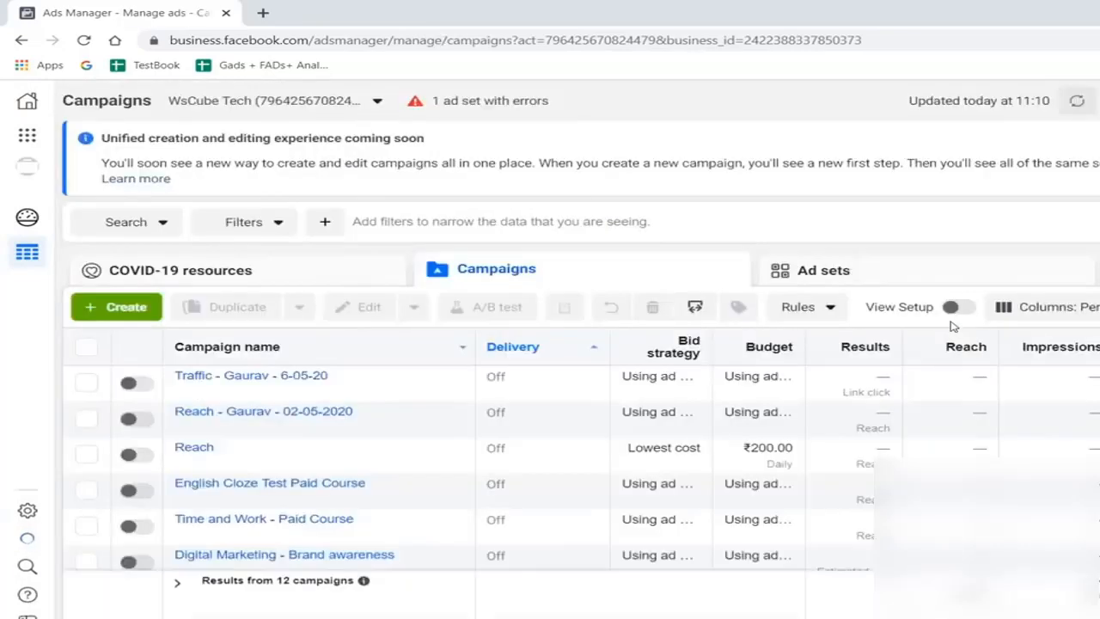
# - Start a new campaign with the Traffic objective and continue to its ad set
pyautogui.click(84, 311)
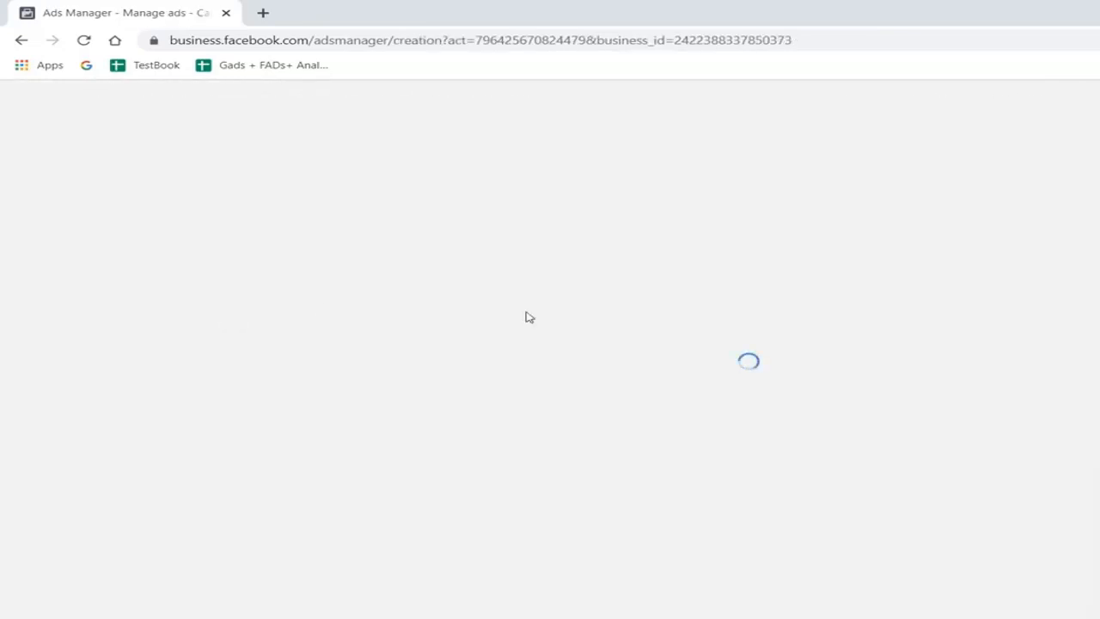
pyautogui.scroll(-1, 843, 301)
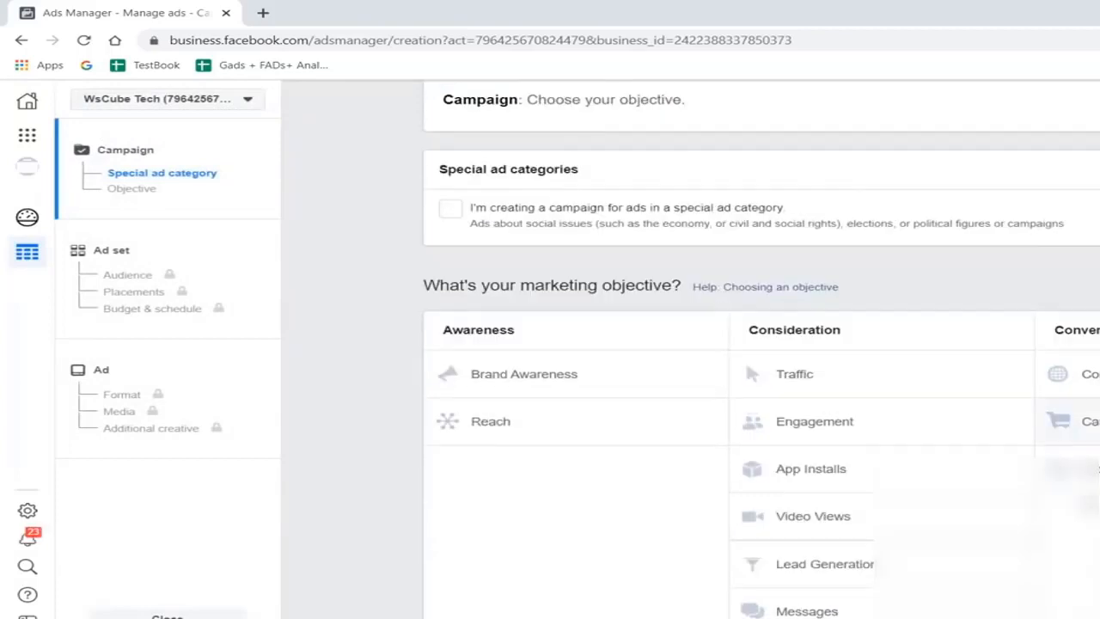
pyautogui.click(790, 372)
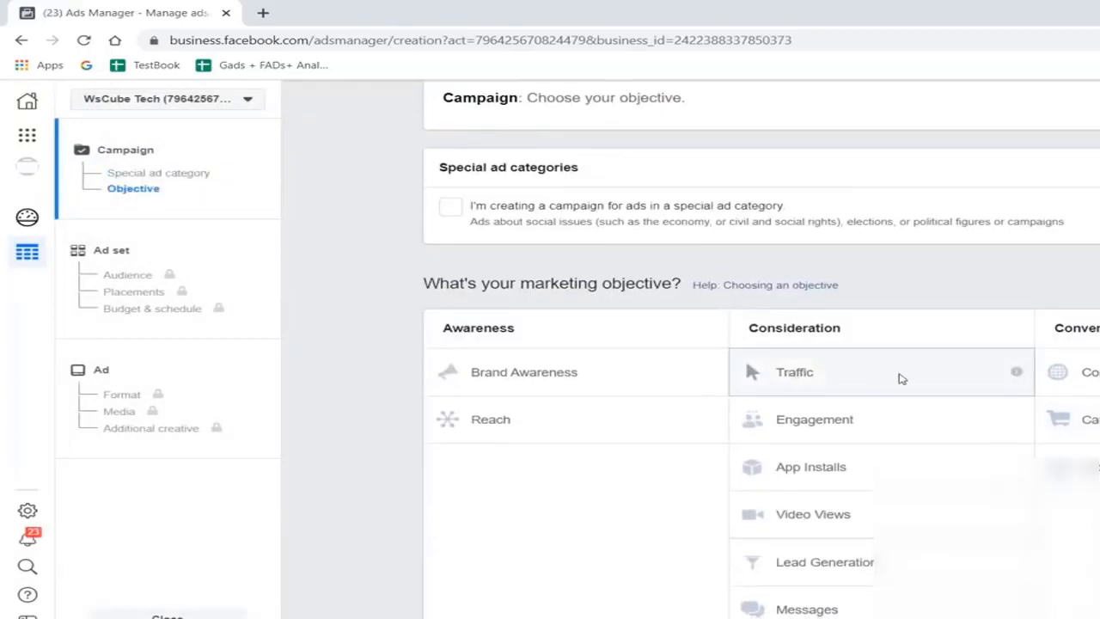
pyautogui.scroll(-5, 894, 265)
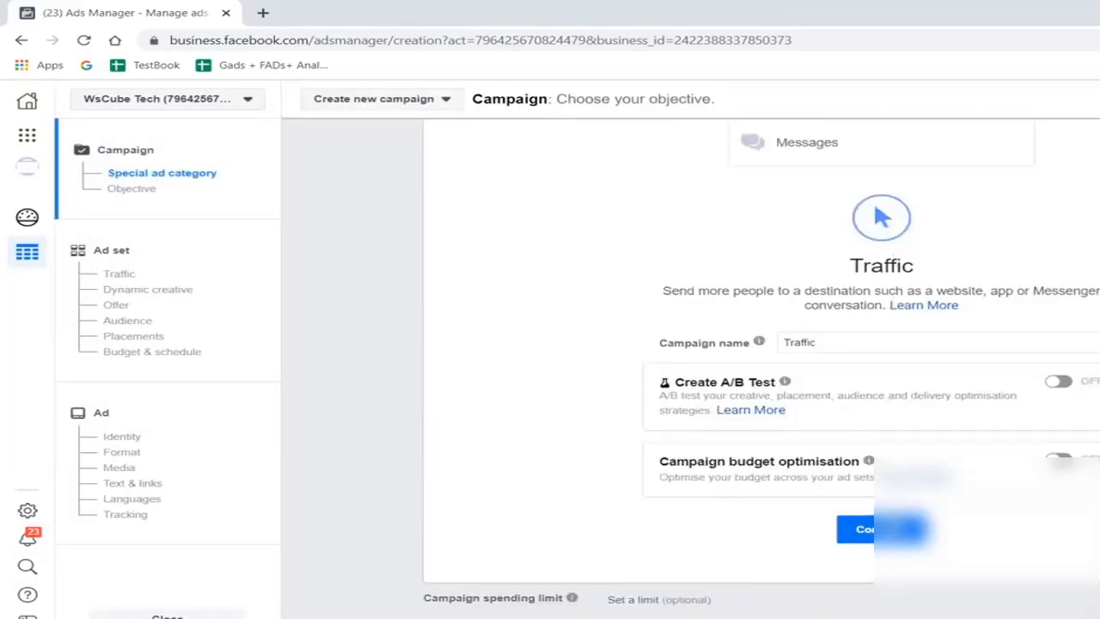
pyautogui.click(870, 528)
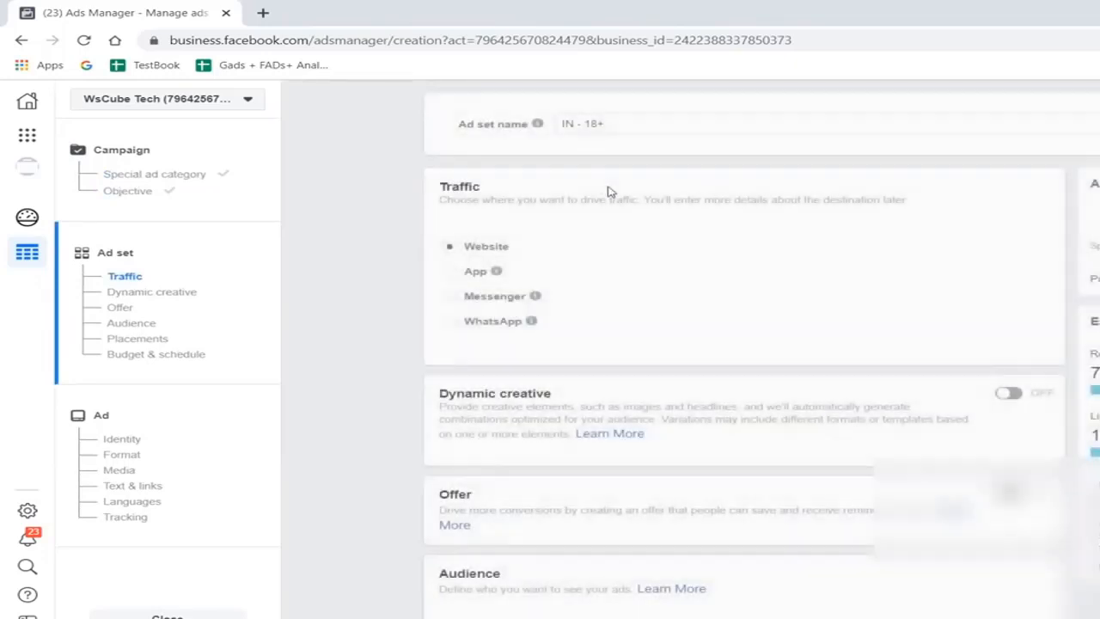
# - Look over the ad set's Website destination, audience, placements and budget settings, and continue to the ad level
pyautogui.scroll(-6, 713, 266)
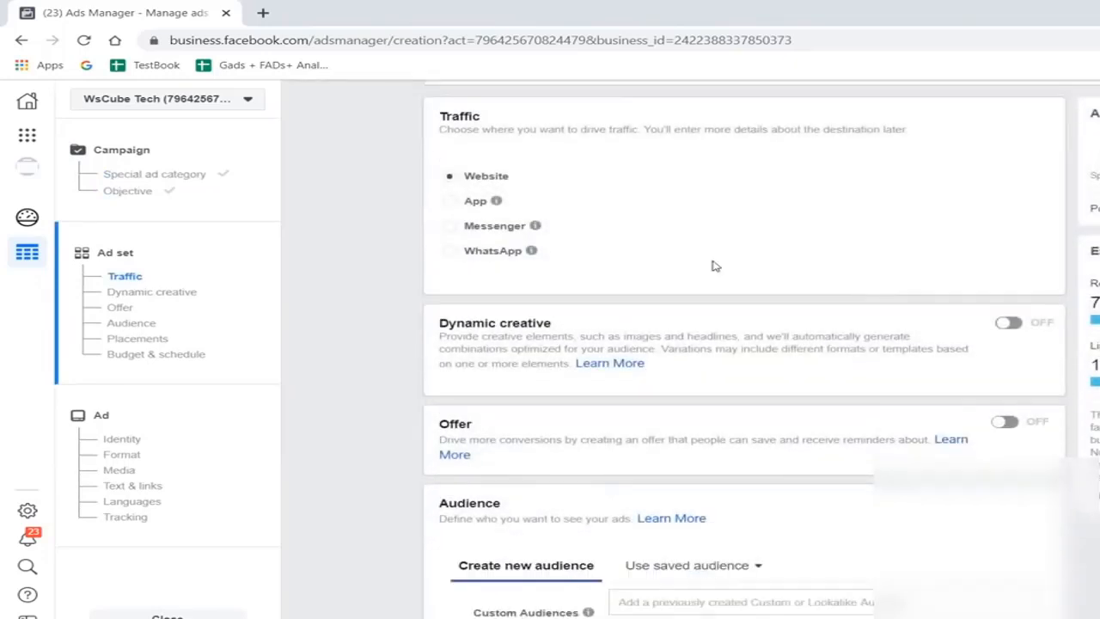
pyautogui.scroll(3, 713, 266)
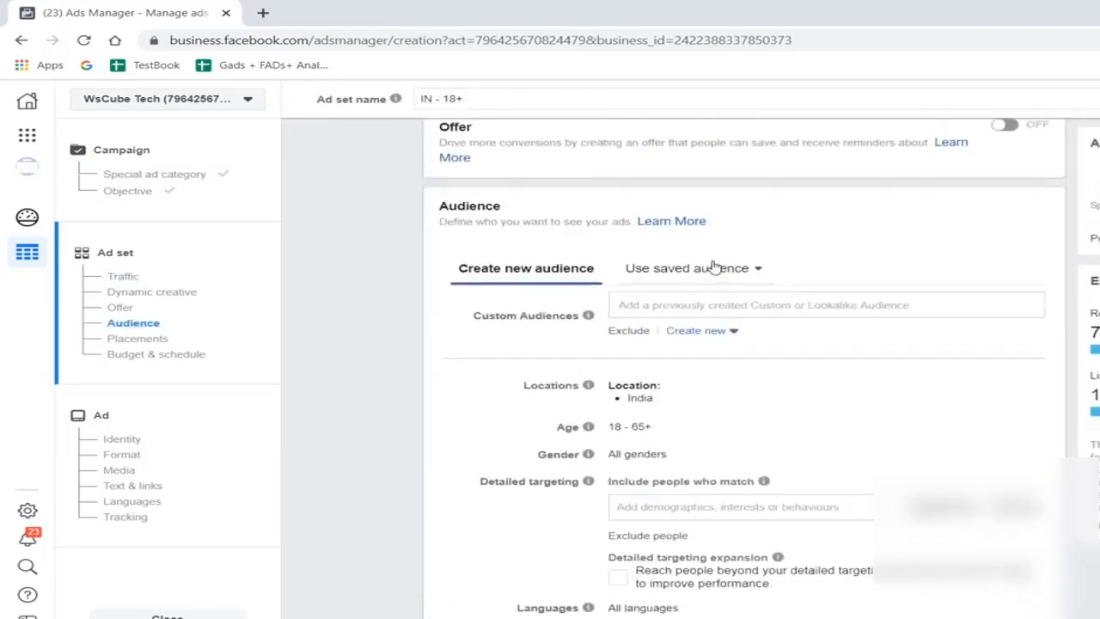
pyautogui.scroll(-2, 821, 451)
pyautogui.scroll(-8, 819, 451)
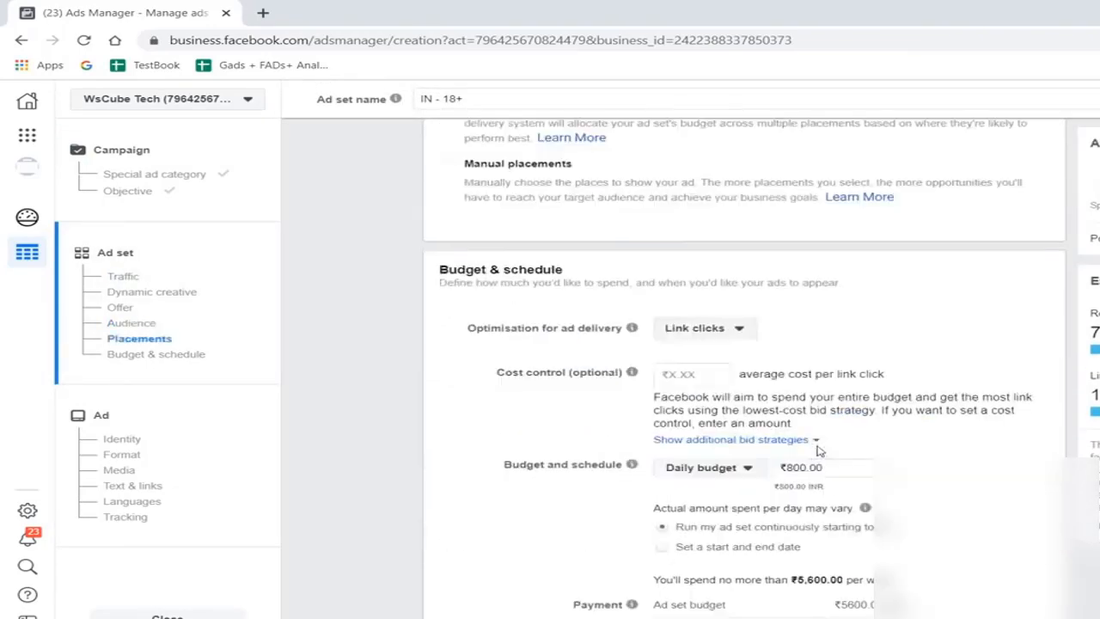
pyautogui.click(1021, 612)
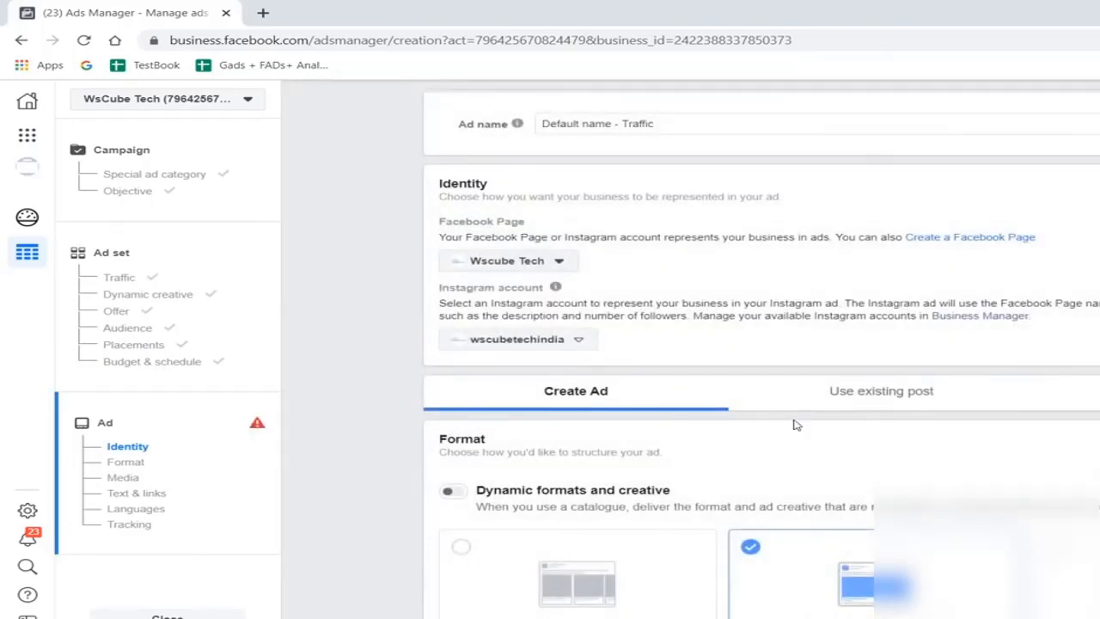
# - Add the account image 06.jpg as the media of the single image ad
pyautogui.scroll(-2, 793, 425)
pyautogui.scroll(-3, 963, 361)
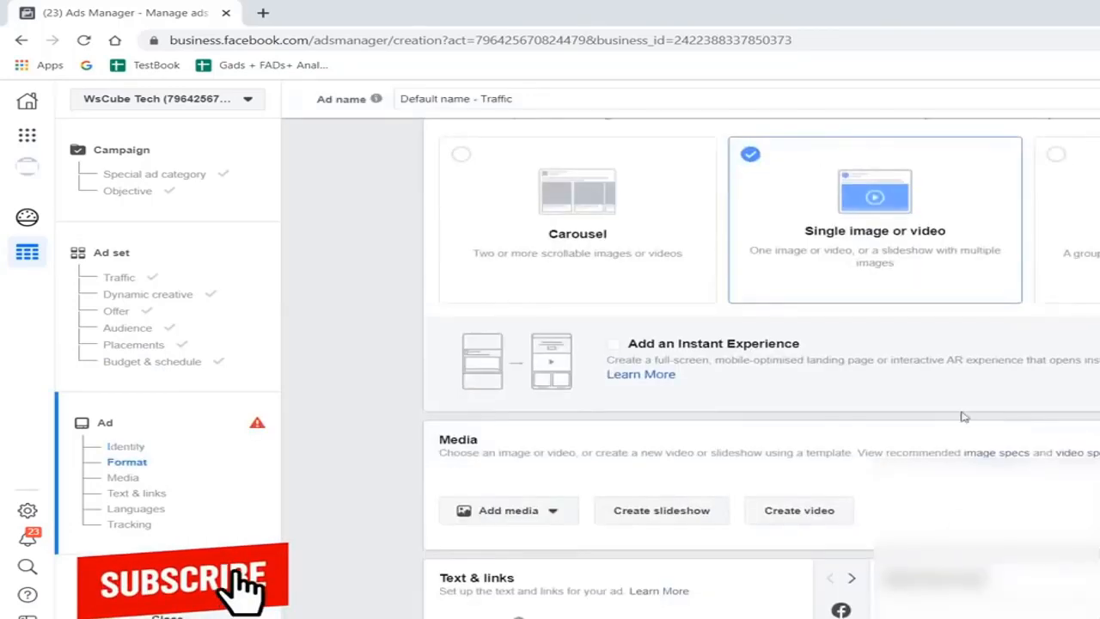
pyautogui.scroll(-1, 768, 243)
pyautogui.scroll(-1, 572, 339)
pyautogui.click(521, 311)
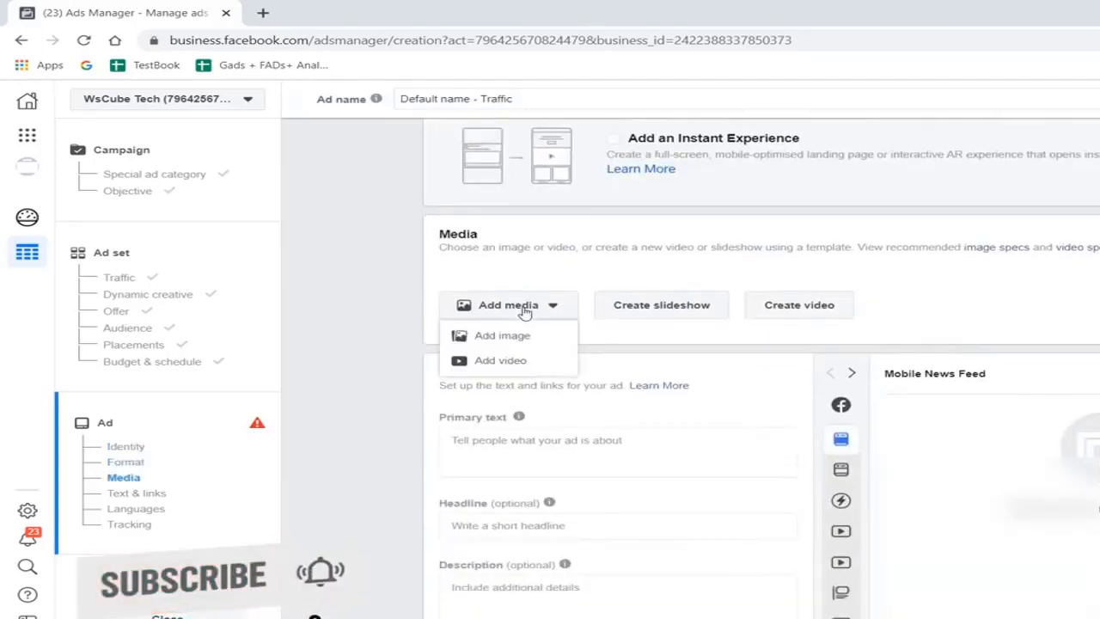
pyautogui.click(509, 336)
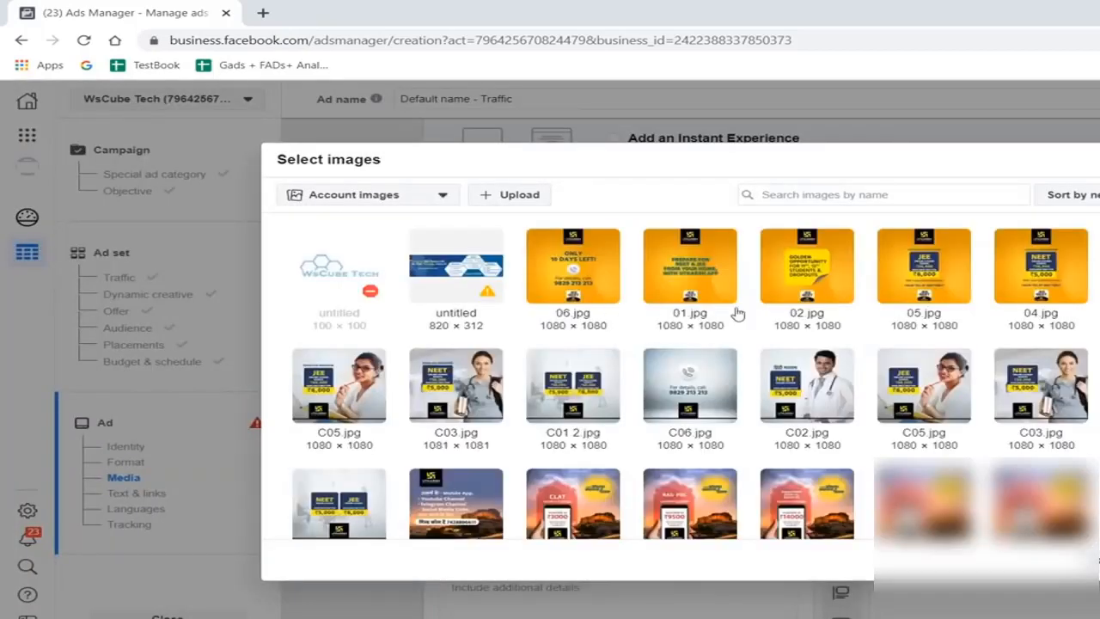
pyautogui.click(535, 259)
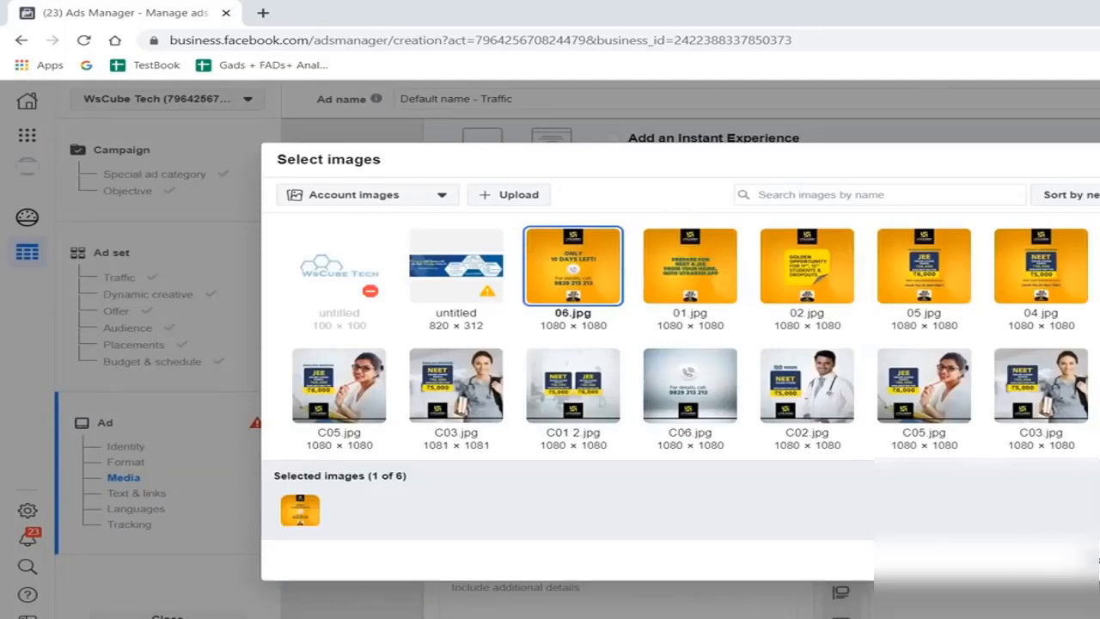
pyautogui.click(1092, 559)
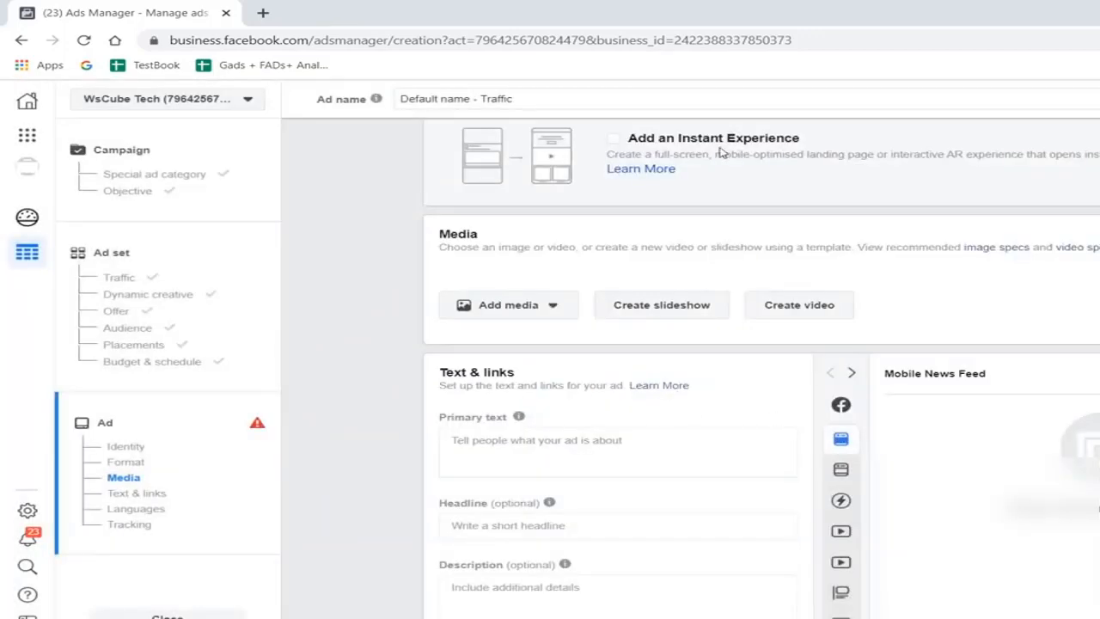
# - Go back to the ad set and switch its placements from automatic to manual
pyautogui.scroll(3, 722, 152)
pyautogui.scroll(2, 723, 301)
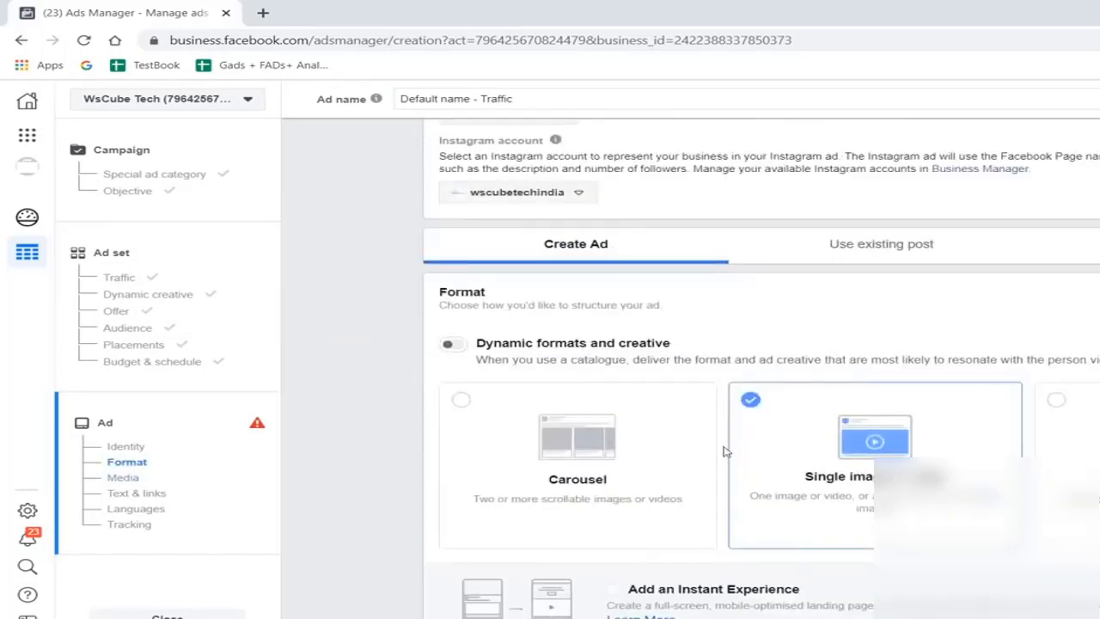
pyautogui.scroll(1, 724, 450)
pyautogui.scroll(-2, 823, 358)
pyautogui.scroll(-5, 698, 538)
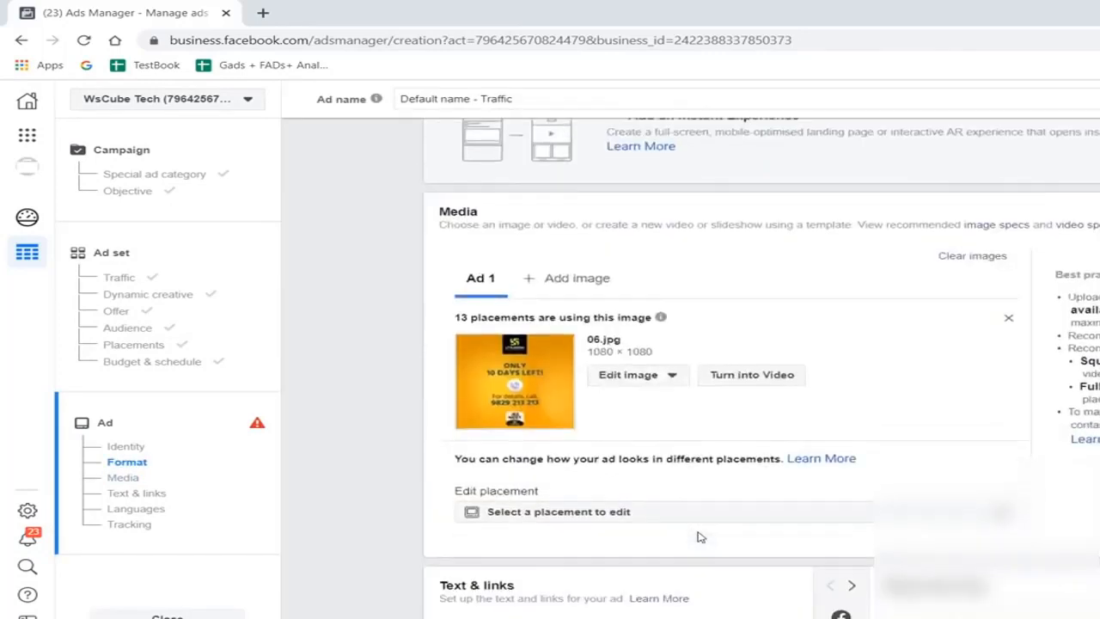
pyautogui.scroll(-3, 700, 537)
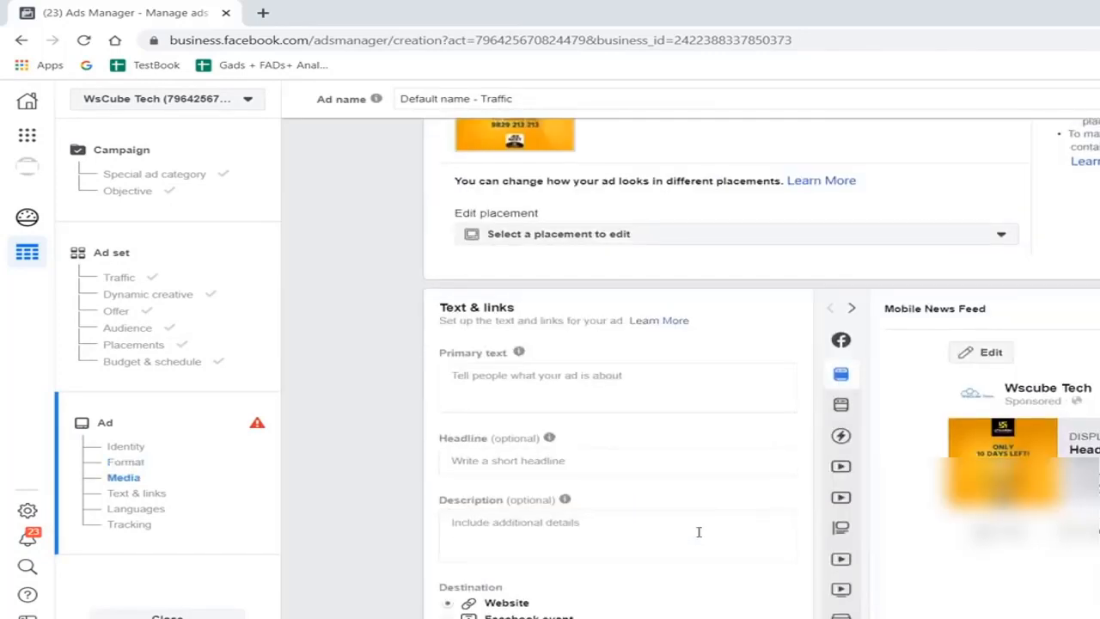
pyautogui.click(189, 266)
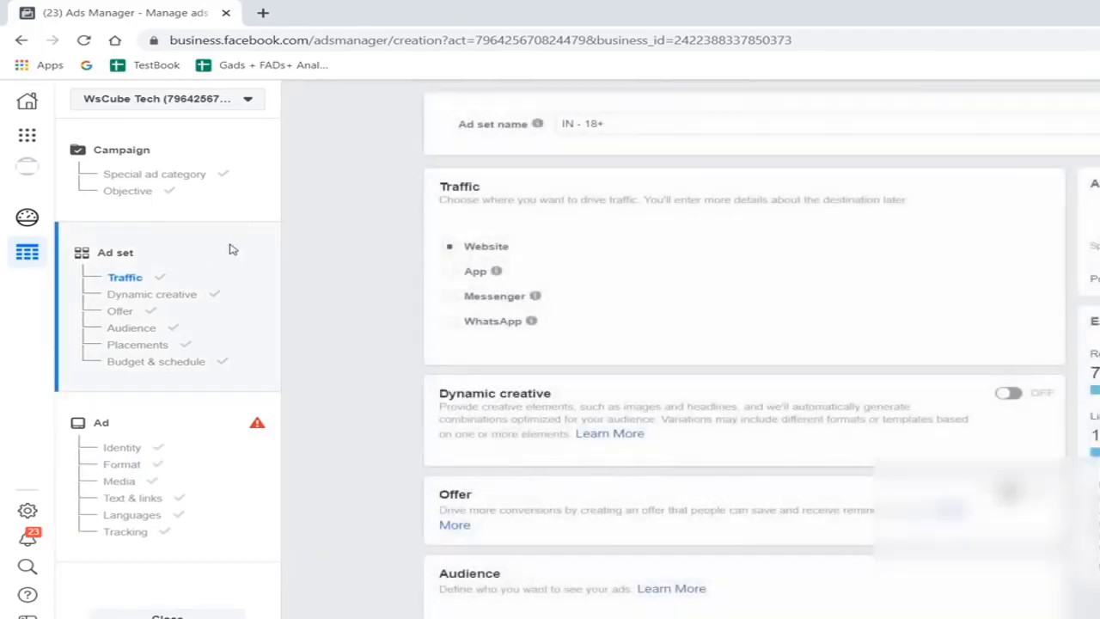
pyautogui.scroll(-2, 757, 413)
pyautogui.scroll(-9, 771, 437)
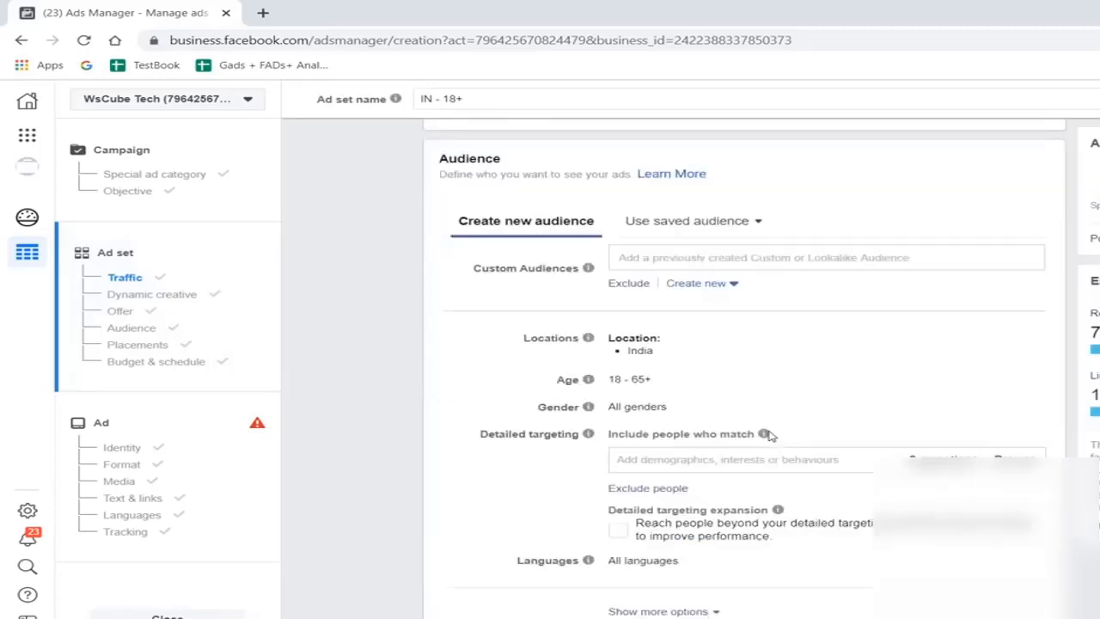
pyautogui.click(449, 300)
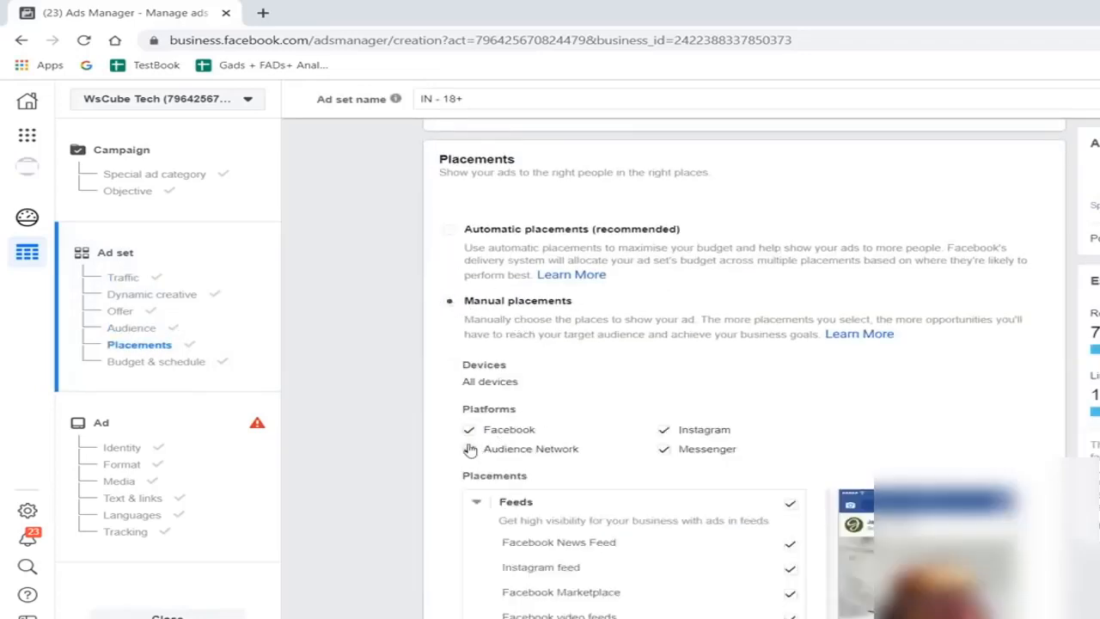
# - Limit the ad set's manual placements to the Instagram platform by deselecting Facebook, Audience Network and Messenger
pyautogui.click(770, 453)
pyautogui.scroll(-2, 769, 452)
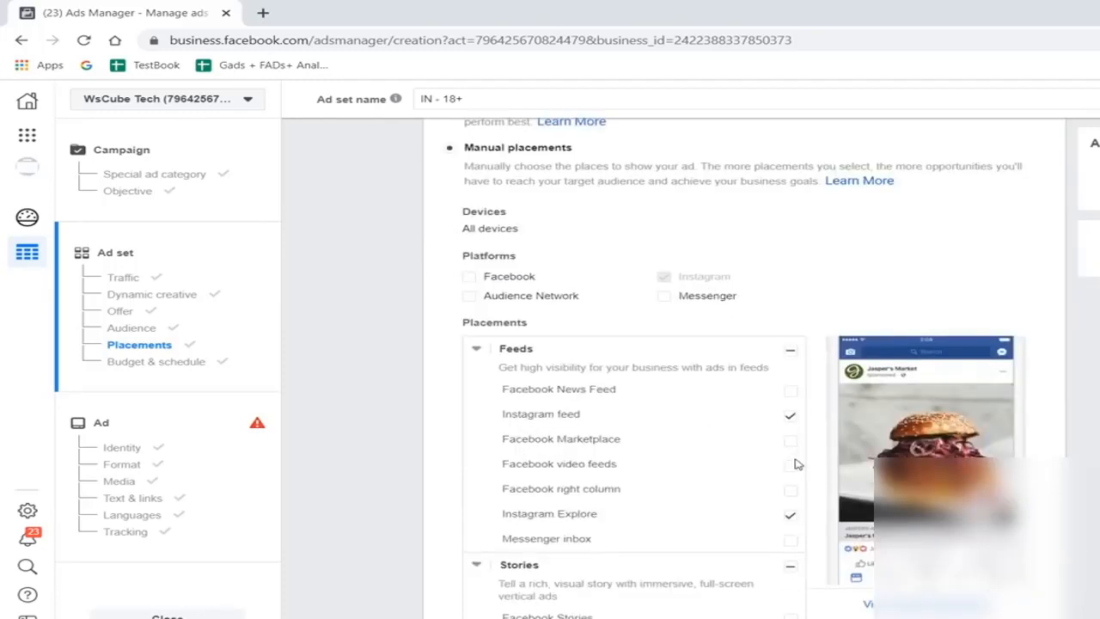
pyautogui.scroll(-1, 796, 464)
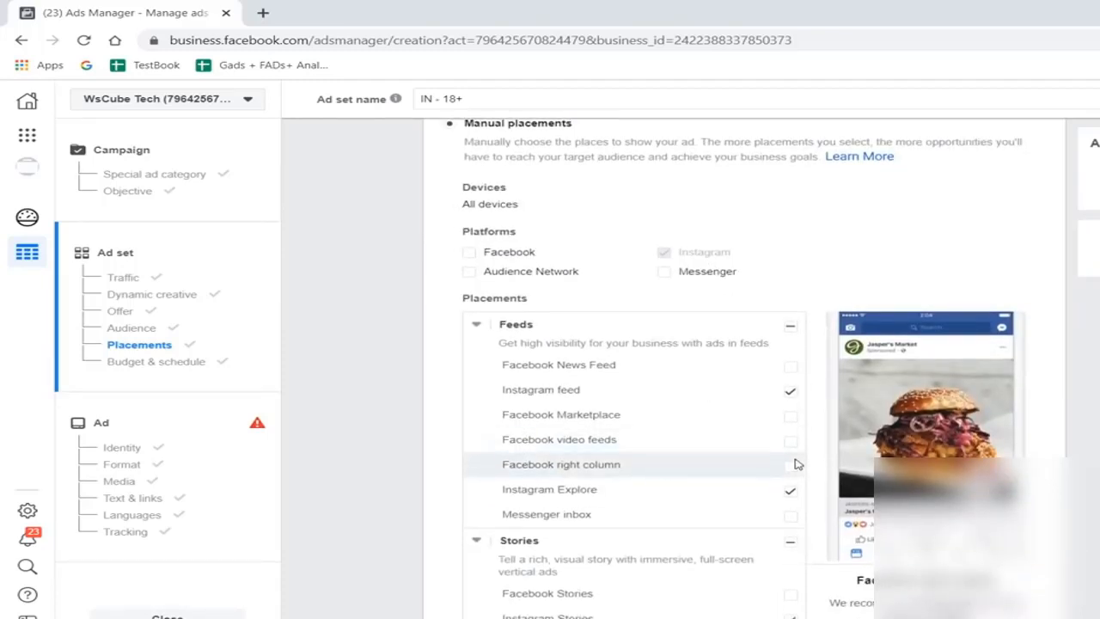
pyautogui.scroll(-2, 796, 464)
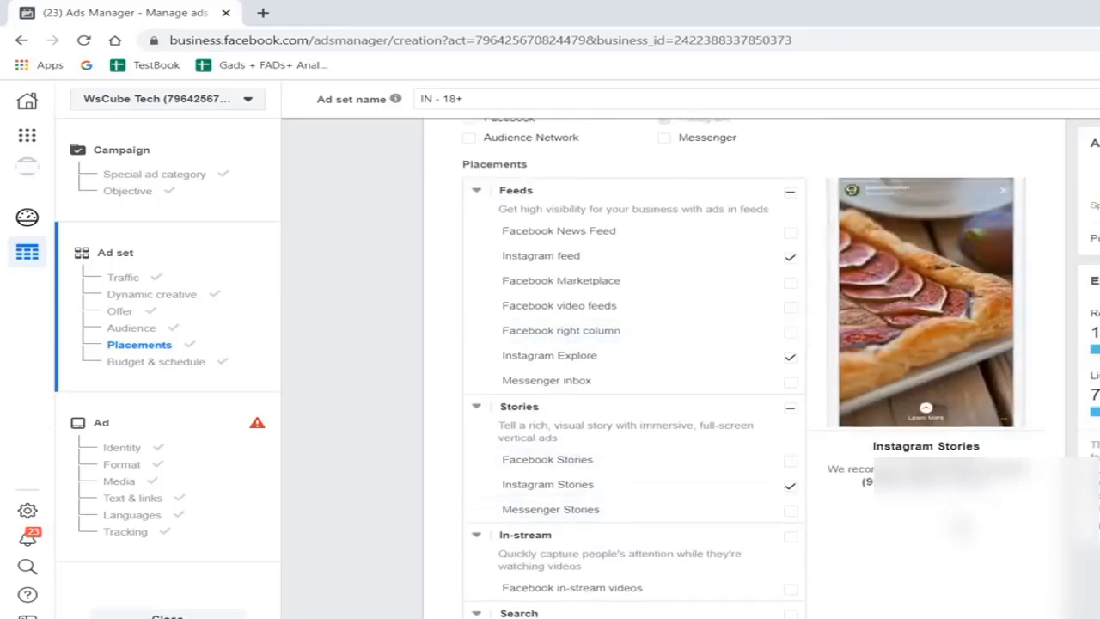
pyautogui.scroll(-3, 834, 230)
pyautogui.scroll(2, 834, 230)
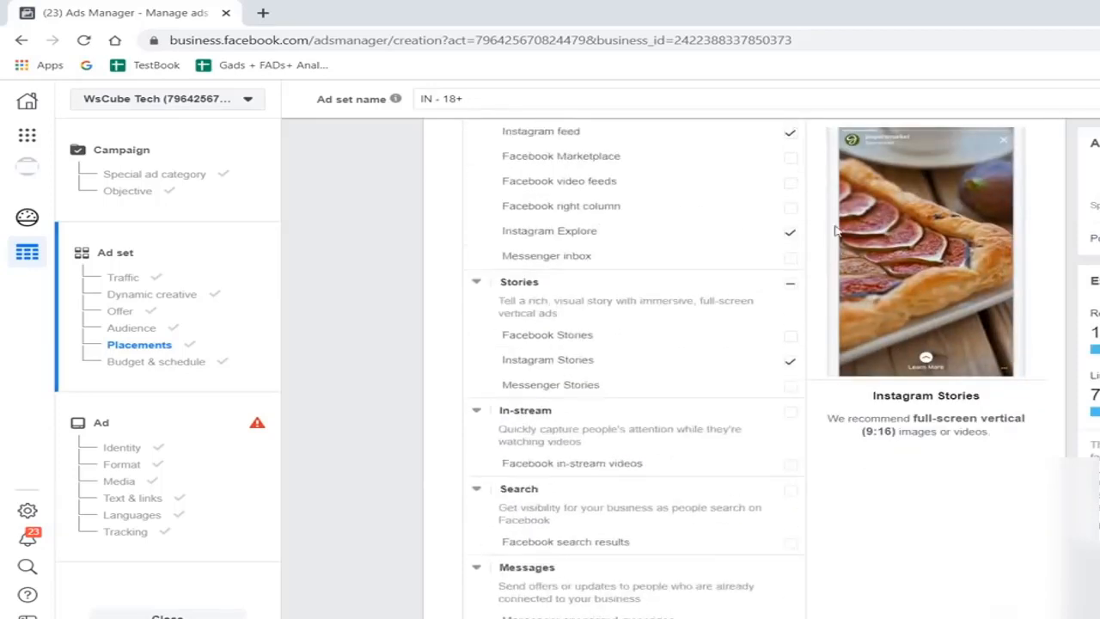
# - Remove Instagram Explore and Instagram feed from the placements, keeping only Instagram Stories
pyautogui.click(790, 232)
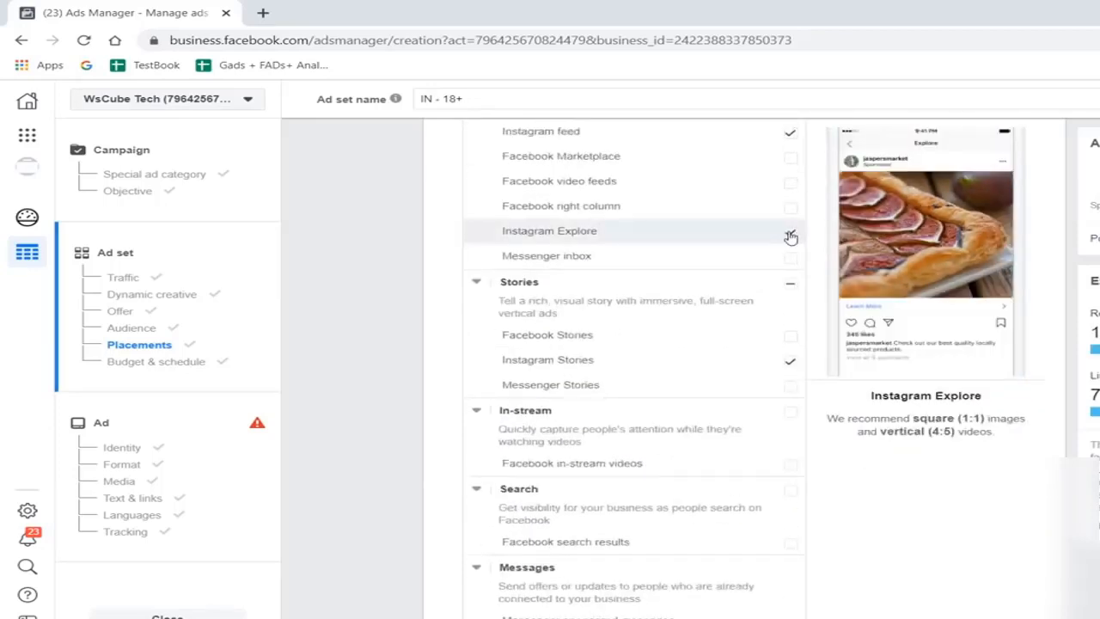
pyautogui.click(792, 138)
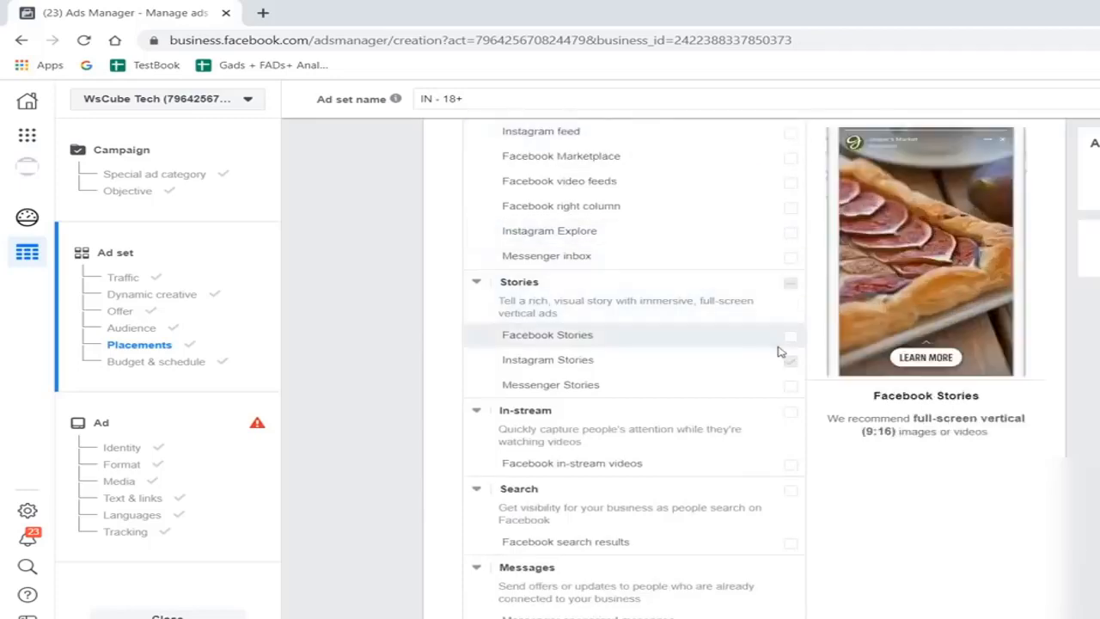
pyautogui.scroll(-7, 769, 488)
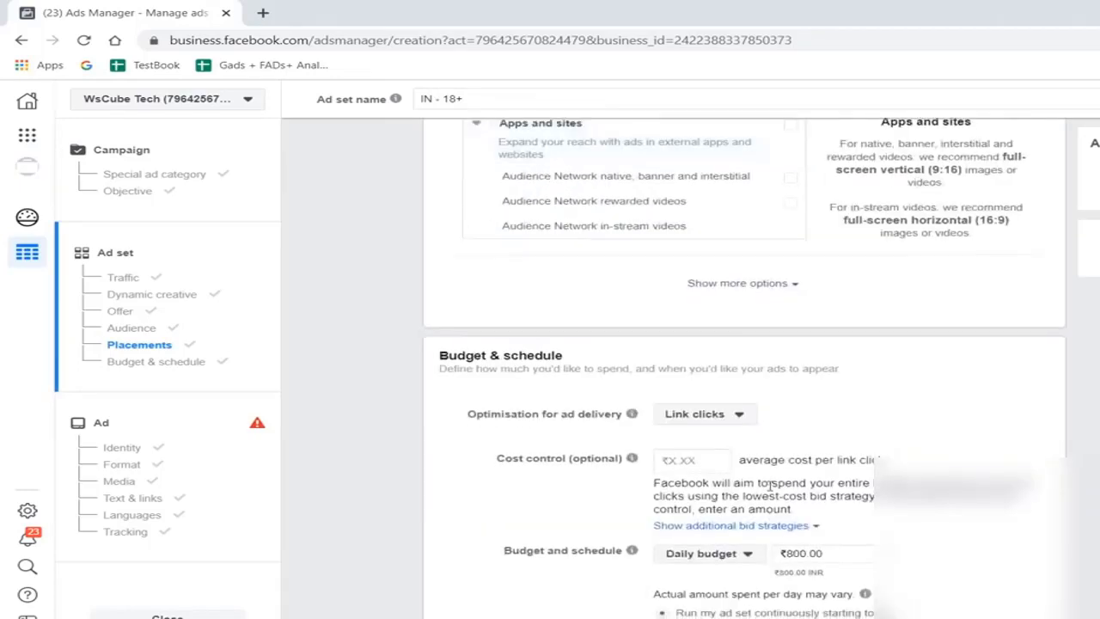
pyautogui.scroll(3, 565, 503)
# - Return to the ad level and look over its media, text and link fields, and Instagram Stories preview
pyautogui.click(232, 486)
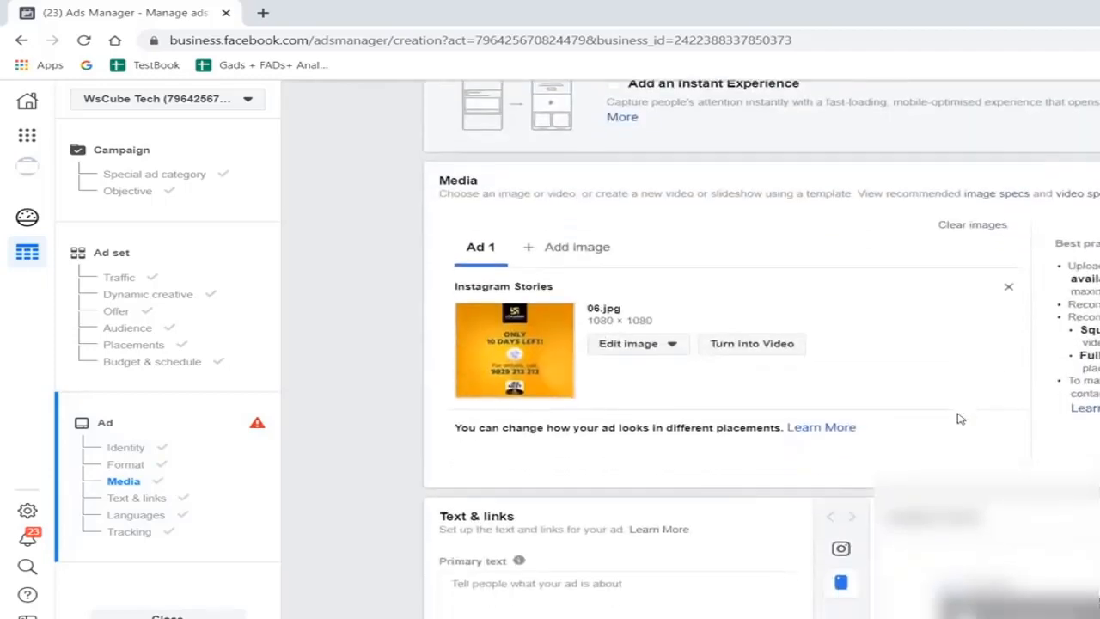
pyautogui.scroll(-1, 961, 419)
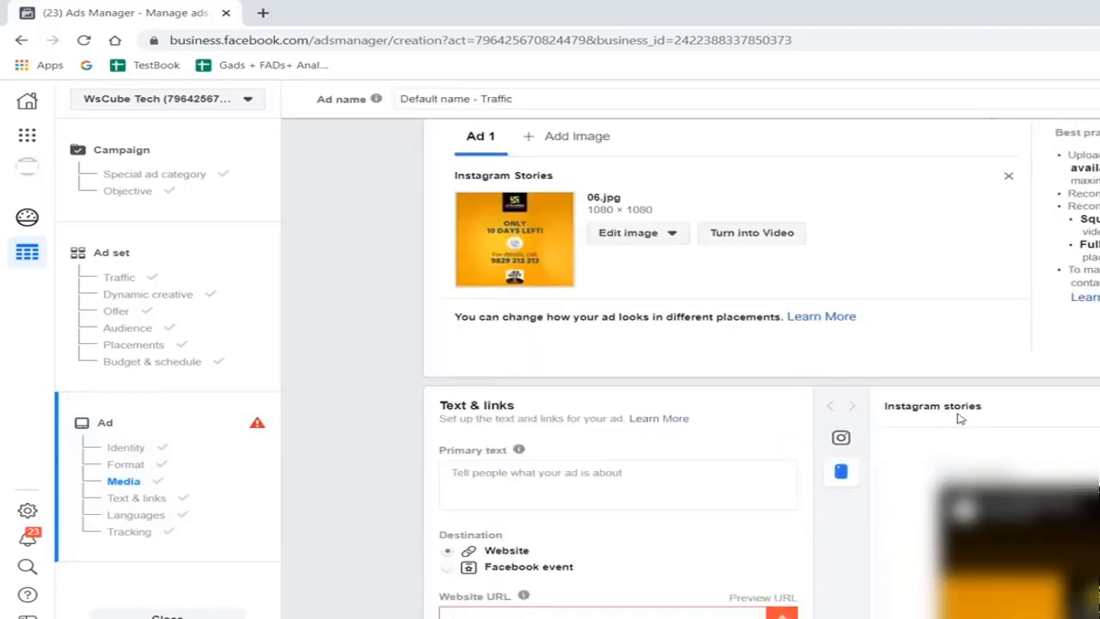
pyautogui.scroll(-1, 792, 516)
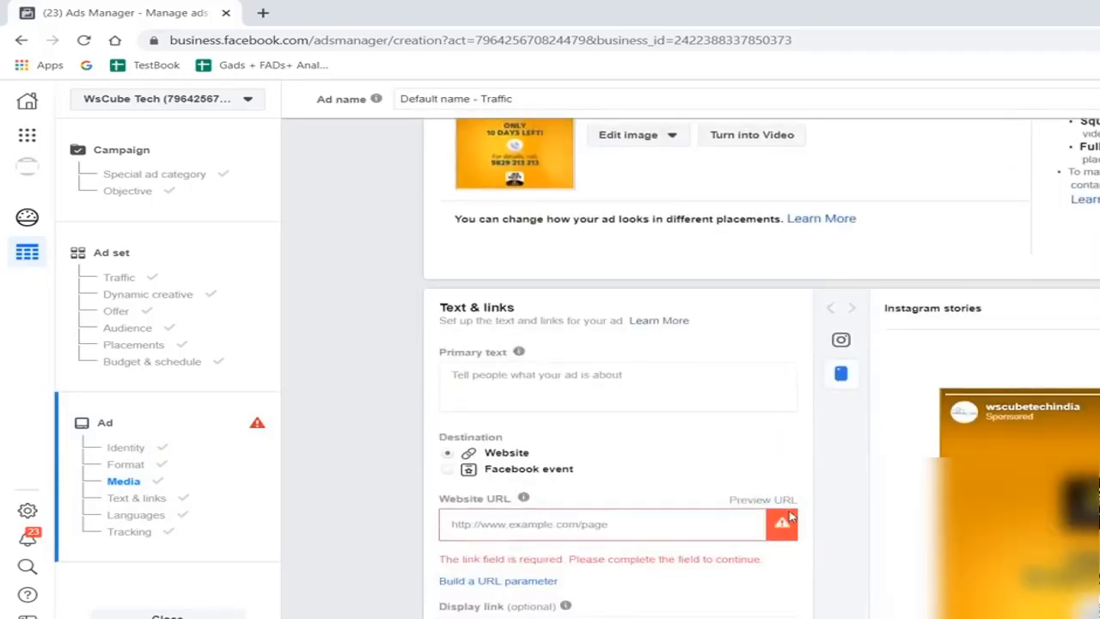
pyautogui.scroll(-1, 792, 517)
pyautogui.scroll(-1, 792, 517)
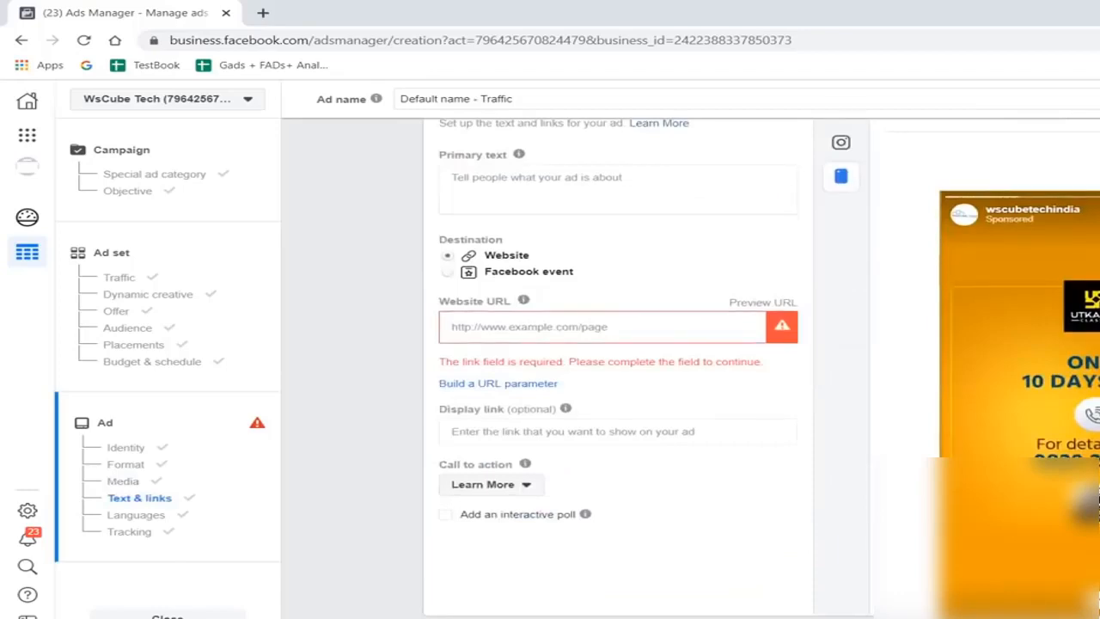
pyautogui.scroll(-1, 1023, 361)
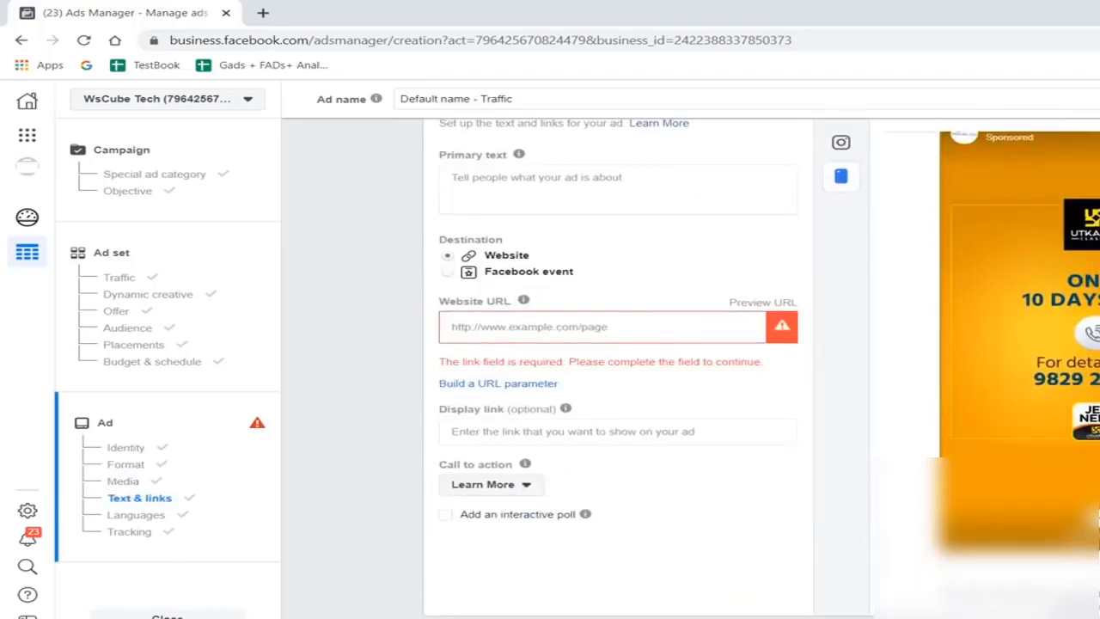
# - Set the ad's call to action to No button and dismiss the notice below it
pyautogui.click(513, 486)
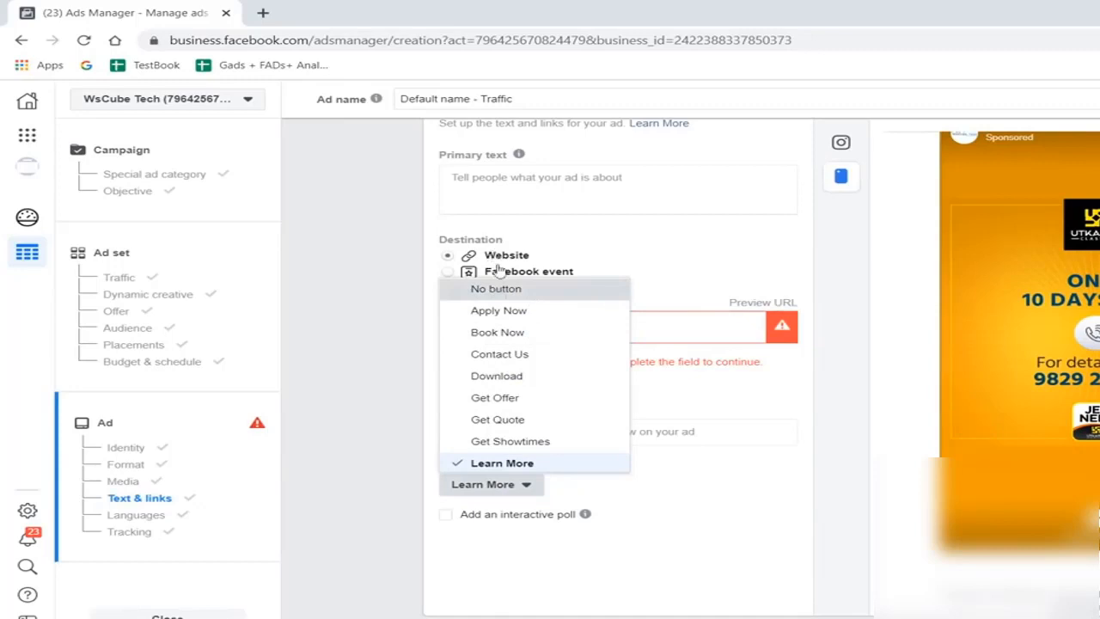
pyautogui.click(515, 291)
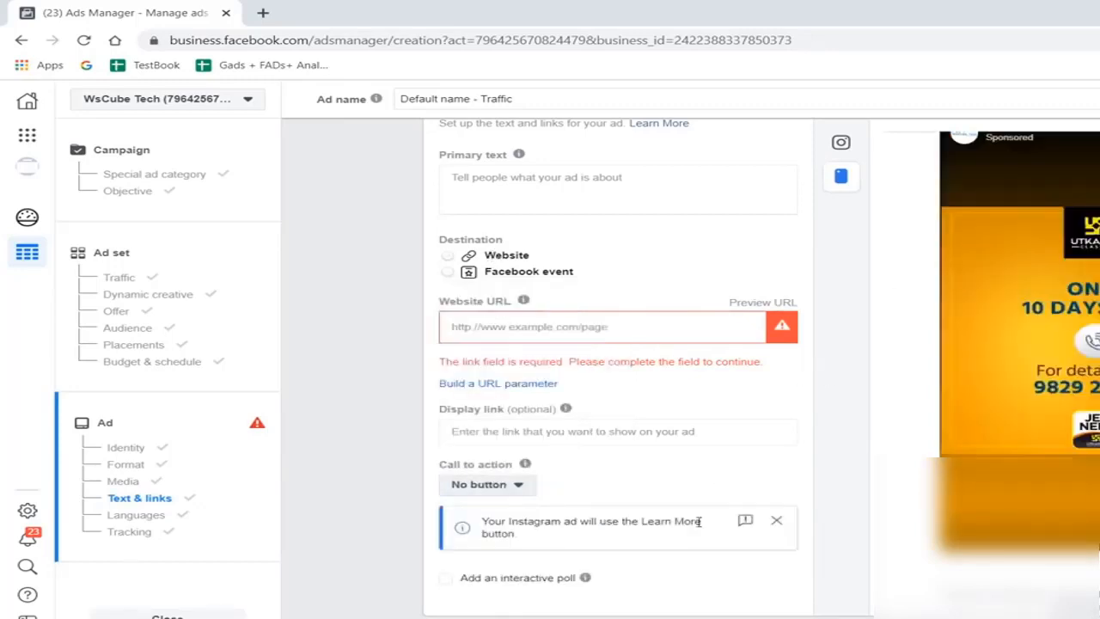
pyautogui.click(777, 522)
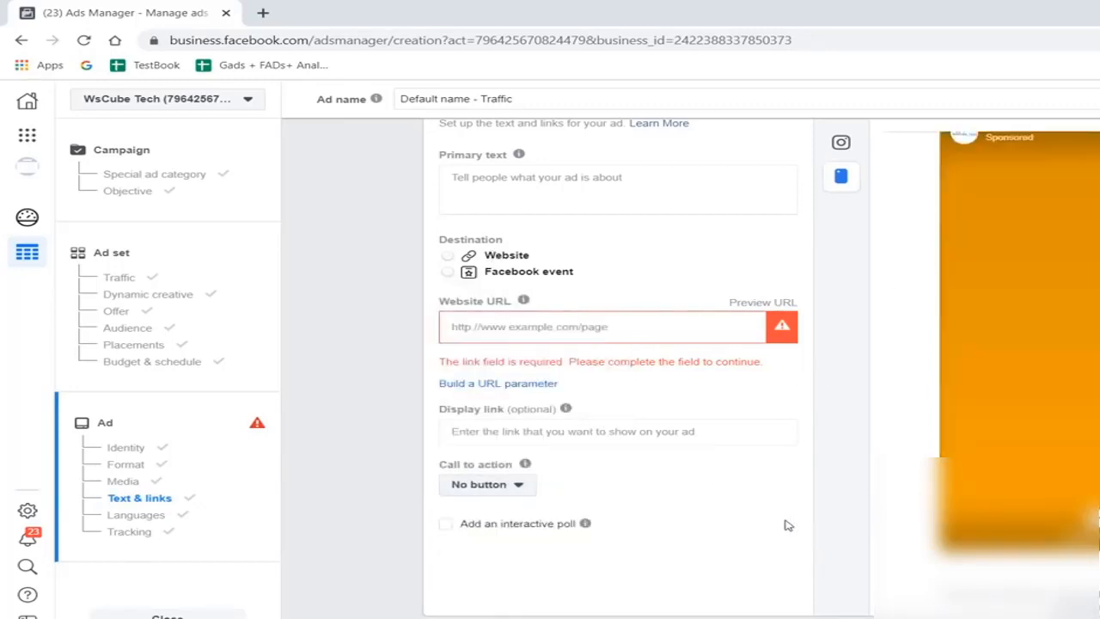
# - Change the ad's call to action to Send WhatsApp Message
pyautogui.click(496, 486)
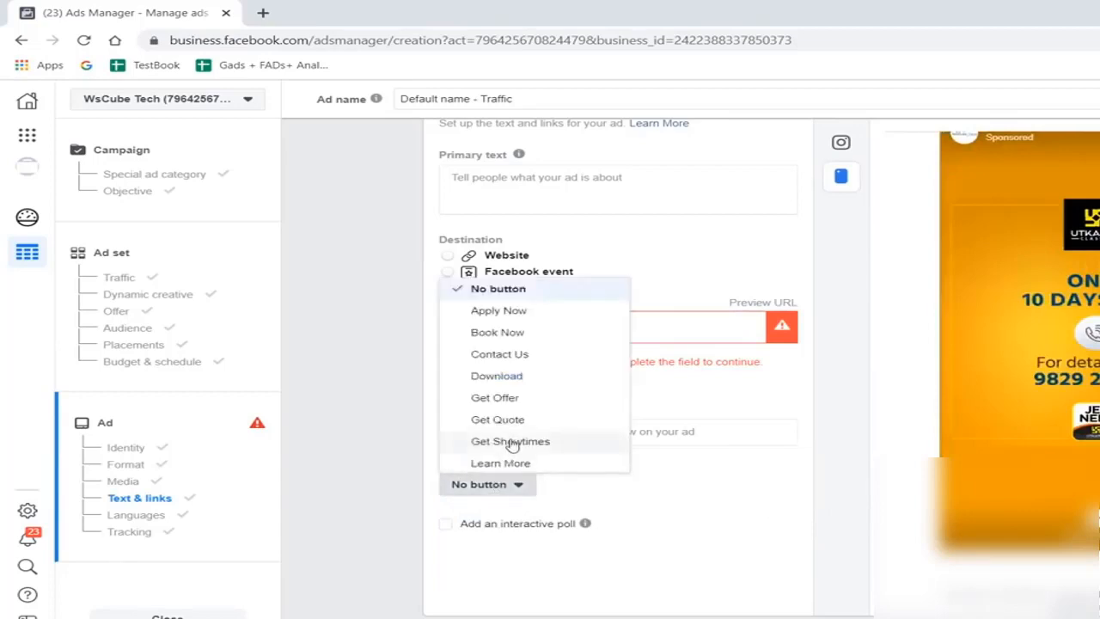
pyautogui.scroll(-3, 522, 402)
pyautogui.scroll(-2, 516, 456)
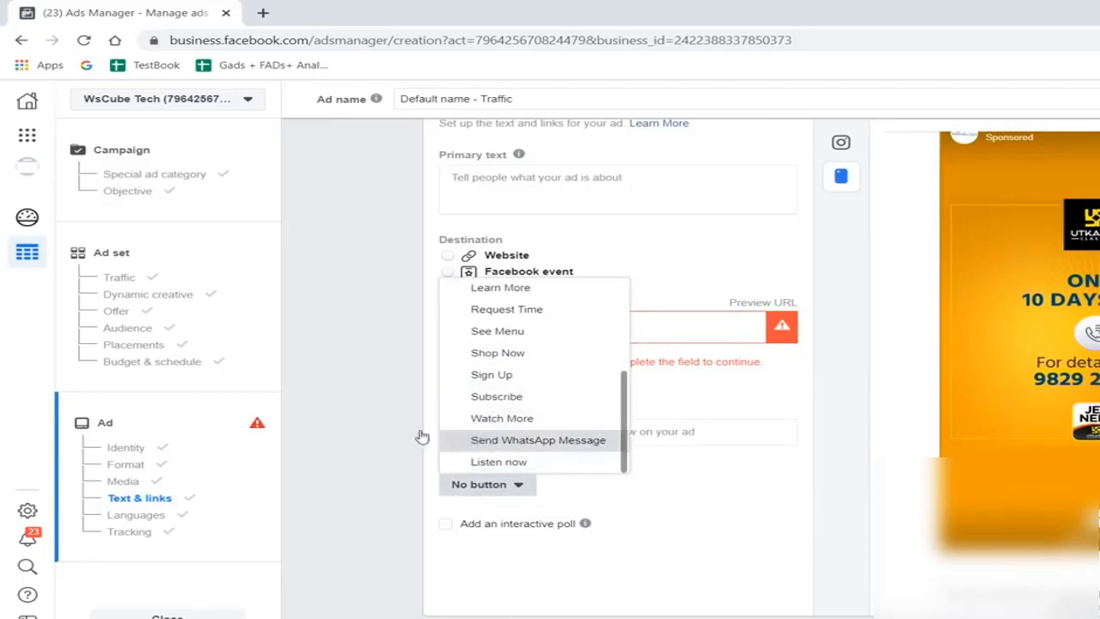
pyautogui.click(521, 441)
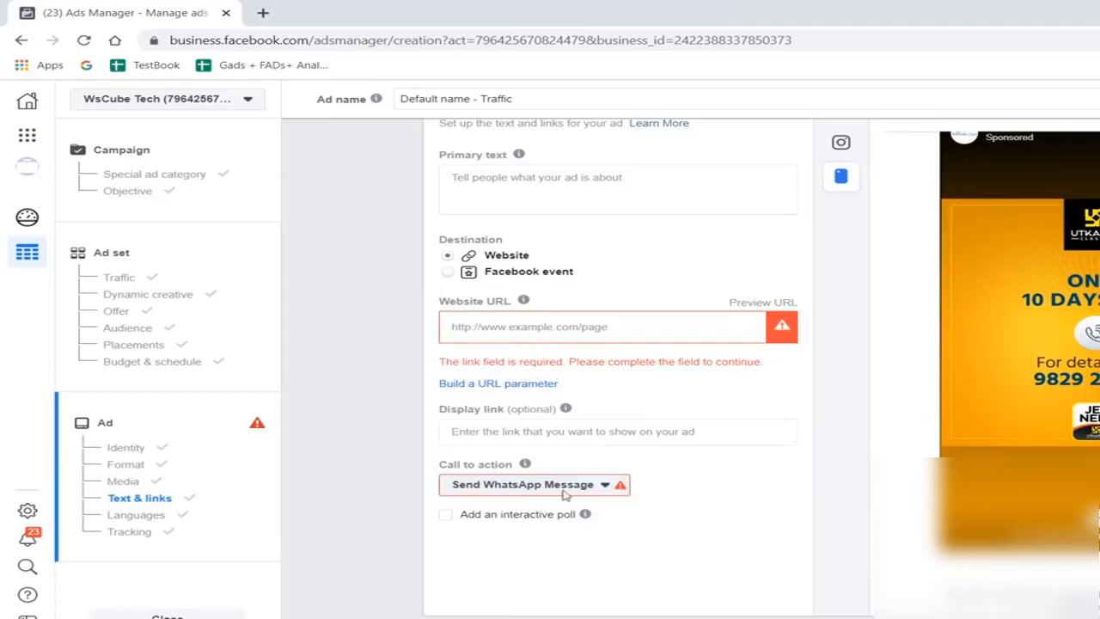
# - Set the call to action to Apply Now and place the cursor in the Website URL field
pyautogui.click(536, 483)
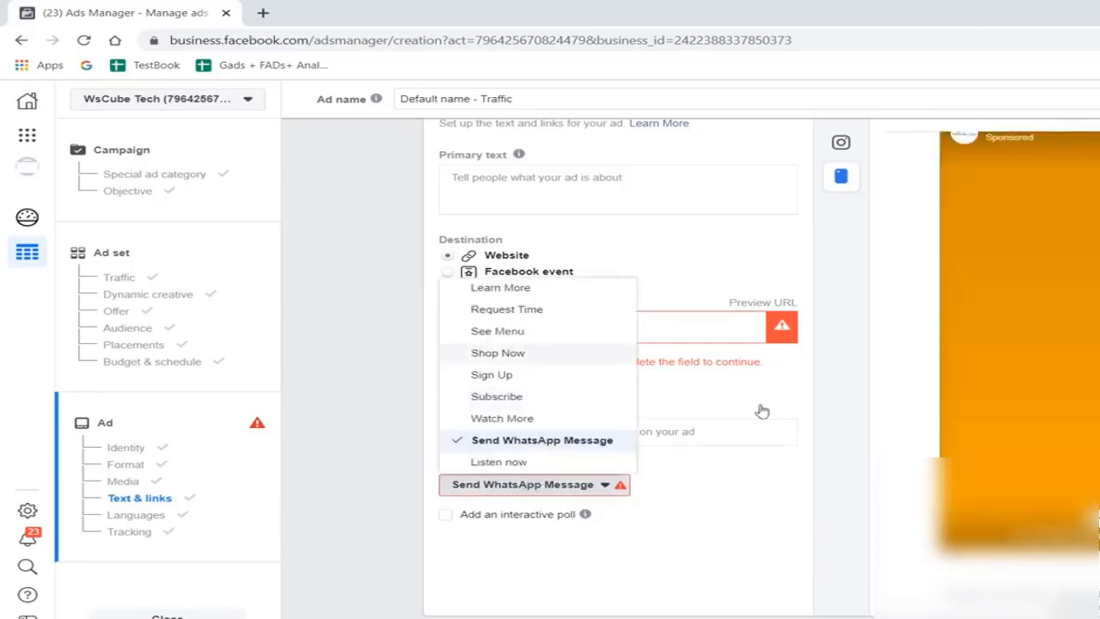
pyautogui.scroll(2, 550, 409)
pyautogui.scroll(4, 541, 400)
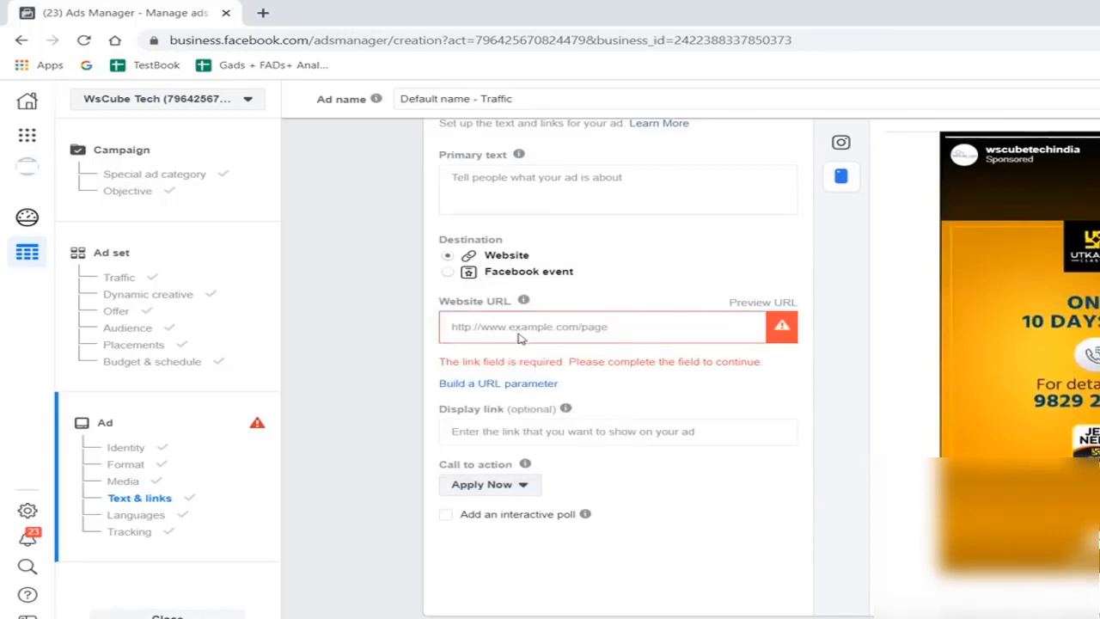
pyautogui.click(518, 337)
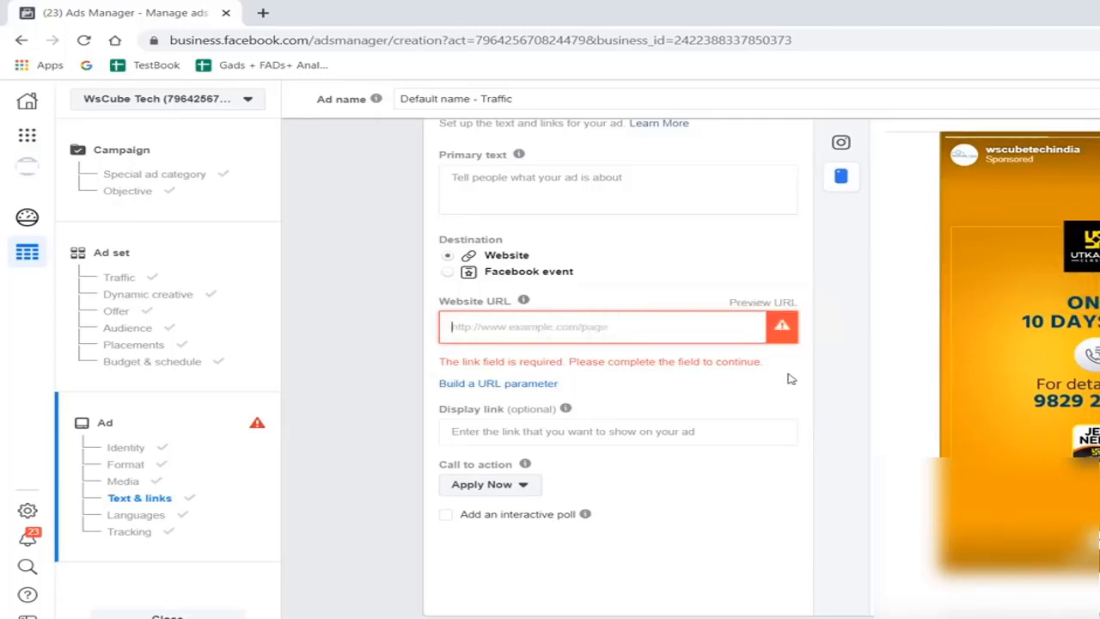
# - Crop the Instagram Stories image 06.jpg to the Vertical 9:16 format and apply it to the ad
pyautogui.scroll(1, 559, 320)
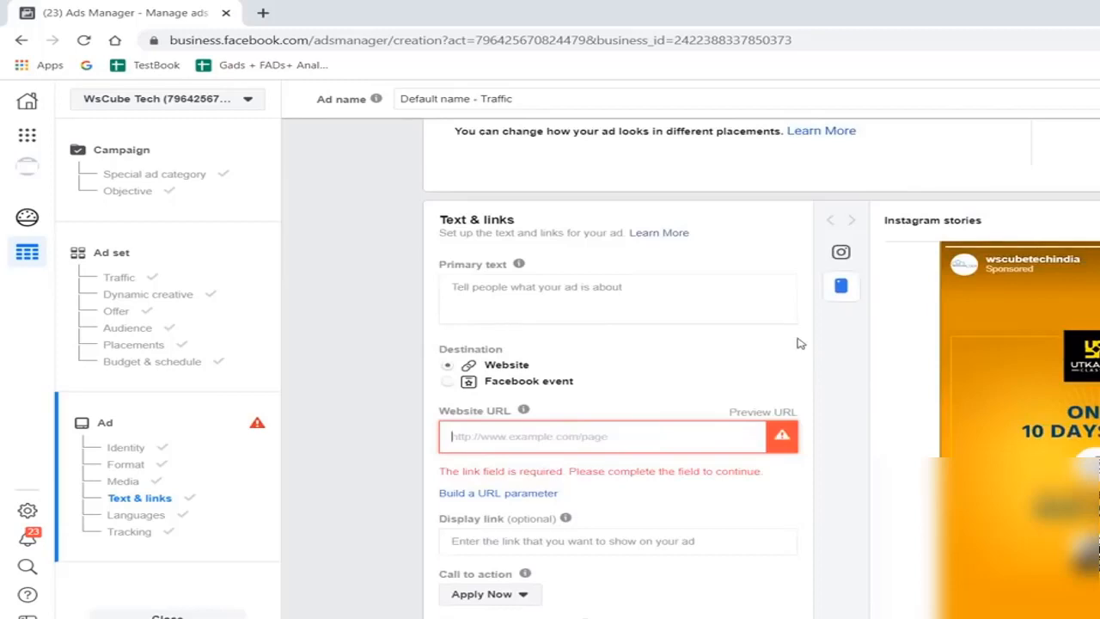
pyautogui.scroll(1, 636, 315)
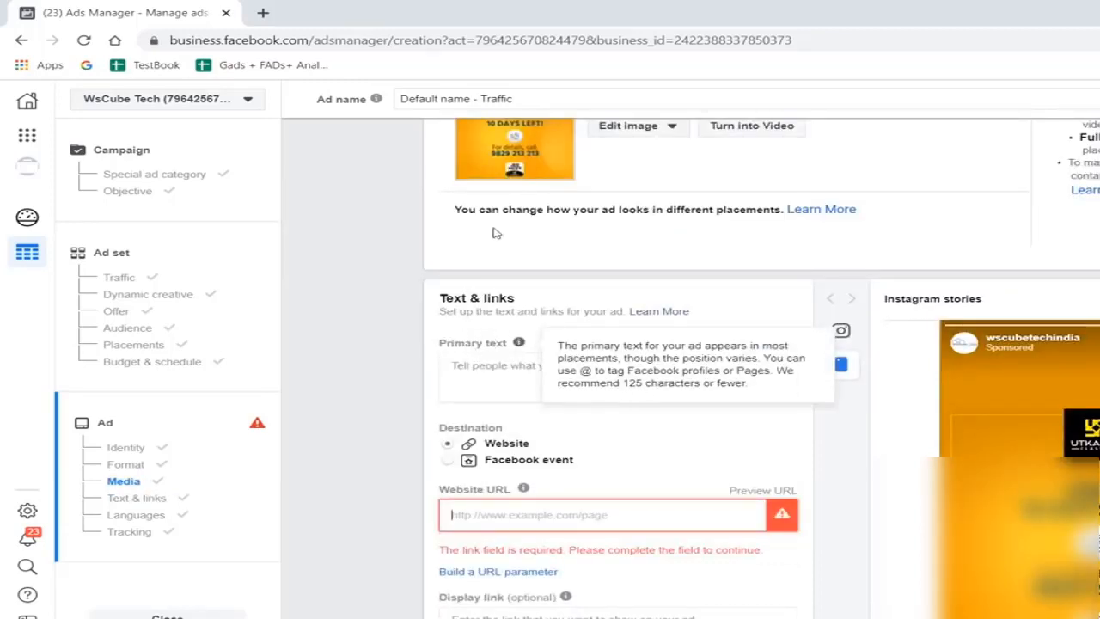
pyautogui.scroll(2, 550, 230)
pyautogui.click(683, 240)
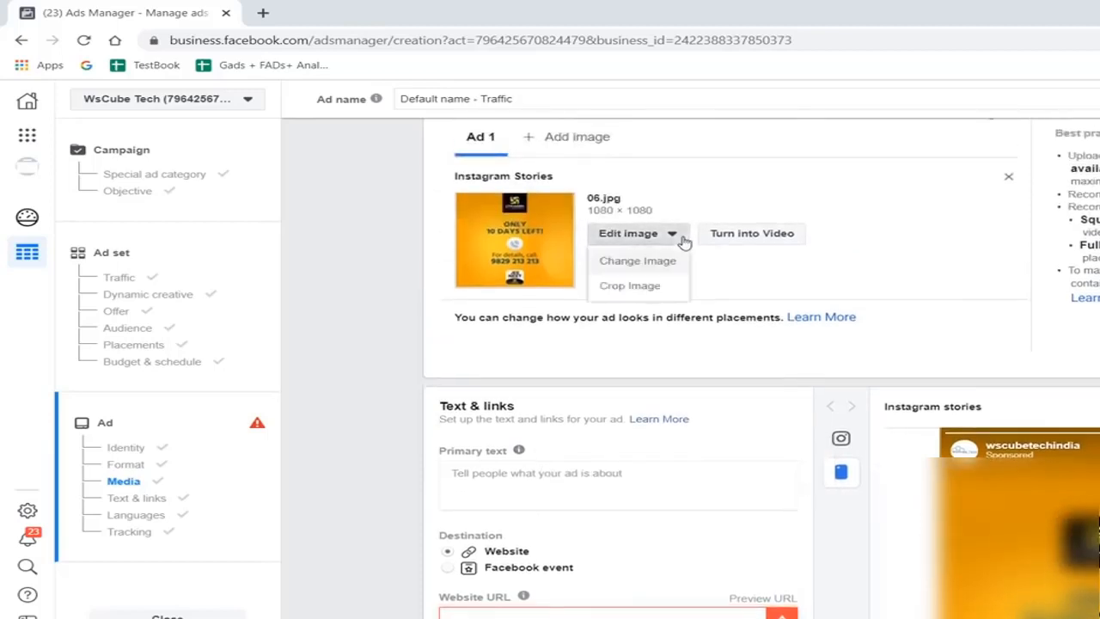
pyautogui.click(630, 286)
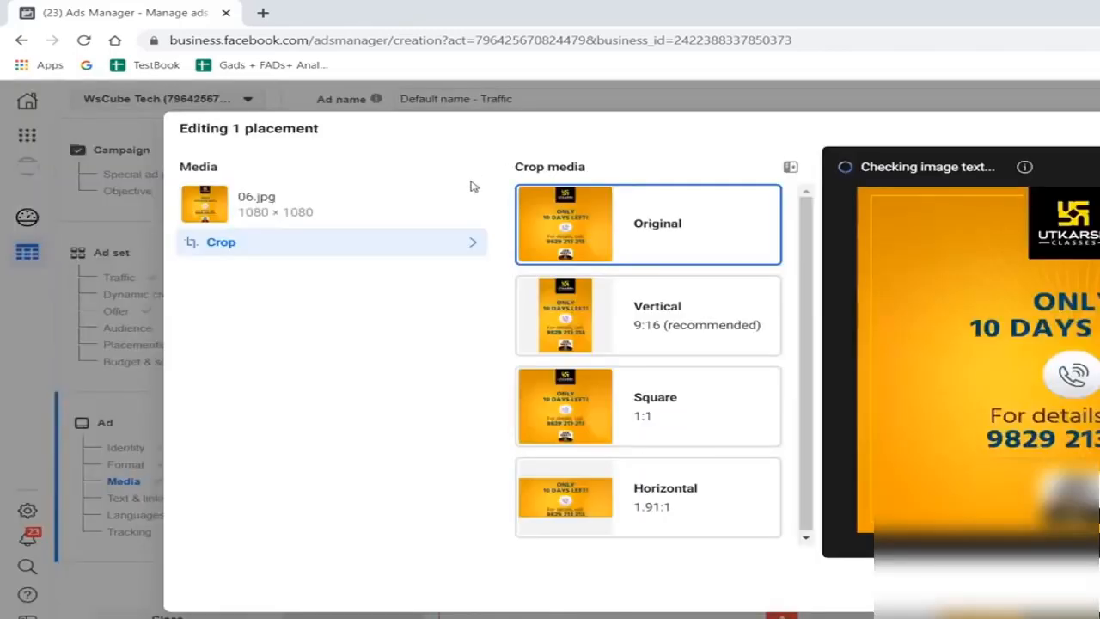
pyautogui.click(644, 312)
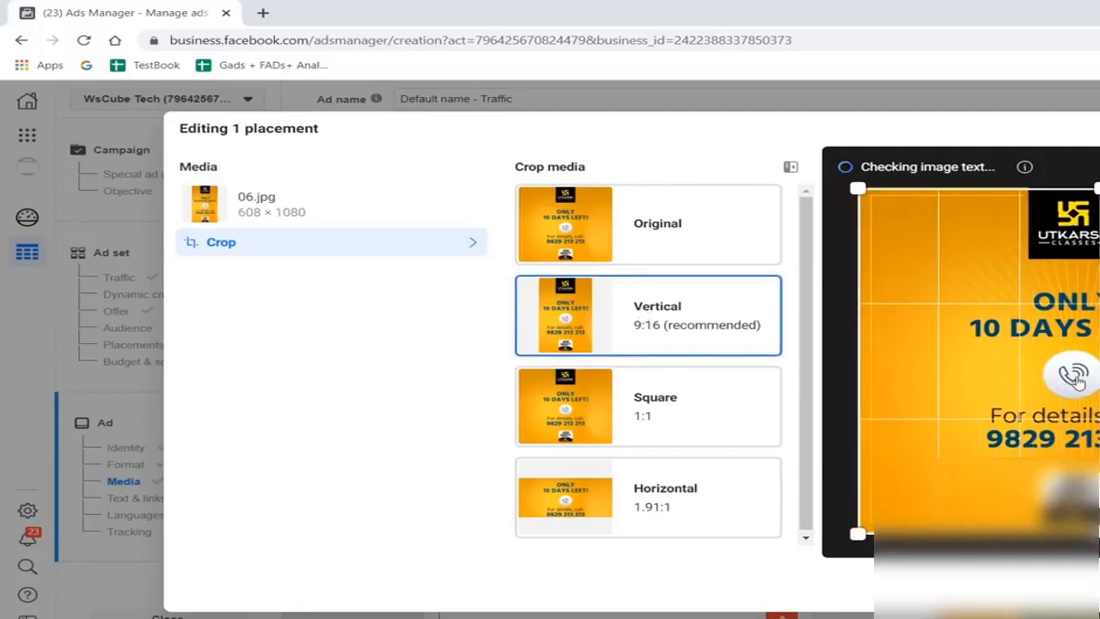
pyautogui.moveTo(1070, 380); pyautogui.dragTo(1067, 381)
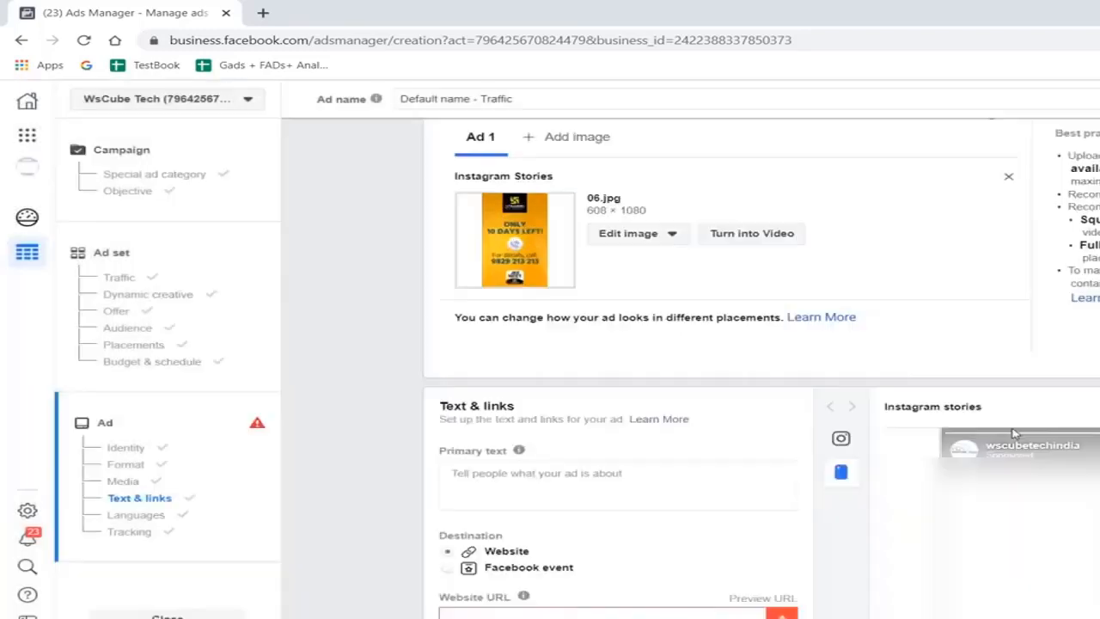
pyautogui.scroll(-3, 884, 362)
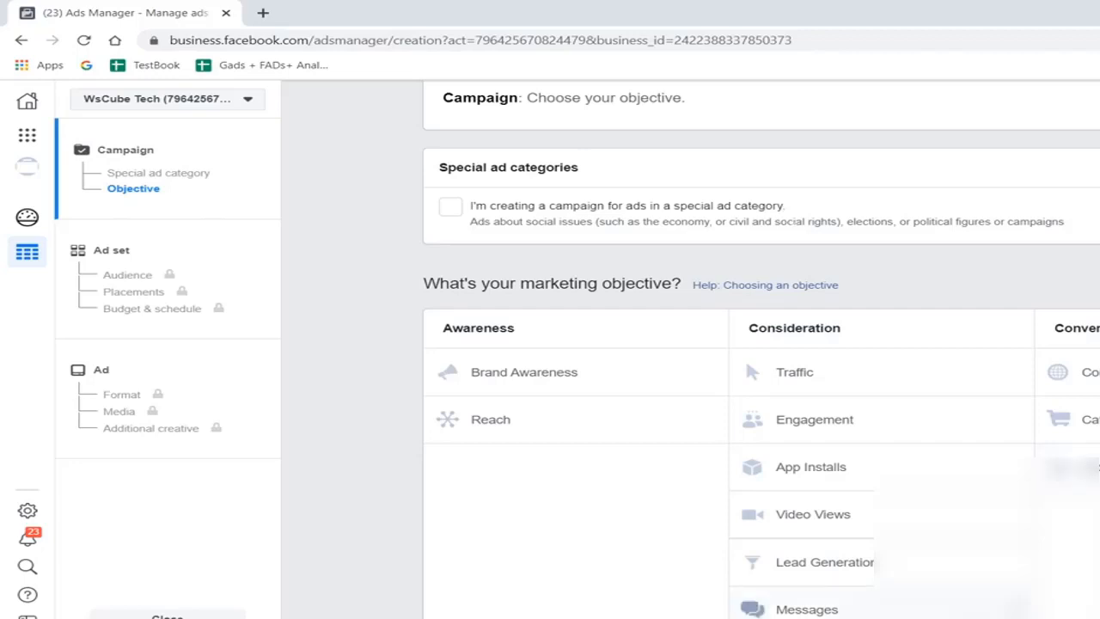
# - Switch to Notepad and replace the whole note with the heading "Concept :"
pyautogui.hotkey('alt', 'Tab')
pyautogui.hotkey('ctrl', 'a')
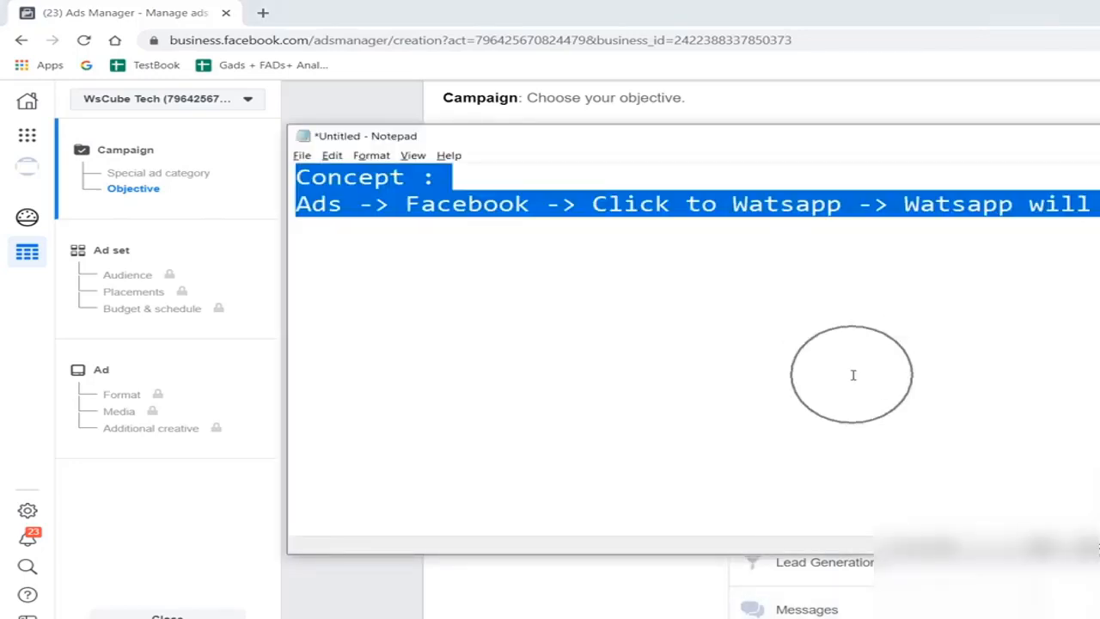
pyautogui.write('Concet')
pyautogui.press('BackSpace')
pyautogui.write('pt :')
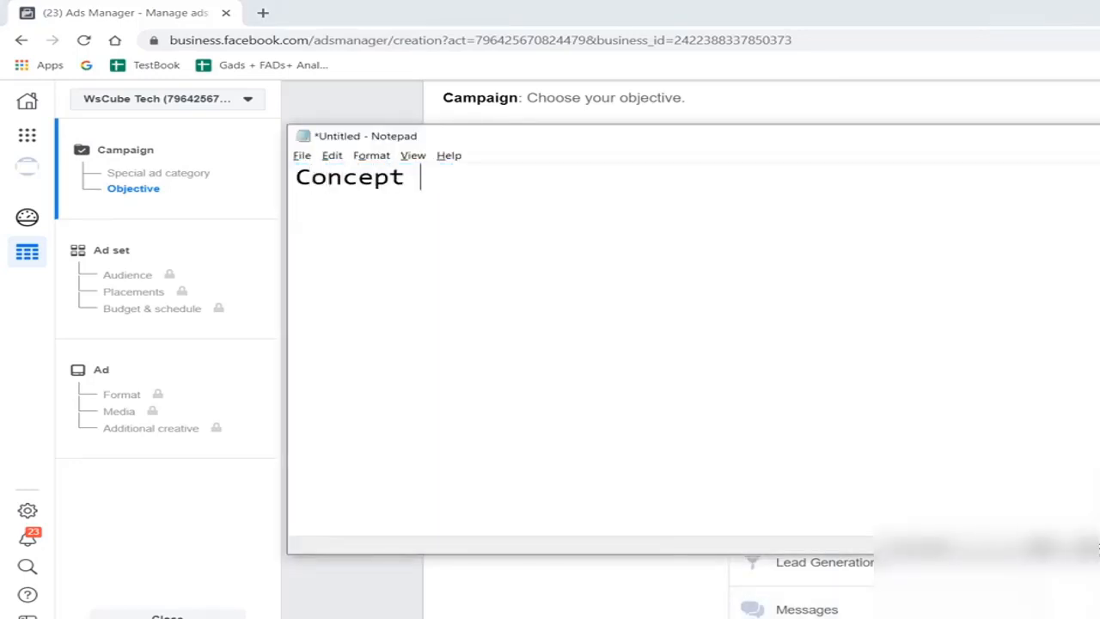
# - Add two empty numbered items, "1 -" and "2 -", below the heading with blank lines between them
pyautogui.press('Return')
pyautogui.press('Return')
pyautogui.write('1')
pyautogui.press('Return')
pyautogui.write('2')
pyautogui.press('Up')
pyautogui.write('-')
pyautogui.press('Down')
pyautogui.press('Left')
pyautogui.press('Return')
pyautogui.press('Right')
pyautogui.write('-')
pyautogui.press('Up')
pyautogui.press('Up')
pyautogui.press('Up')
pyautogui.press('Down')
pyautogui.press('Right')
pyautogui.press('Right')
pyautogui.press('Right')
pyautogui.press('Right')
# - Fill in item 1 of the Notepad note with "Ad -> Click to message"
pyautogui.write('Ad b')
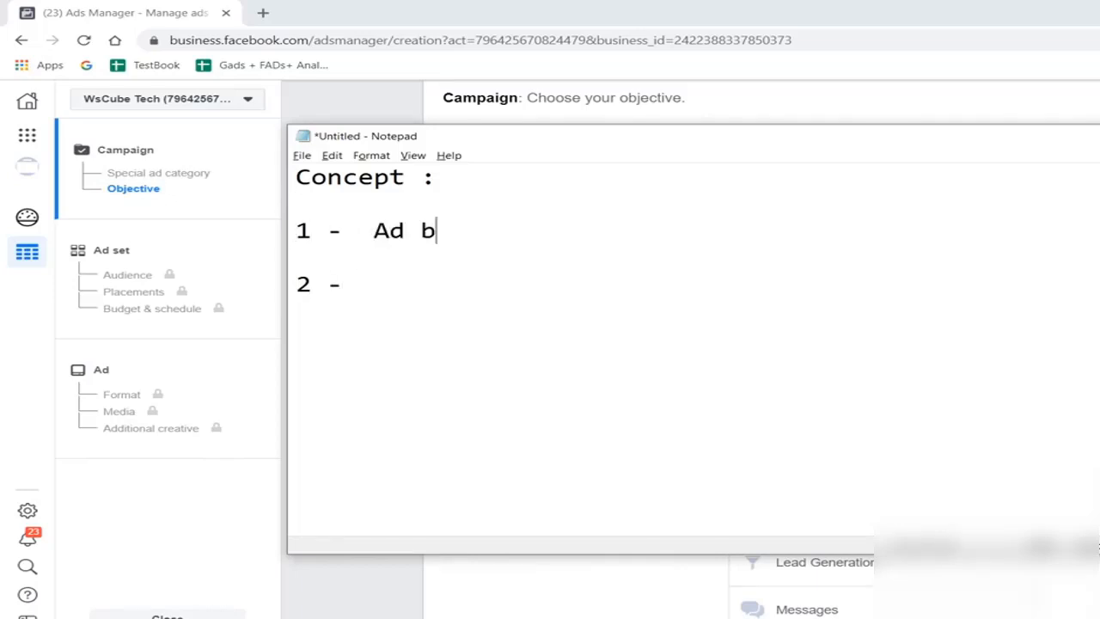
pyautogui.press('BackSpace')
pyautogui.press('BackSpace')
pyautogui.write('-> Click to ')
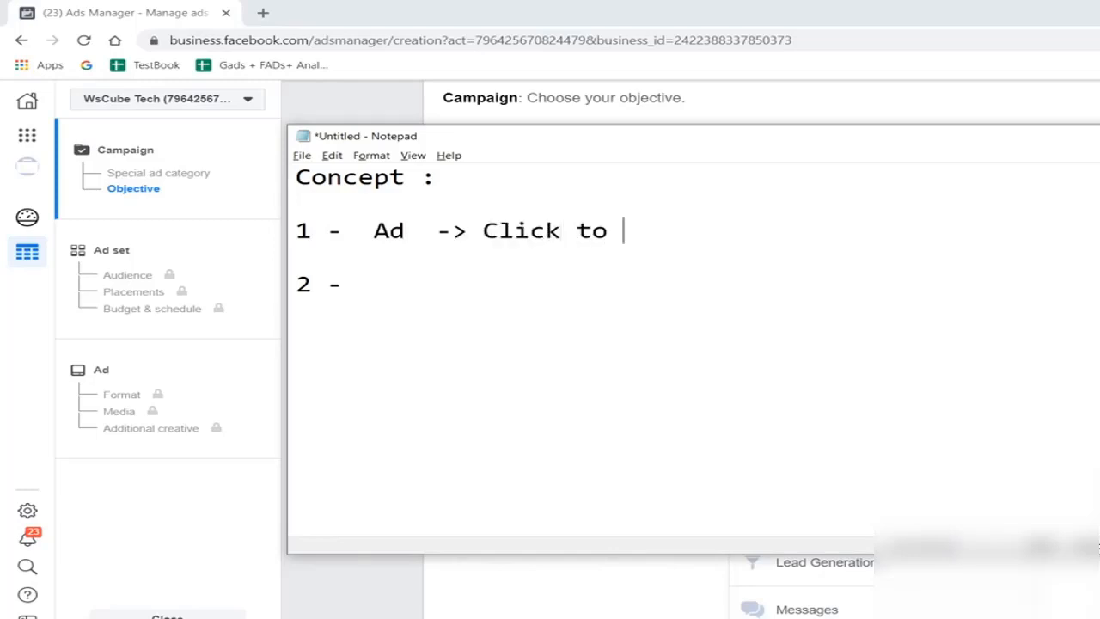
pyautogui.write('message ')
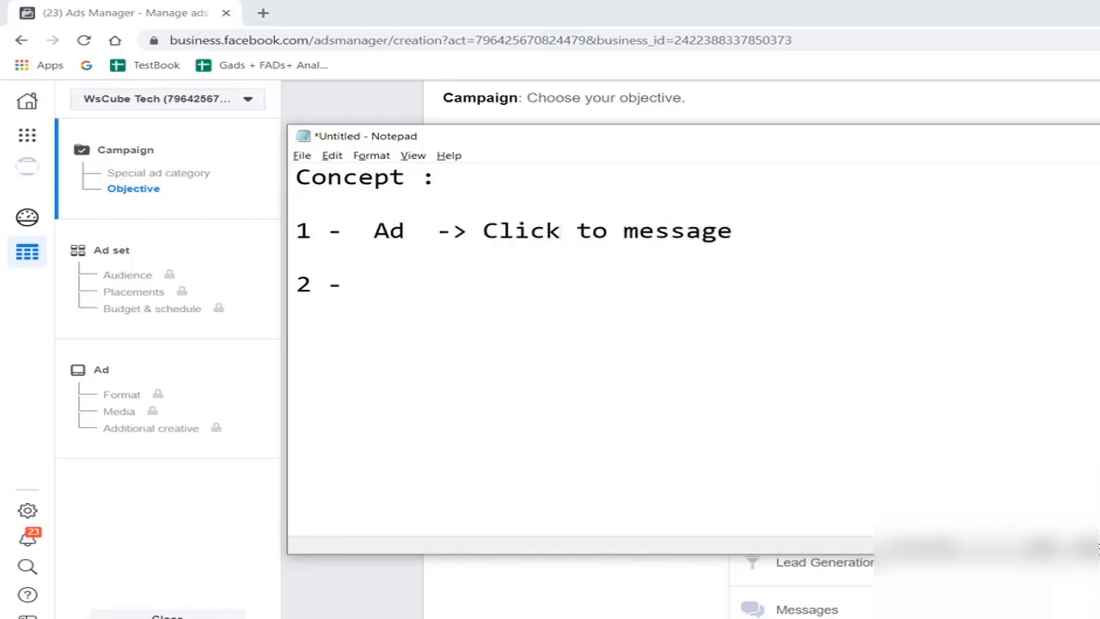
pyautogui.write('-> ')
pyautogui.write('MEssen')
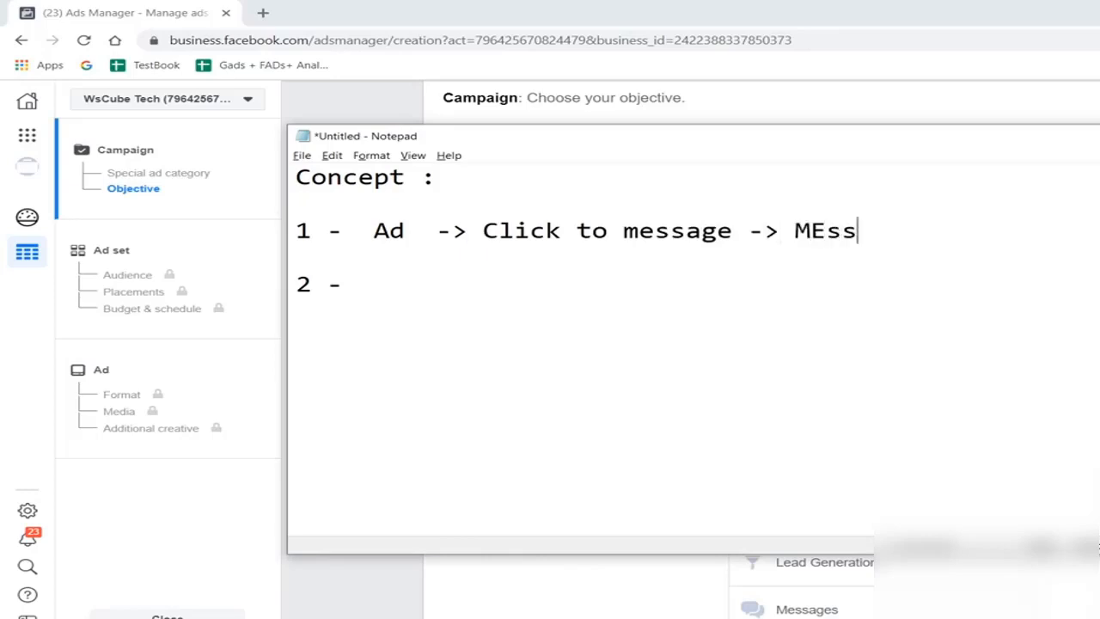
# - Extend item 1 of the note with "-> Messenger ->" followed by a question stage
pyautogui.press('BackSpace')
pyautogui.press('BackSpace')
pyautogui.press('BackSpace')
pyautogui.press('BackSpace')
pyautogui.press('BackSpace')
pyautogui.write('essenger ')
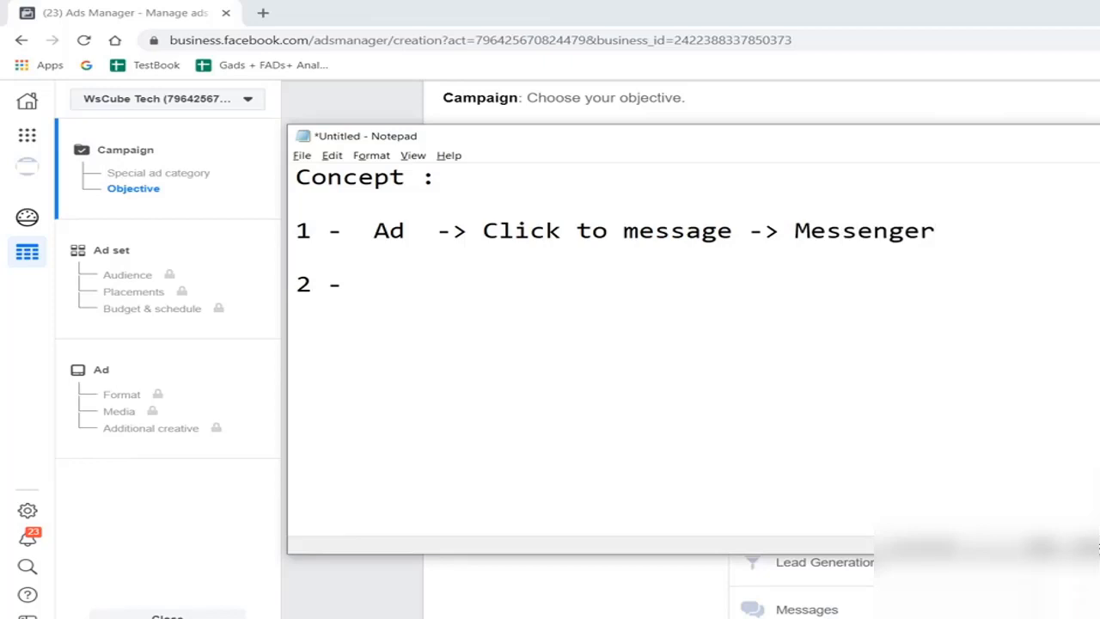
pyautogui.write('-> QUestio')
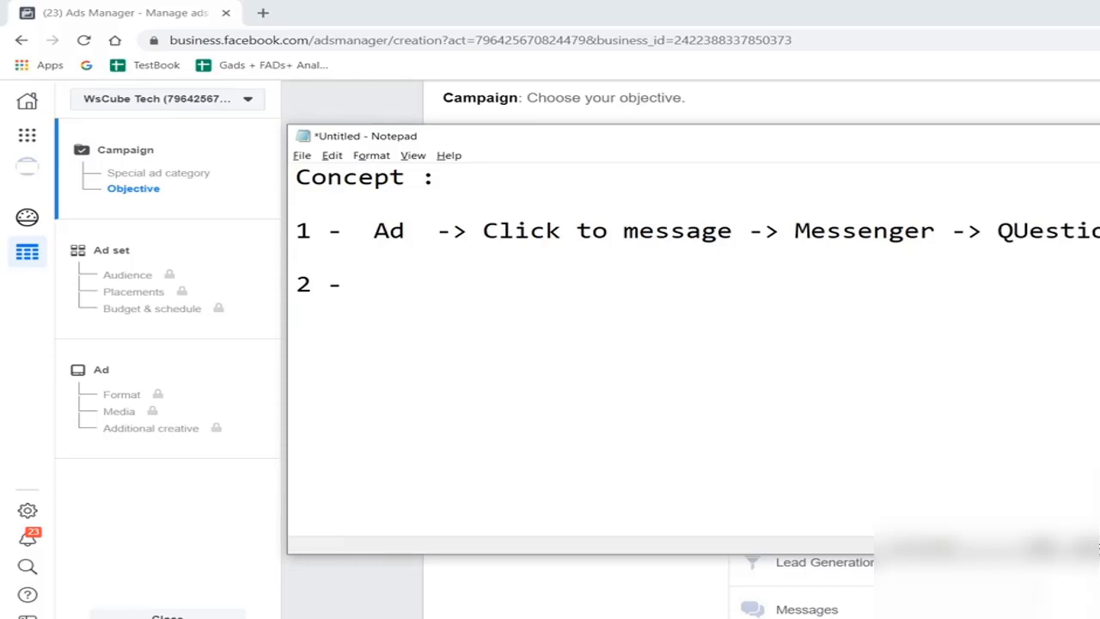
# - Fill in item 2 of the note with "Sponsored Ads ->"
pyautogui.press('Down')
pyautogui.press('Down')
pyautogui.press('Right')
pyautogui.press('Right')
pyautogui.press('Right')
pyautogui.press('Right')
pyautogui.write('Spons')
pyautogui.press('BackSpace')
pyautogui.write('nso')
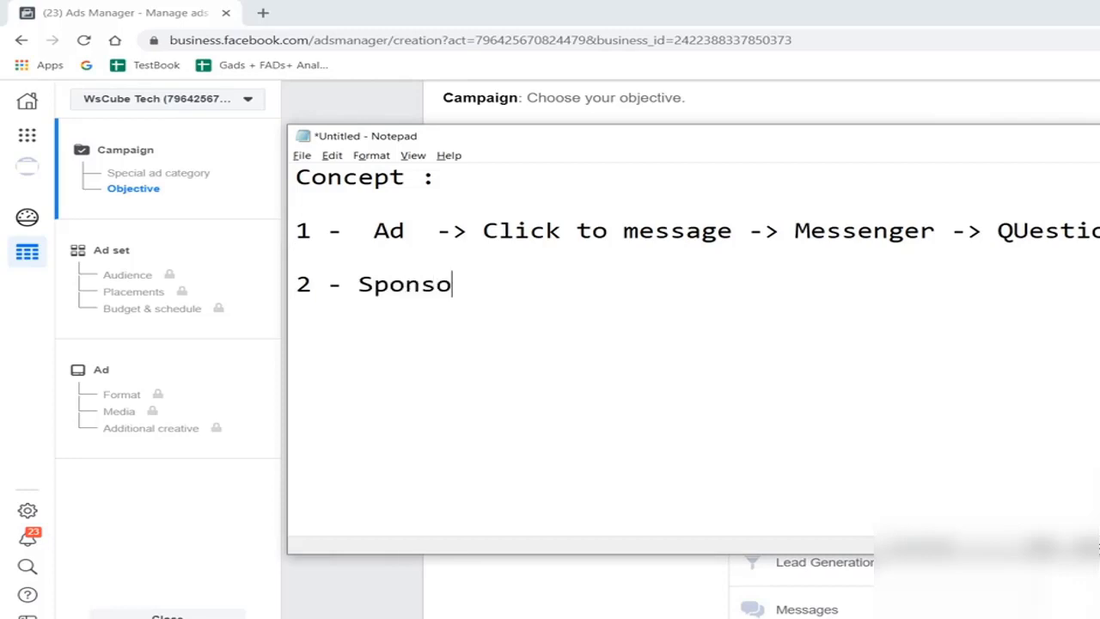
pyautogui.write('red Ads -')
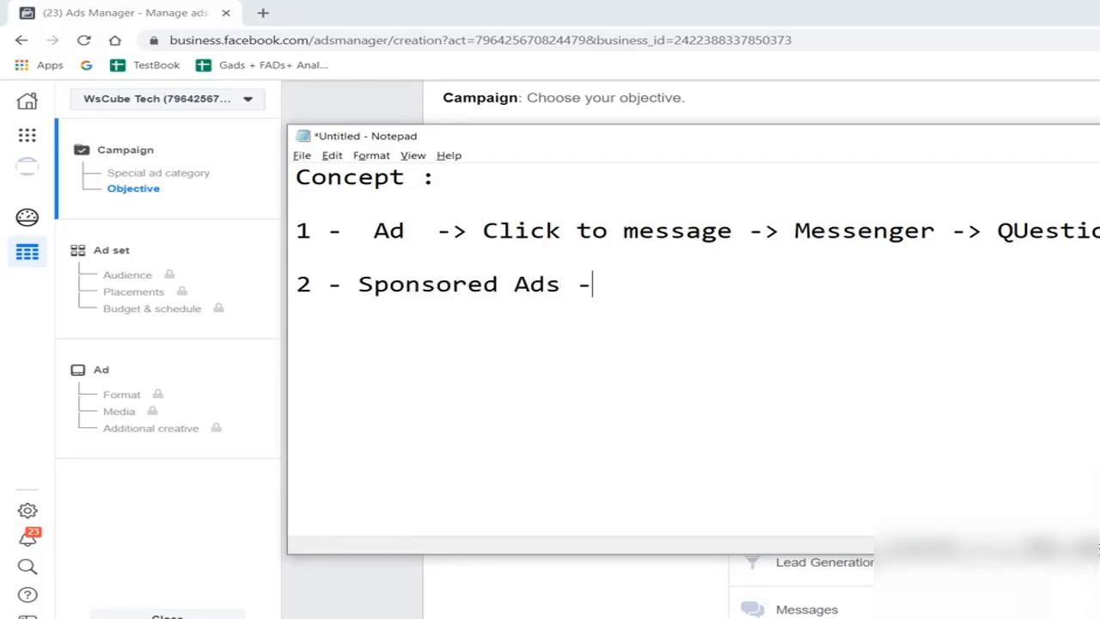
pyautogui.write('>')
# - Switch back to Ads Manager and continue the new campaign with the Messages objective
pyautogui.click(455, 605)
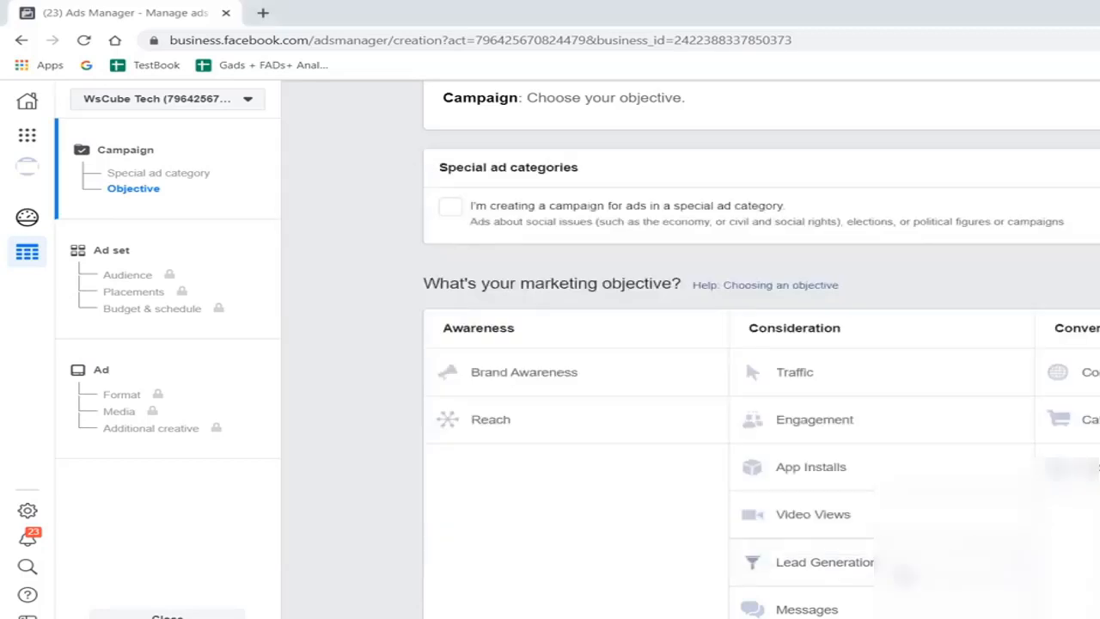
pyautogui.click(793, 608)
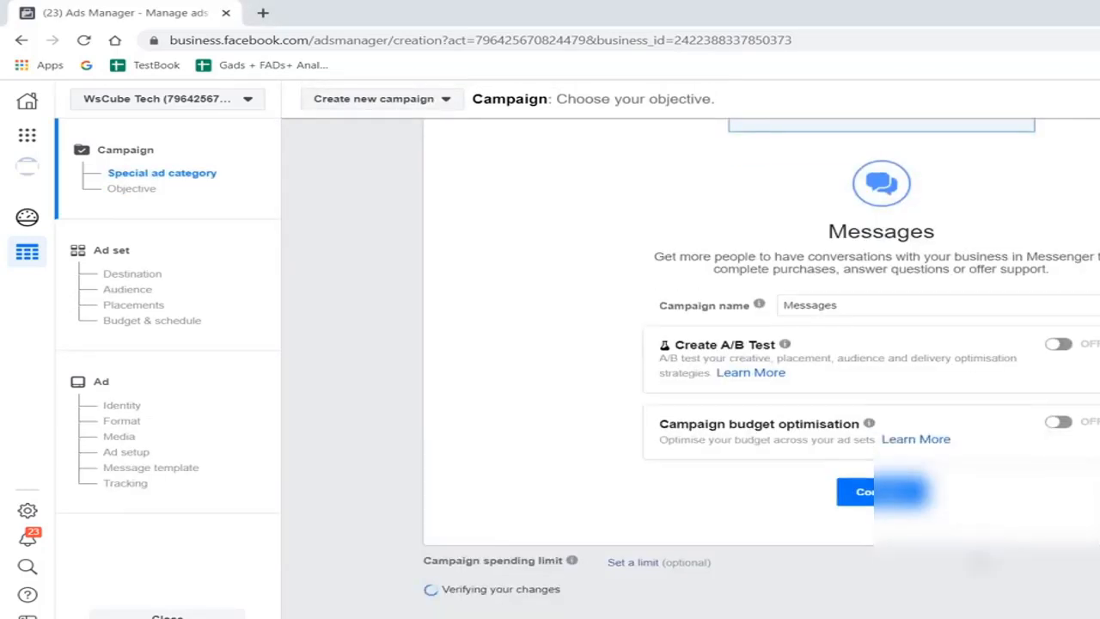
pyautogui.click(886, 504)
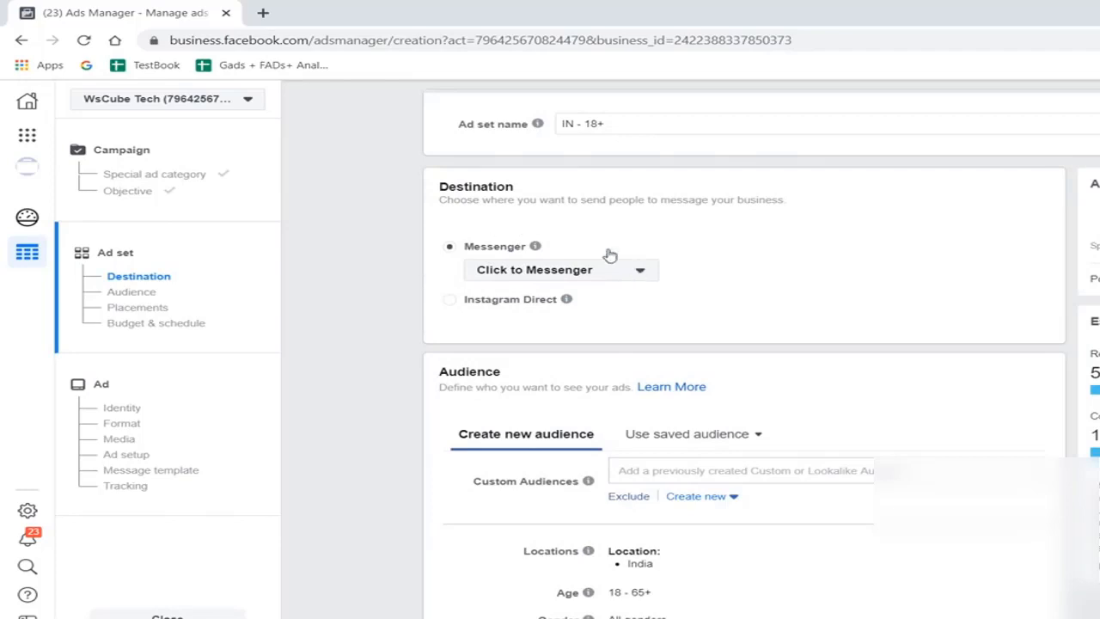
# - Keep Click to Messenger as the ad set's destination and apply the saved audience "Delhi _ Digital Marketing"
pyautogui.click(545, 269)
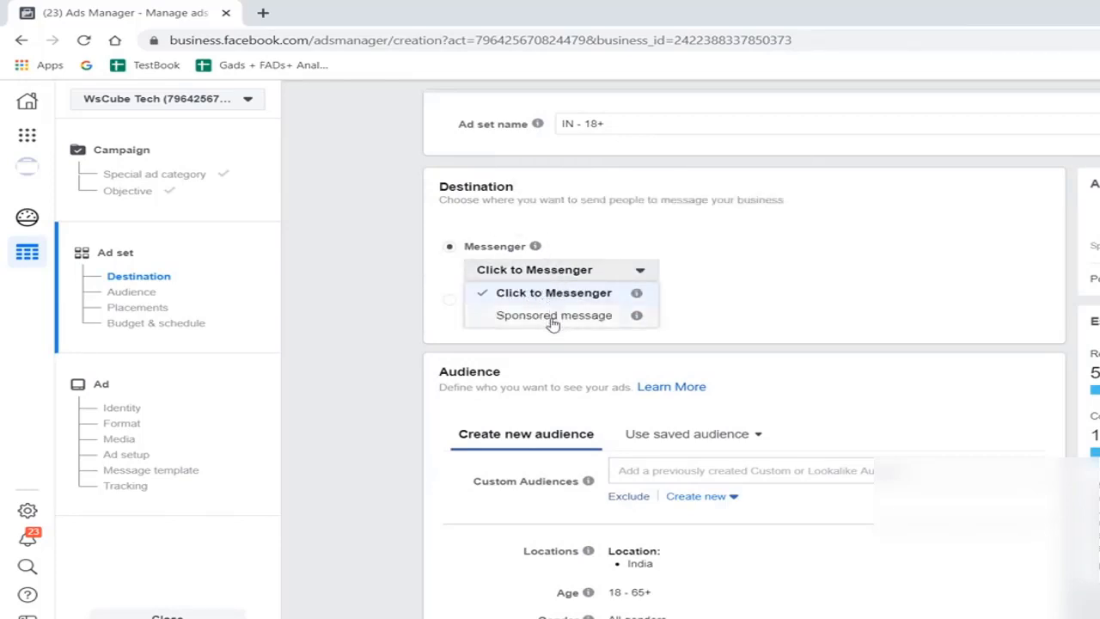
pyautogui.click(861, 256)
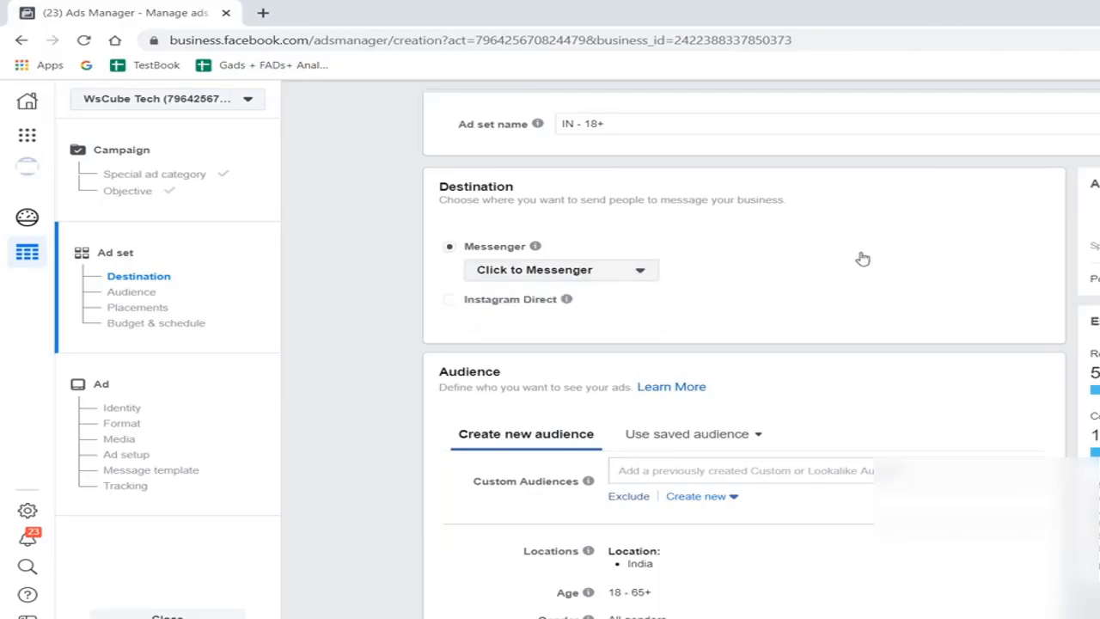
pyautogui.scroll(-2, 800, 393)
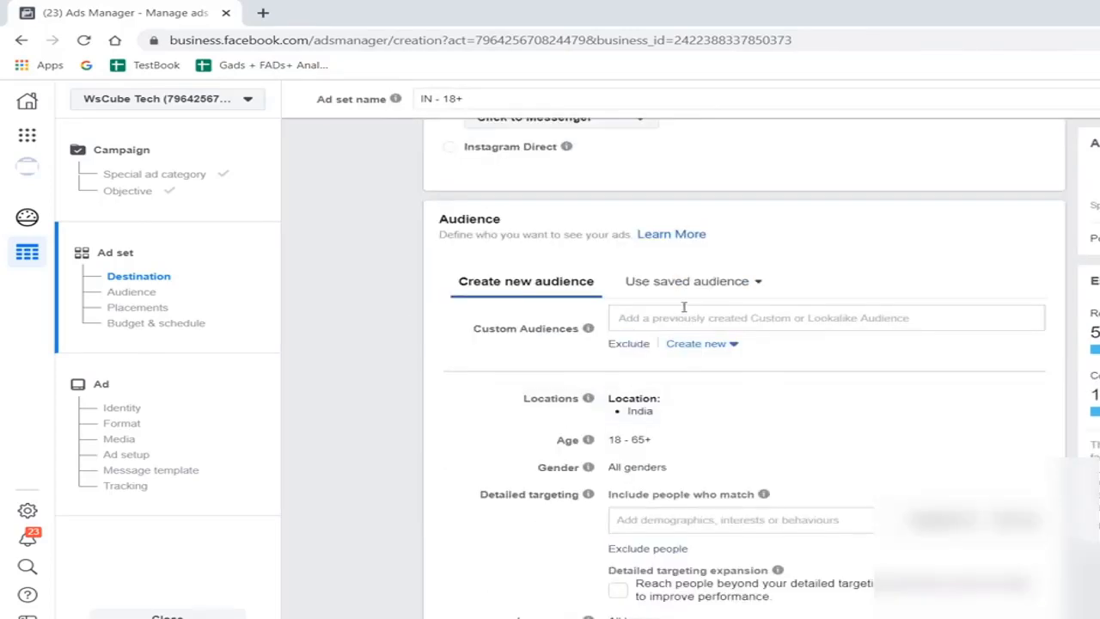
pyautogui.click(673, 279)
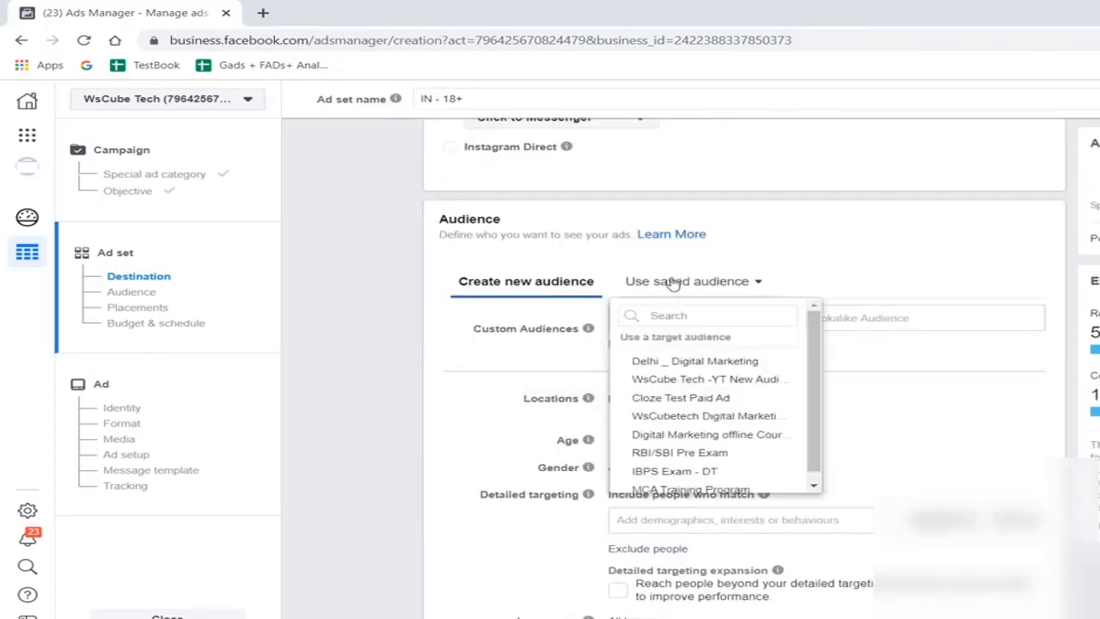
pyautogui.click(442, 366)
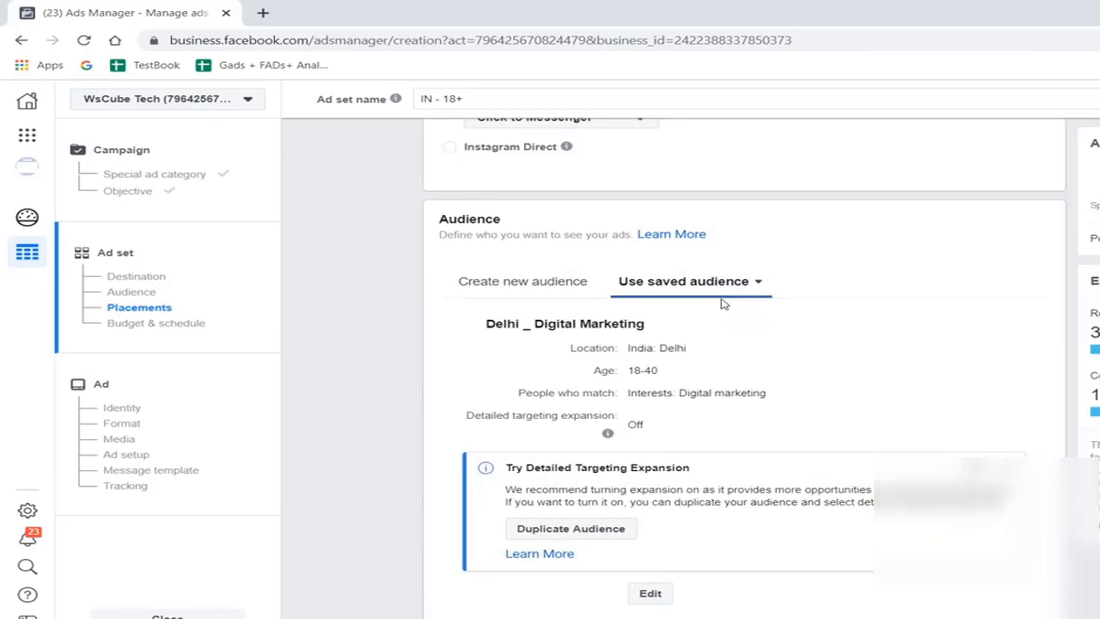
pyautogui.scroll(-5, 724, 303)
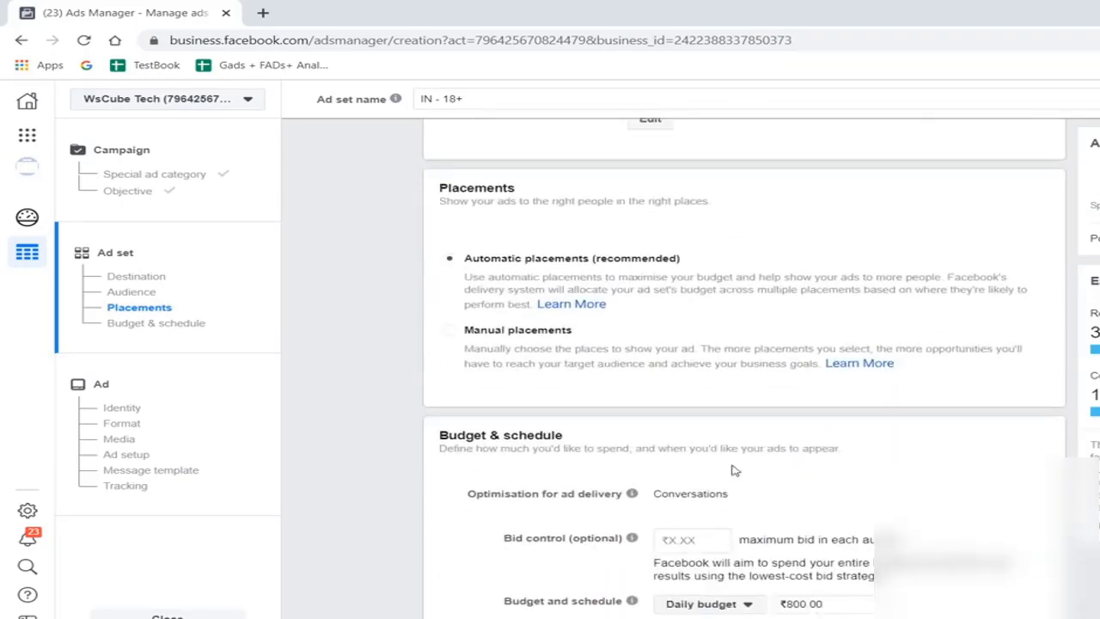
pyautogui.scroll(-3, 735, 471)
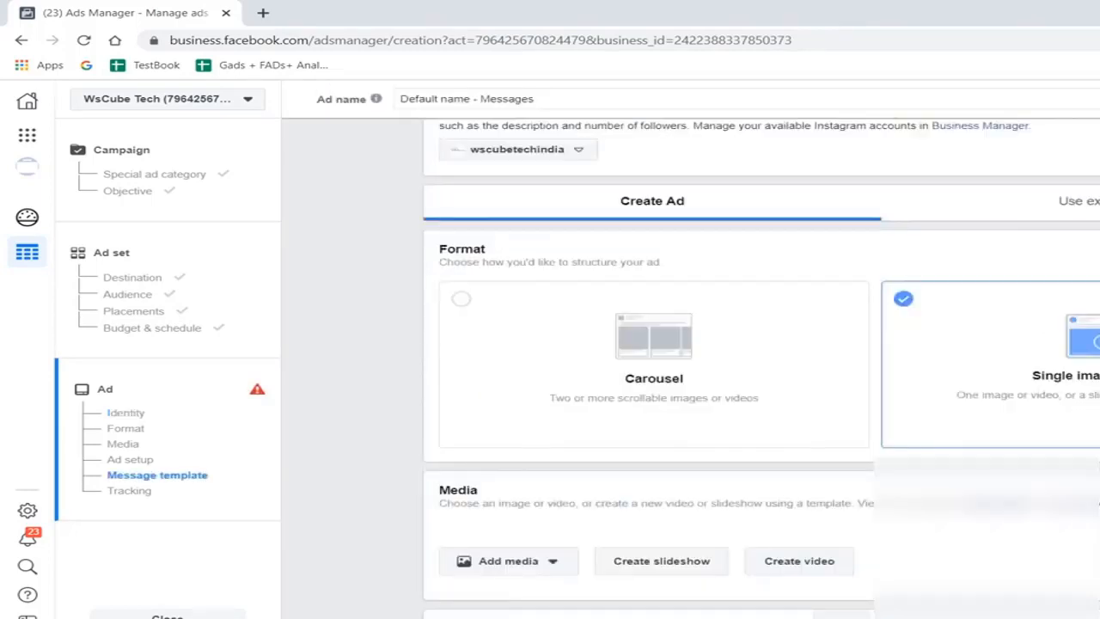
# - Add the account image RAS PRE.jpg as the ad's media
pyautogui.click(500, 447)
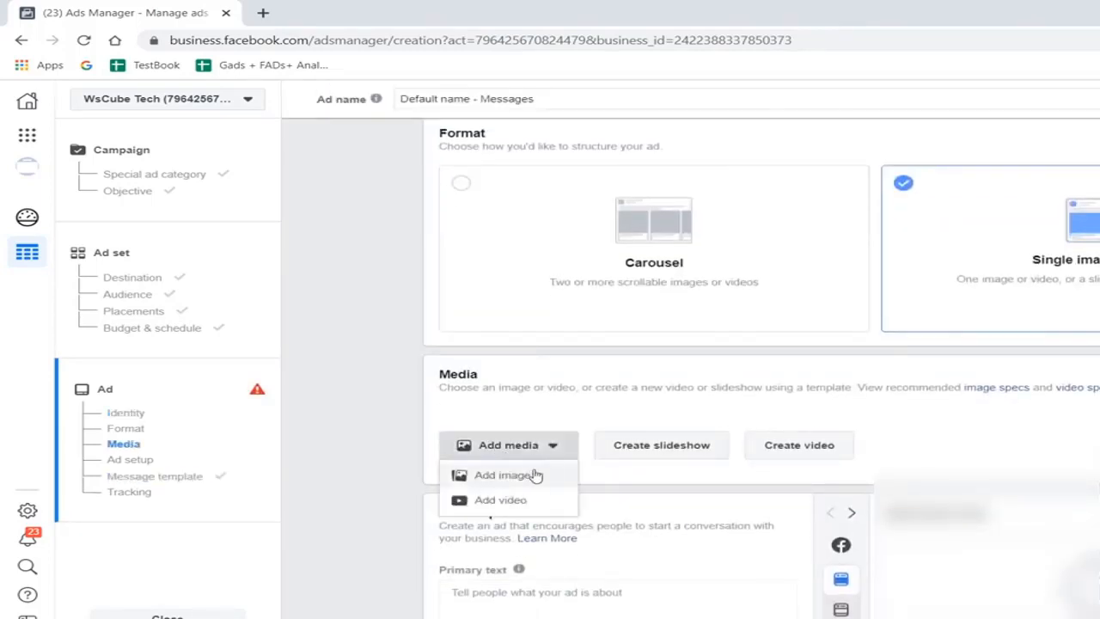
pyautogui.click(503, 474)
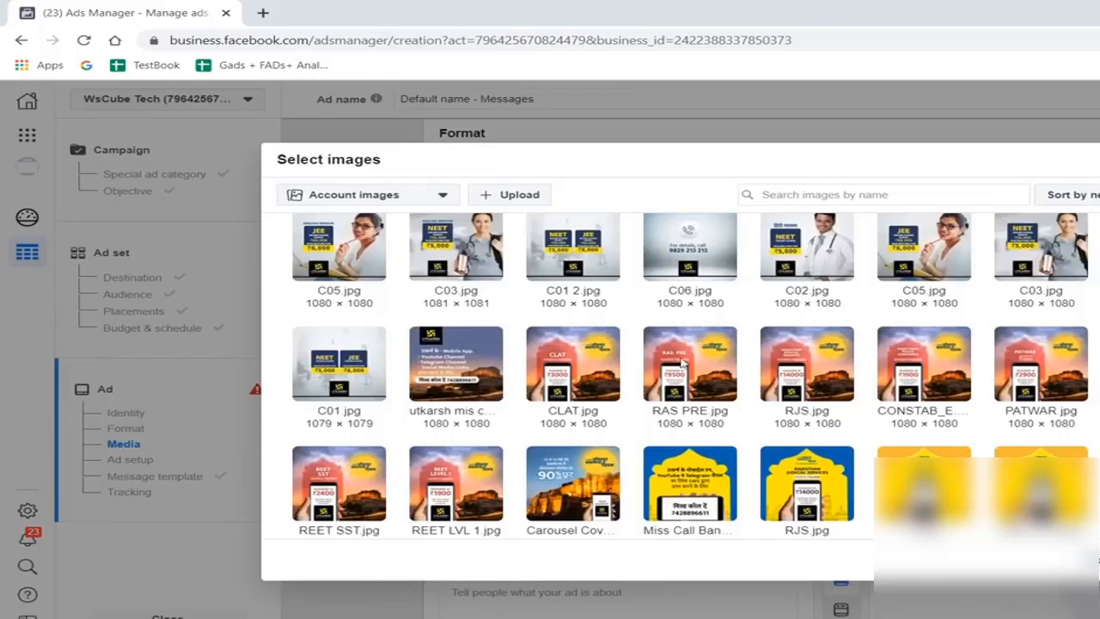
pyautogui.click(966, 441)
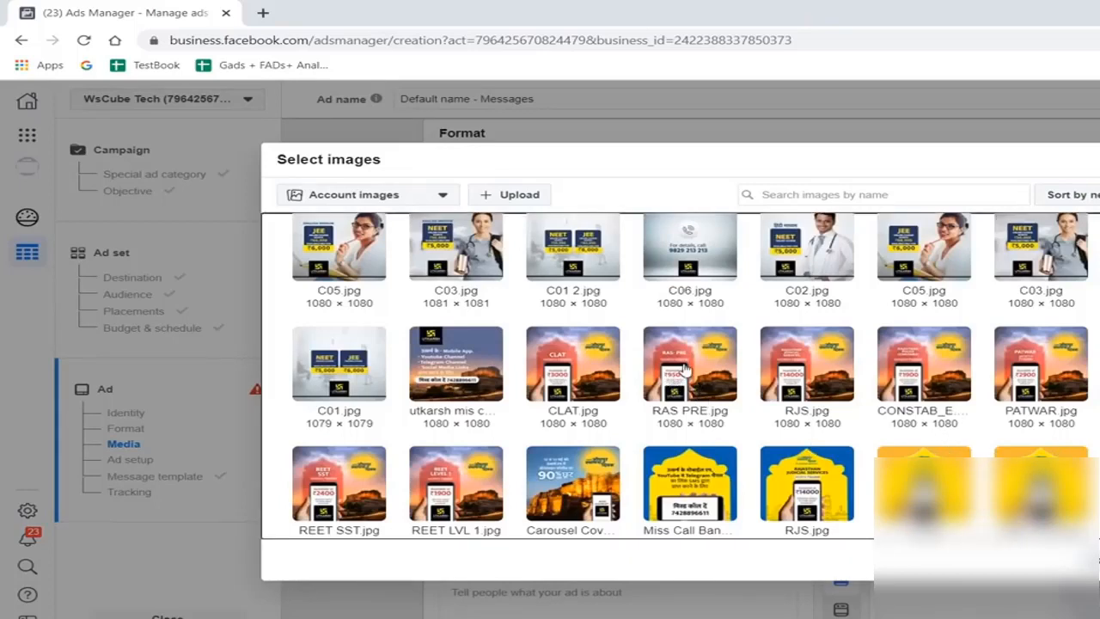
pyautogui.click(697, 376)
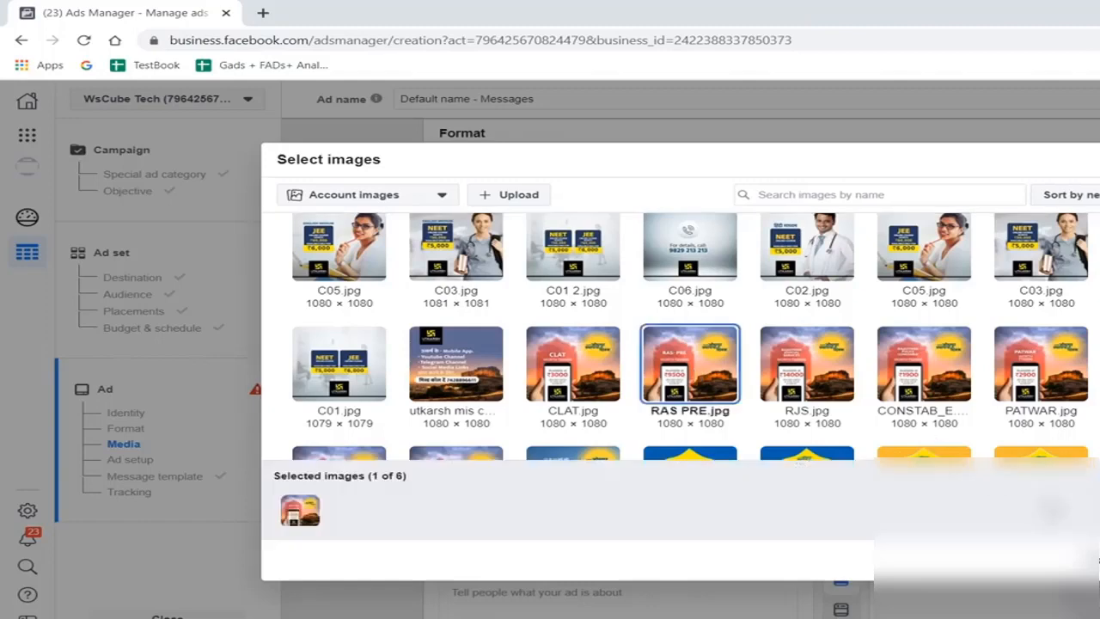
pyautogui.click(1097, 559)
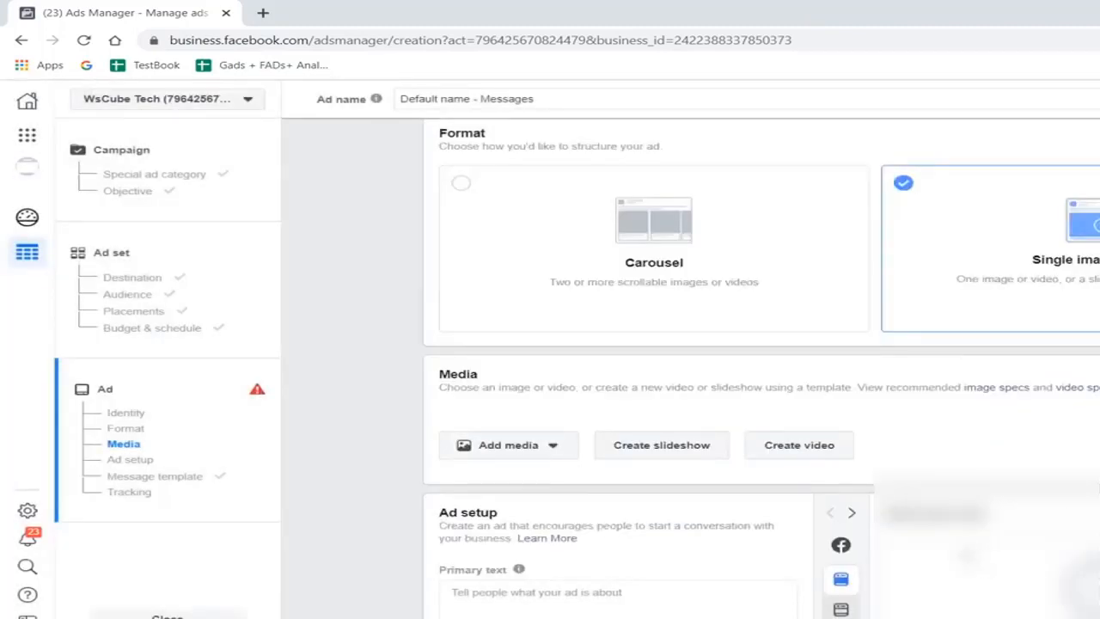
# - Start creating a new Start conversations message template for the ad
pyautogui.scroll(-2, 731, 370)
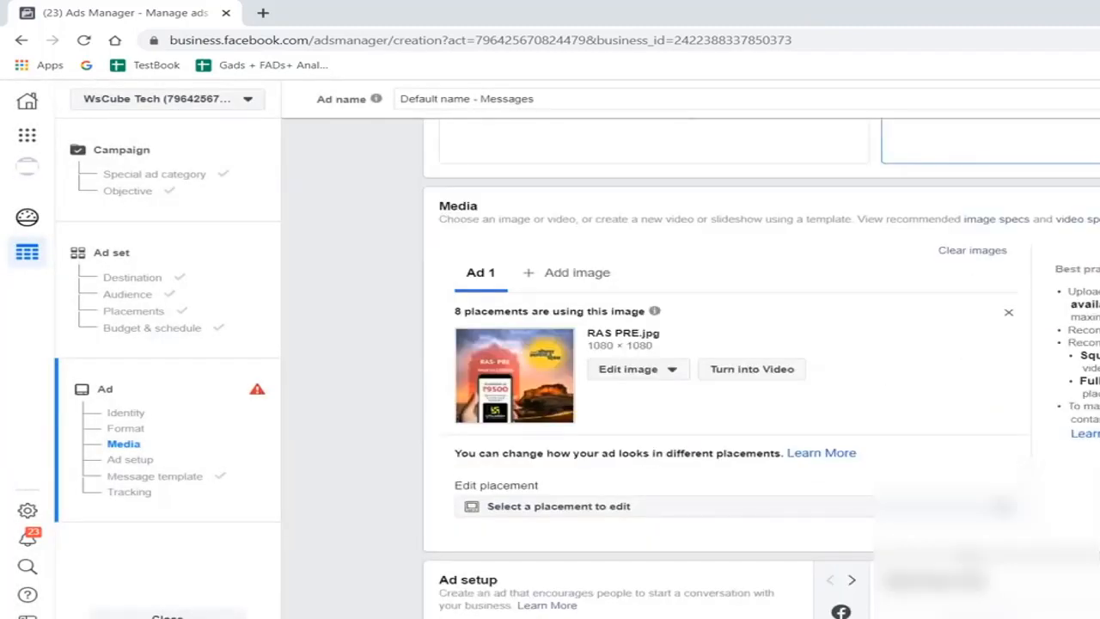
pyautogui.scroll(-6, 730, 370)
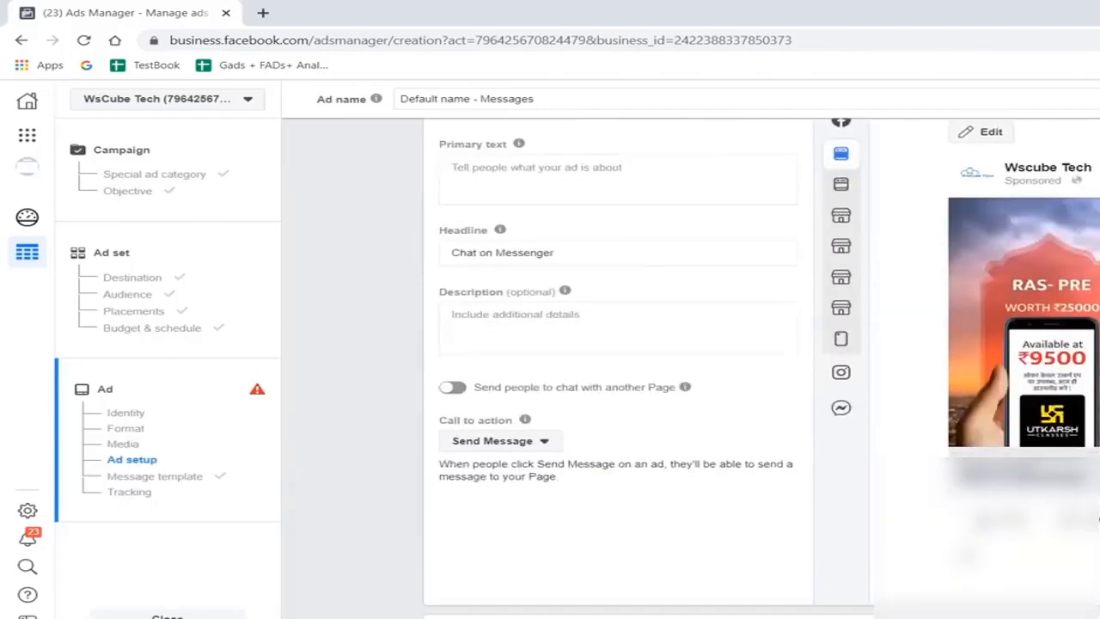
pyautogui.scroll(-1, 1031, 516)
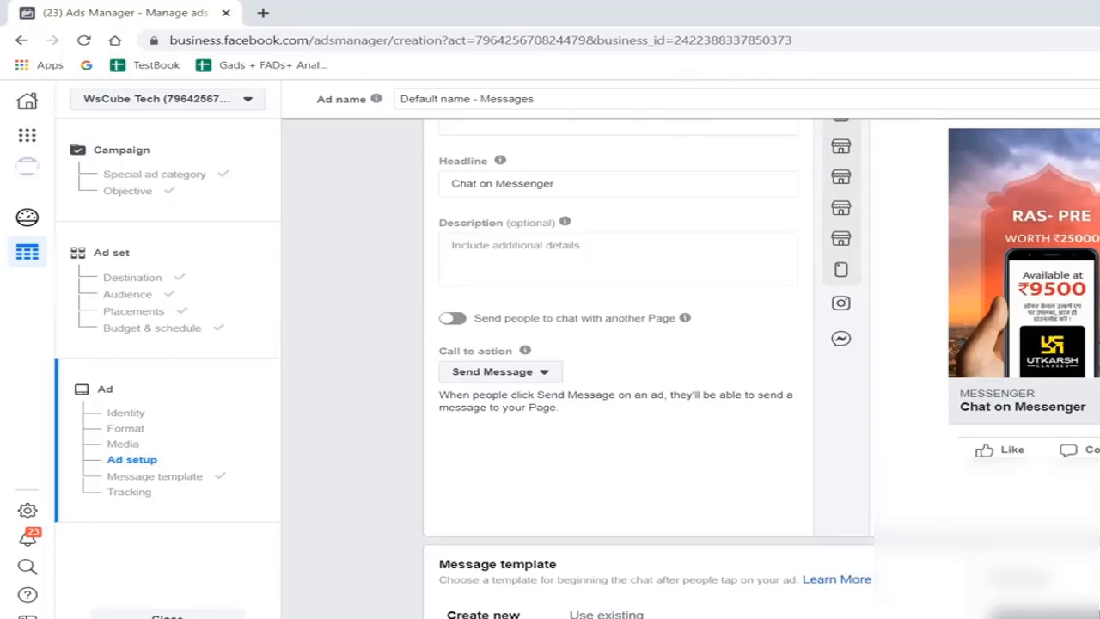
pyautogui.scroll(-2, 762, 368)
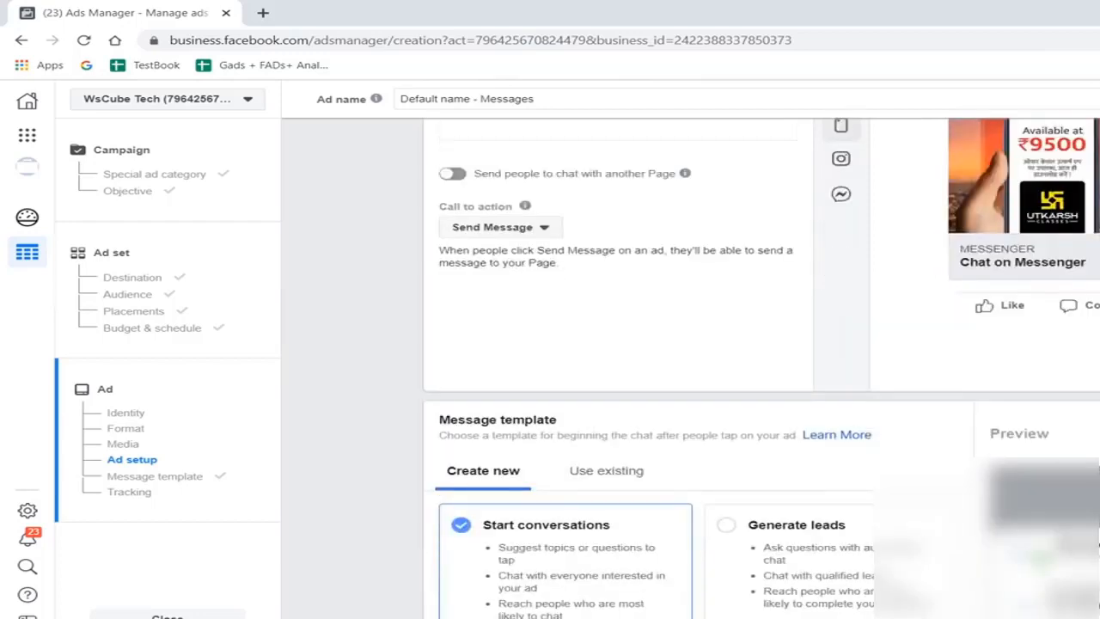
pyautogui.scroll(-2, 615, 432)
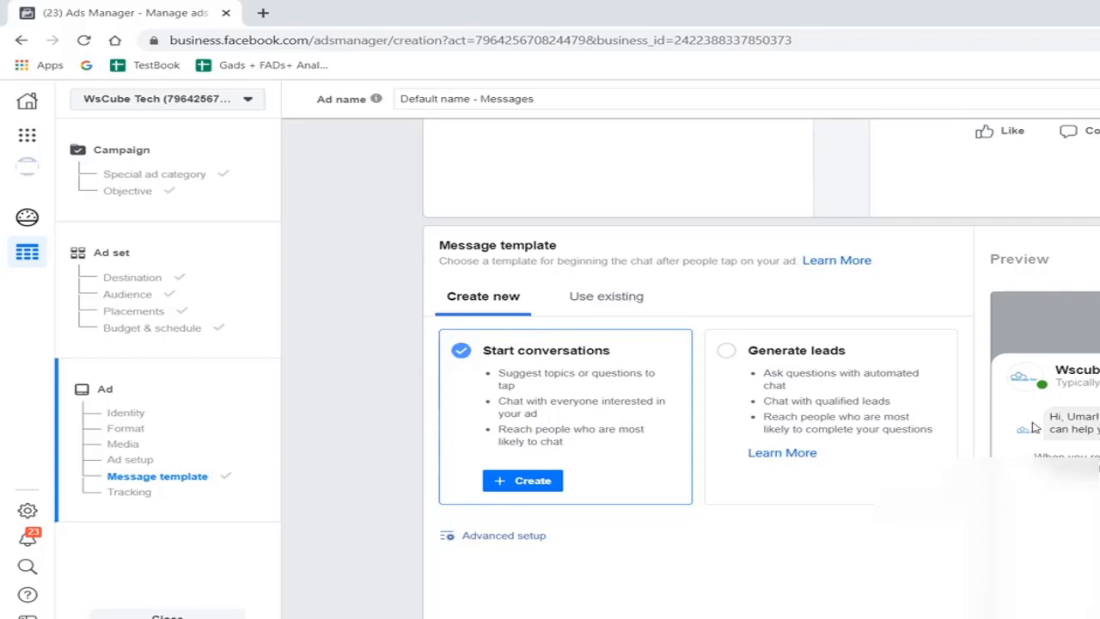
pyautogui.click(512, 487)
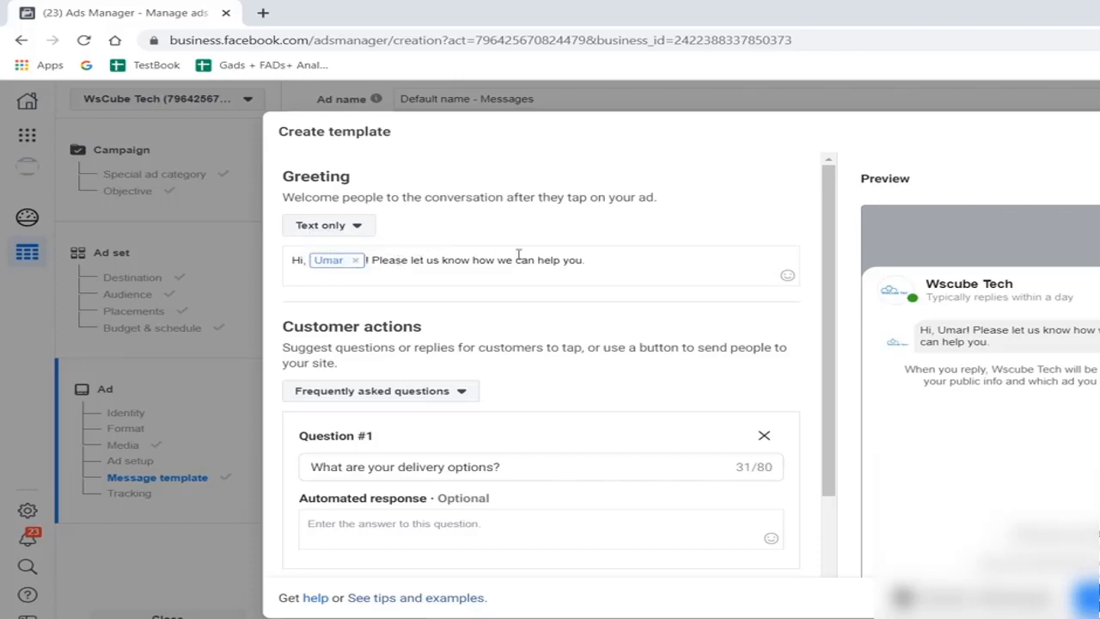
# - Replace the text of Question #1 in the template's customer actions with "What courses do you provide?"
pyautogui.scroll(-1, 605, 286)
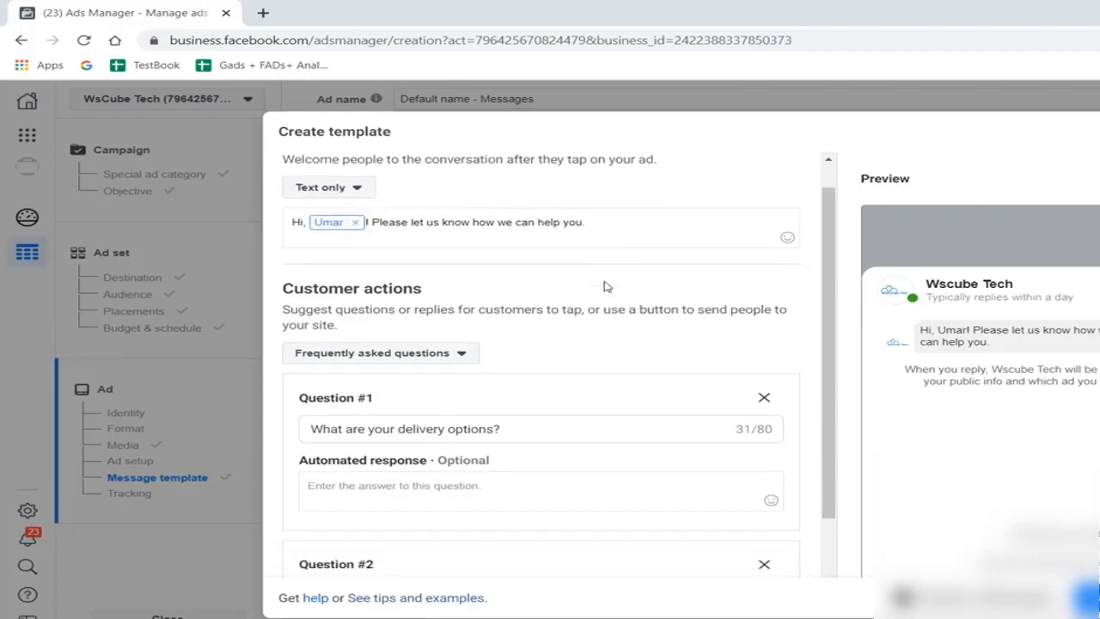
pyautogui.scroll(-2, 993, 437)
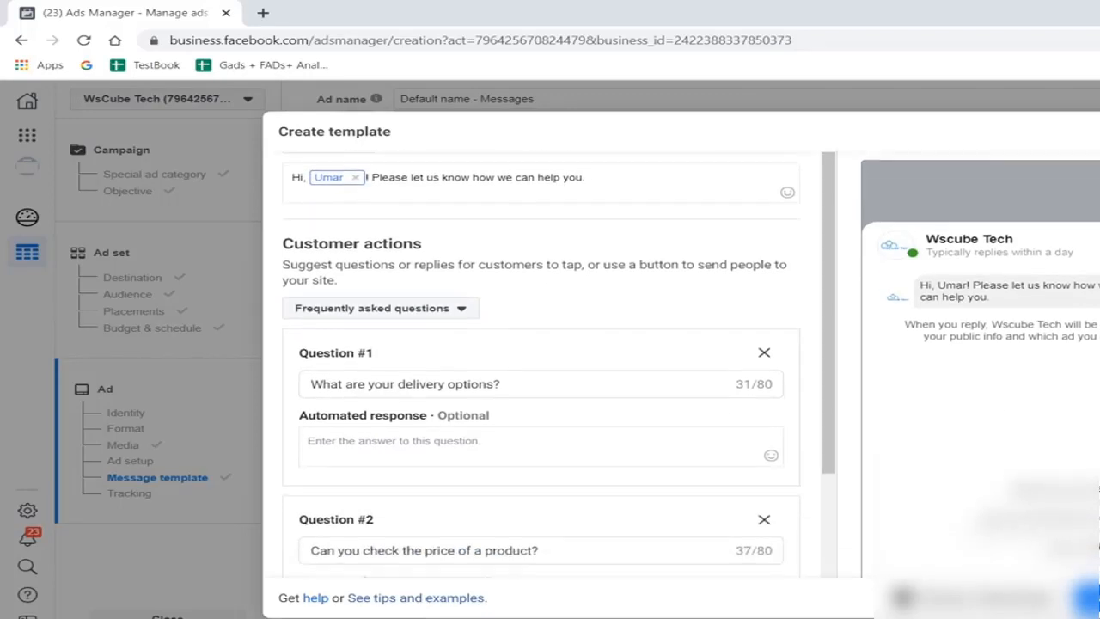
pyautogui.scroll(-2, 984, 394)
pyautogui.scroll(2, 633, 361)
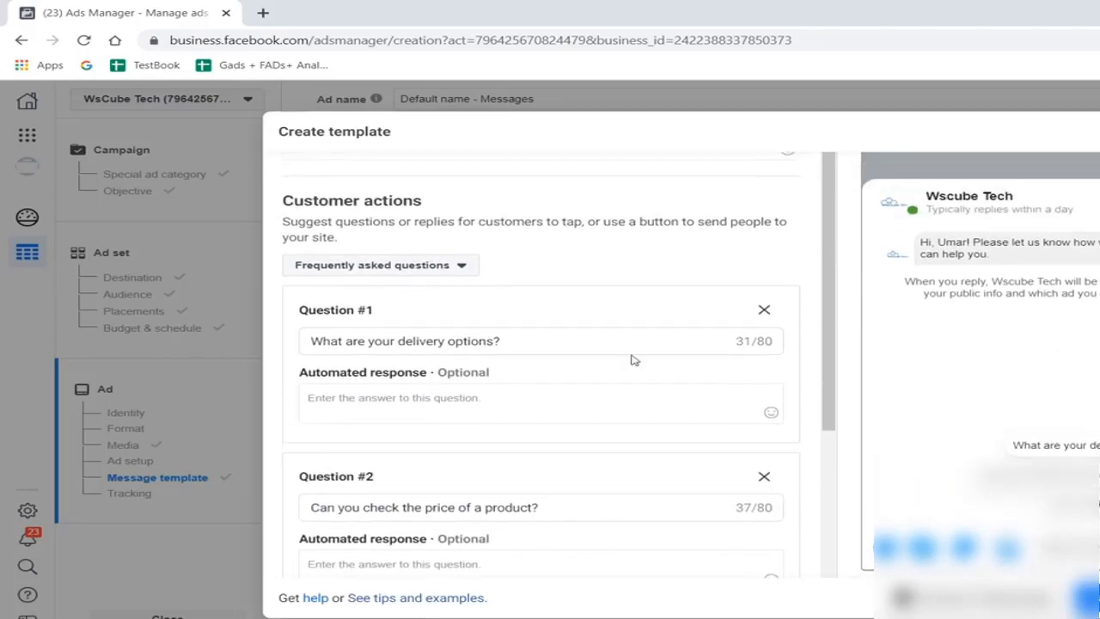
pyautogui.click(560, 345)
pyautogui.tripleClick(428, 338)
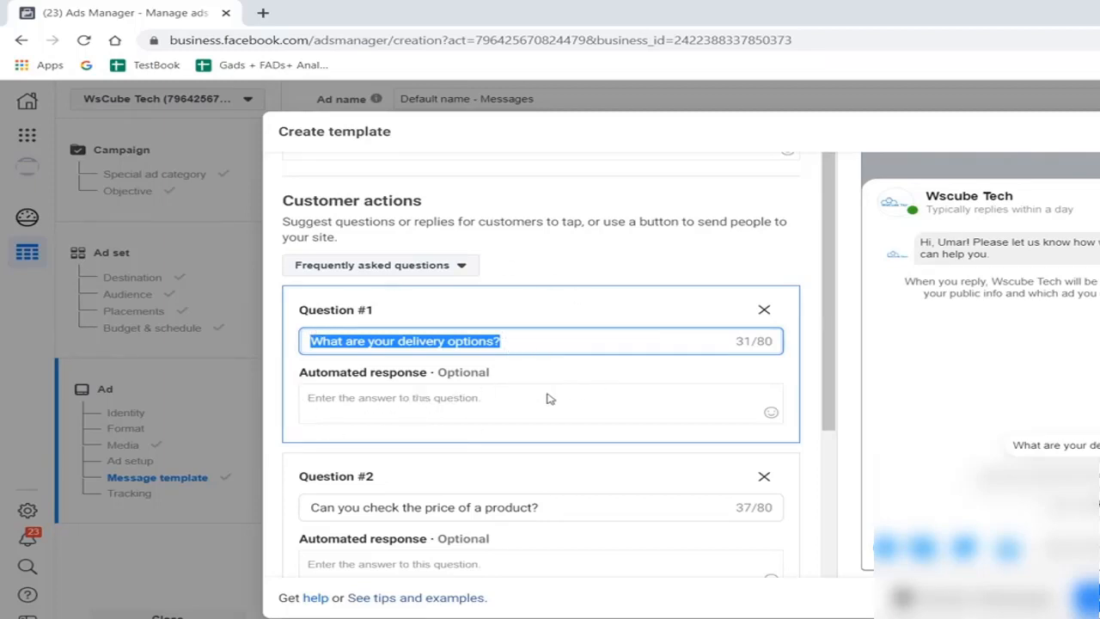
pyautogui.write('What courses do you provide?')
pyautogui.scroll(-1, 821, 337)
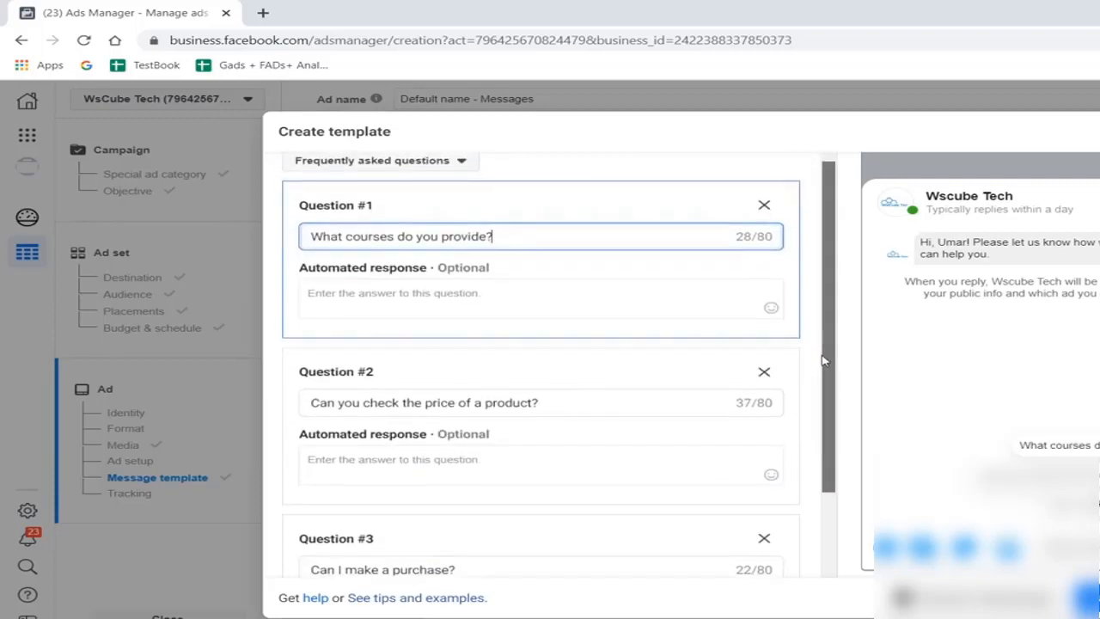
pyautogui.scroll(1, 822, 337)
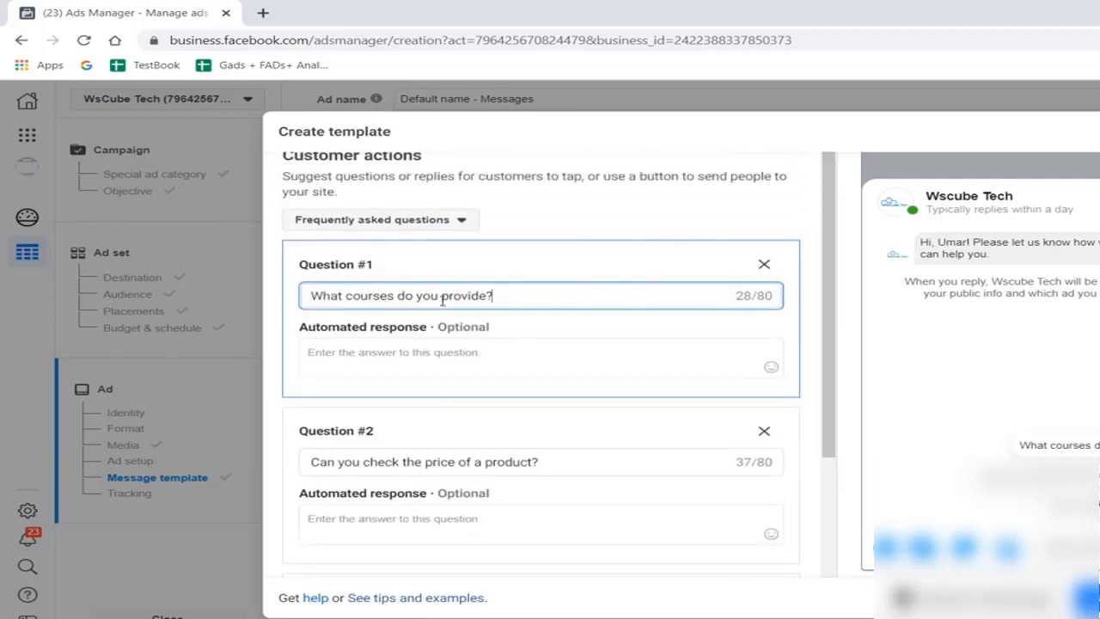
# - Remove Question #3 from the template and replace the text of Question #2 with "What is your fee?"
pyautogui.scroll(-2, 799, 515)
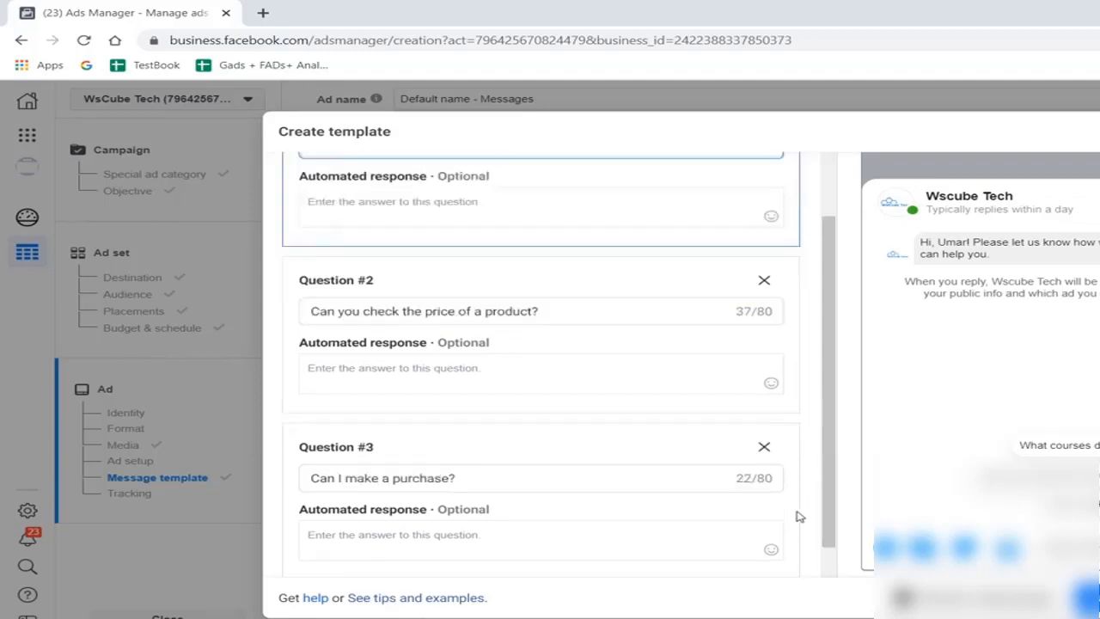
pyautogui.click(763, 421)
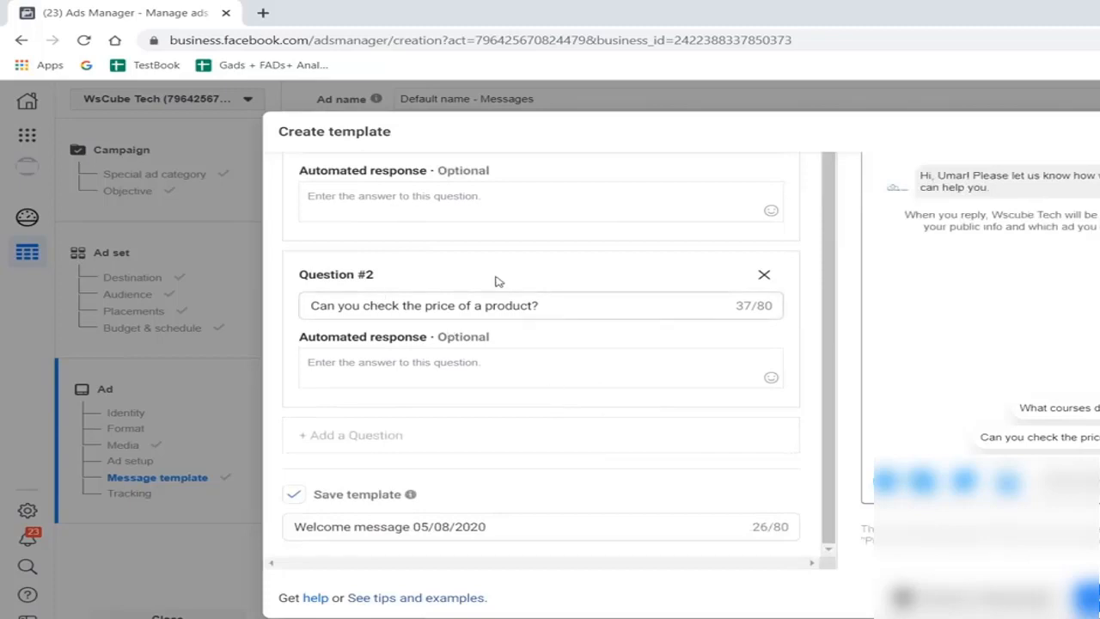
pyautogui.scroll(1, 507, 282)
pyautogui.scroll(1, 420, 275)
pyautogui.scroll(-2, 690, 359)
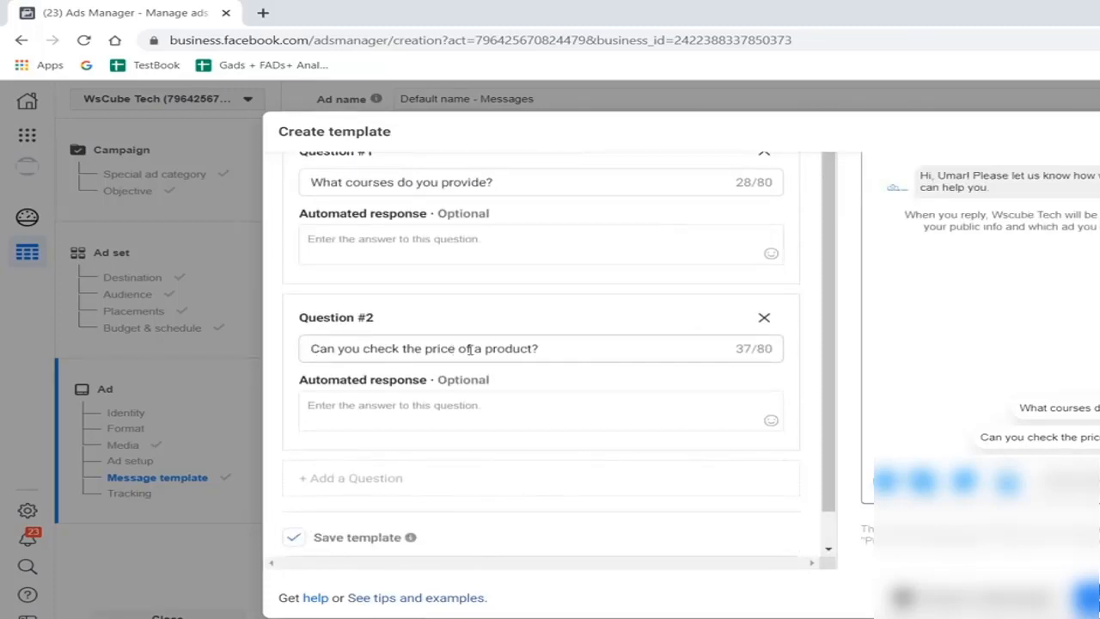
pyautogui.moveTo(540, 348); pyautogui.dragTo(307, 346)
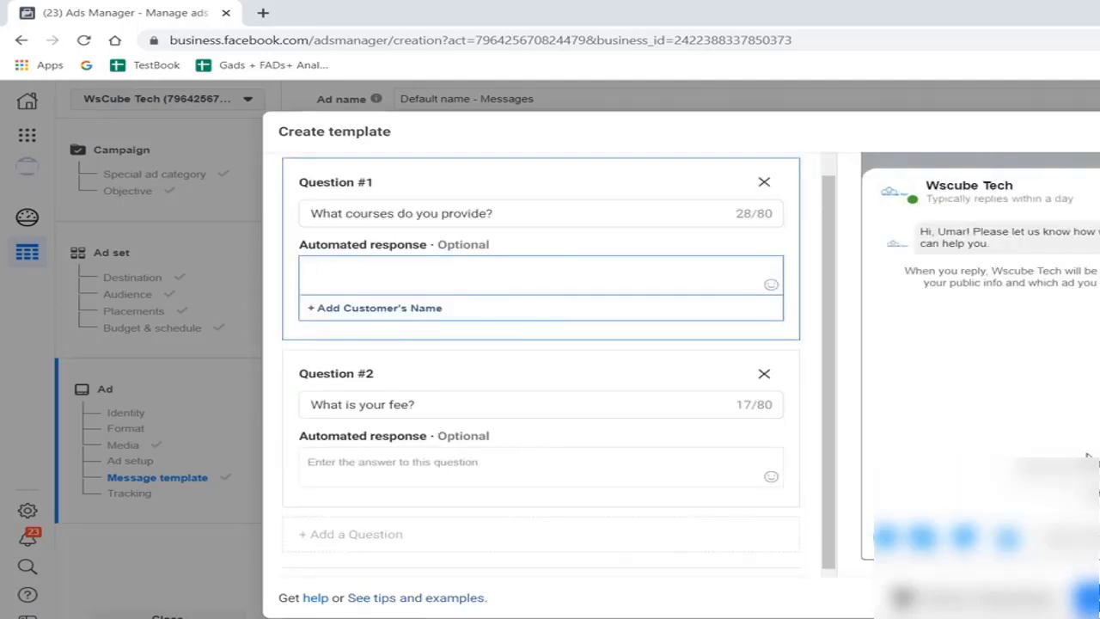
# - Set Question #1's automated response to "hello", recipient's first name, ", We provide 5 Courses which are", and digital marketing, seo, google ads, facebook ads, Watsapp marketing courses
pyautogui.scroll(1, 614, 343)
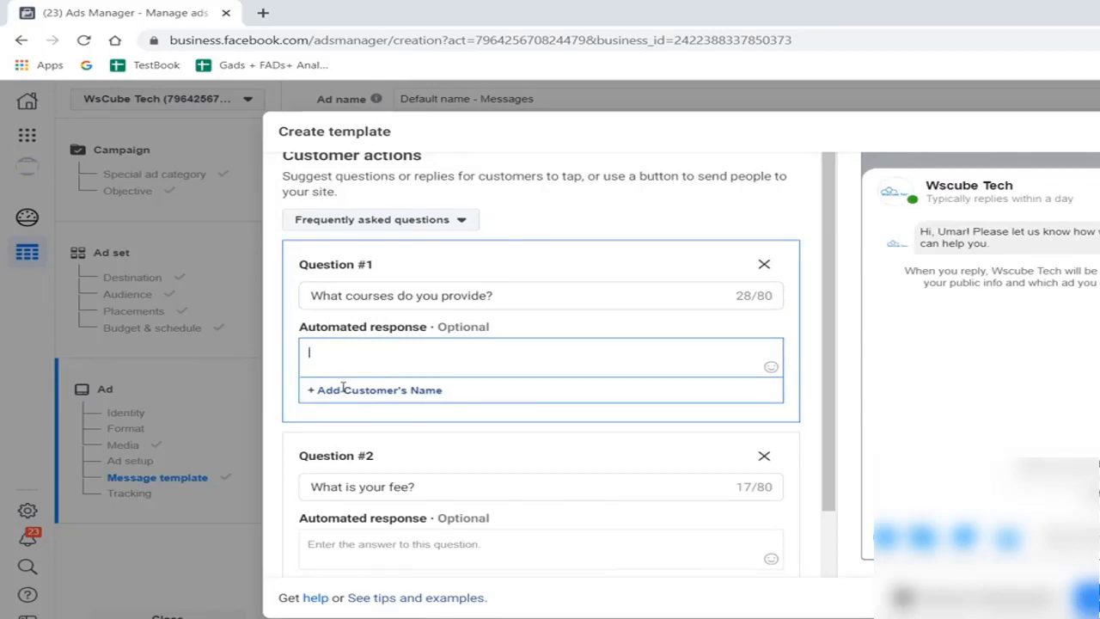
pyautogui.write('hello')
pyautogui.click(360, 391)
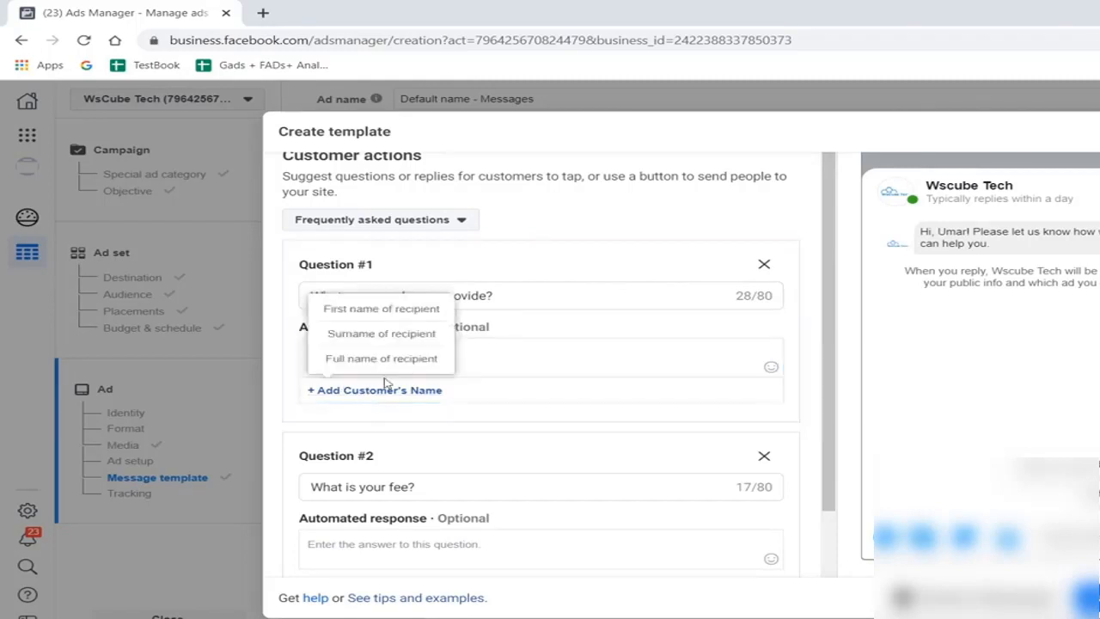
pyautogui.click(447, 307)
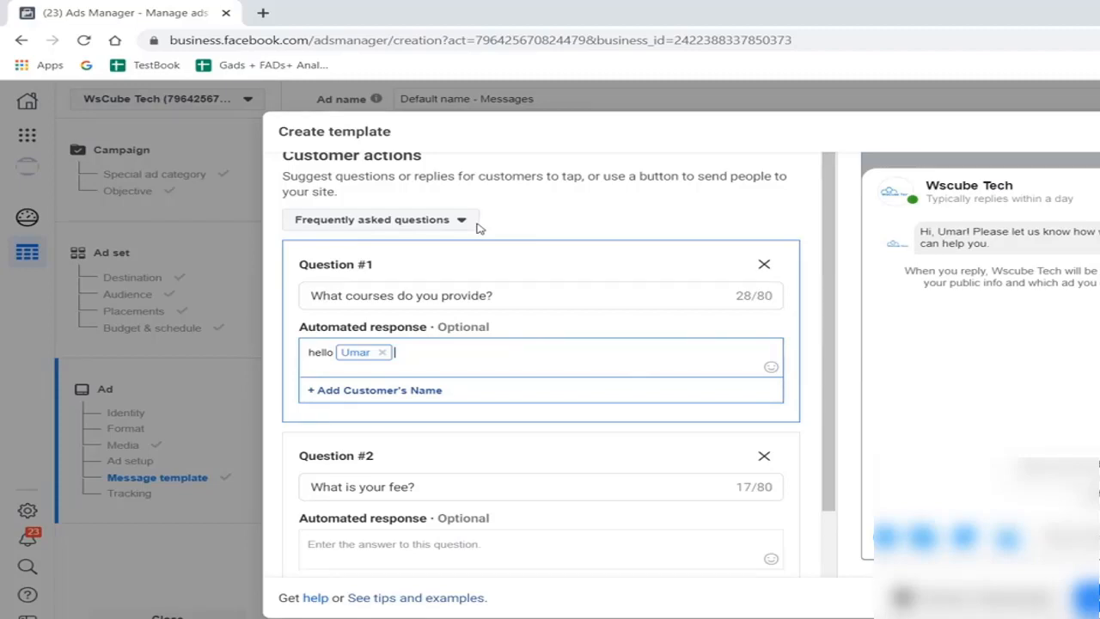
pyautogui.write('We provide 5 Courses which are: digital marketing course ads course google ads course facebook ads course Watsapp marketing course')
pyautogui.scroll(-3, 479, 229)
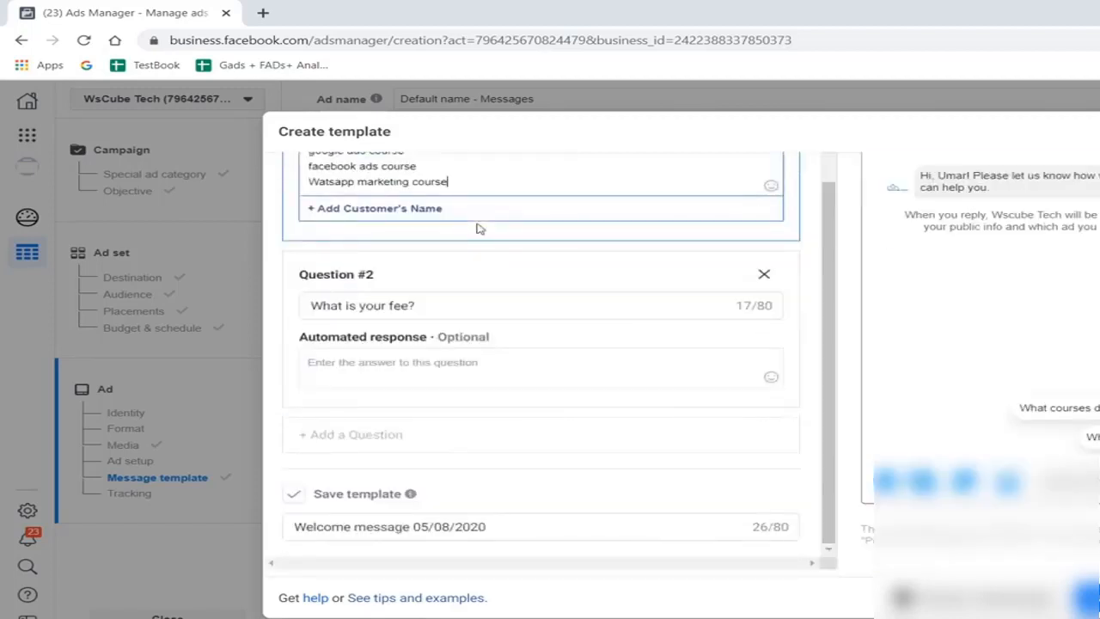
# - Review the customer actions and leave the Start conversations template without saving its changes
pyautogui.scroll(3, 545, 302)
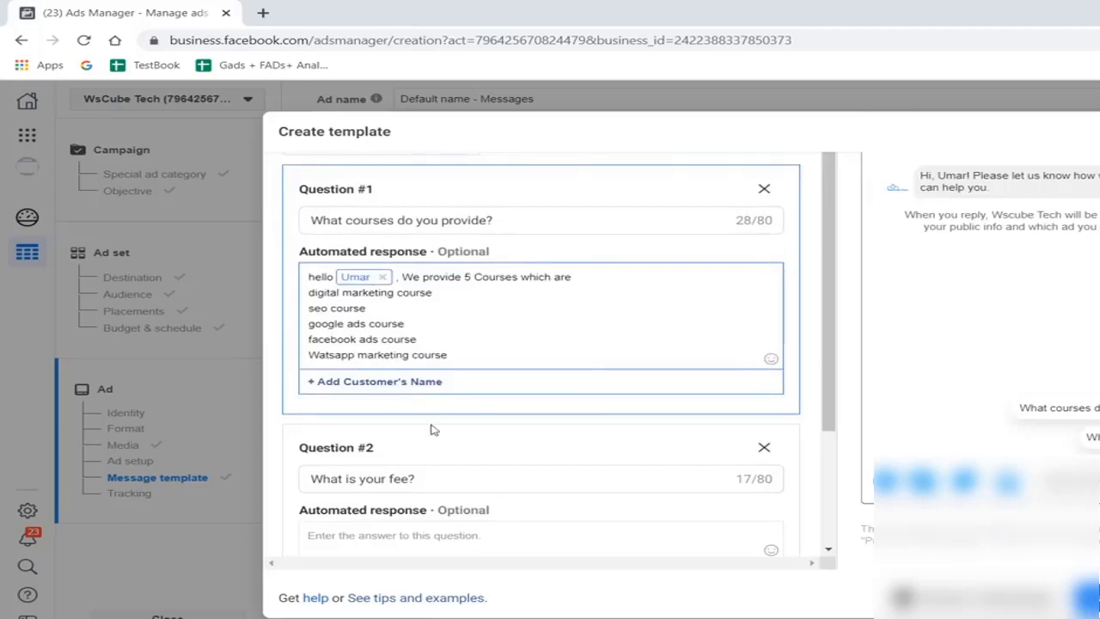
pyautogui.scroll(1, 496, 346)
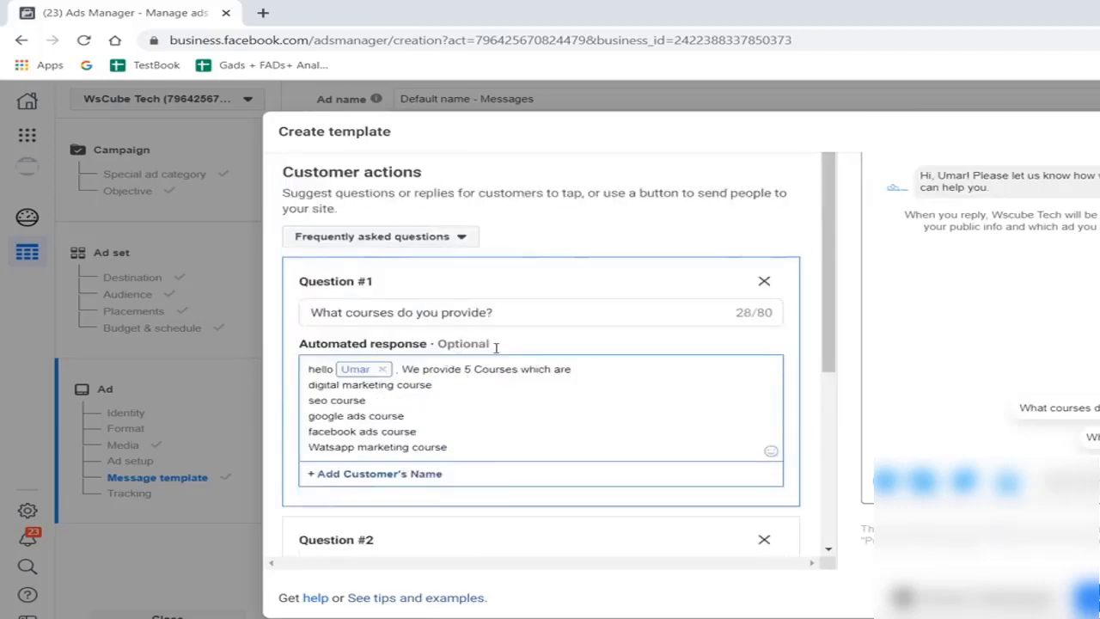
pyautogui.scroll(-2, 497, 348)
pyautogui.scroll(2, 497, 344)
pyautogui.press('Escape')
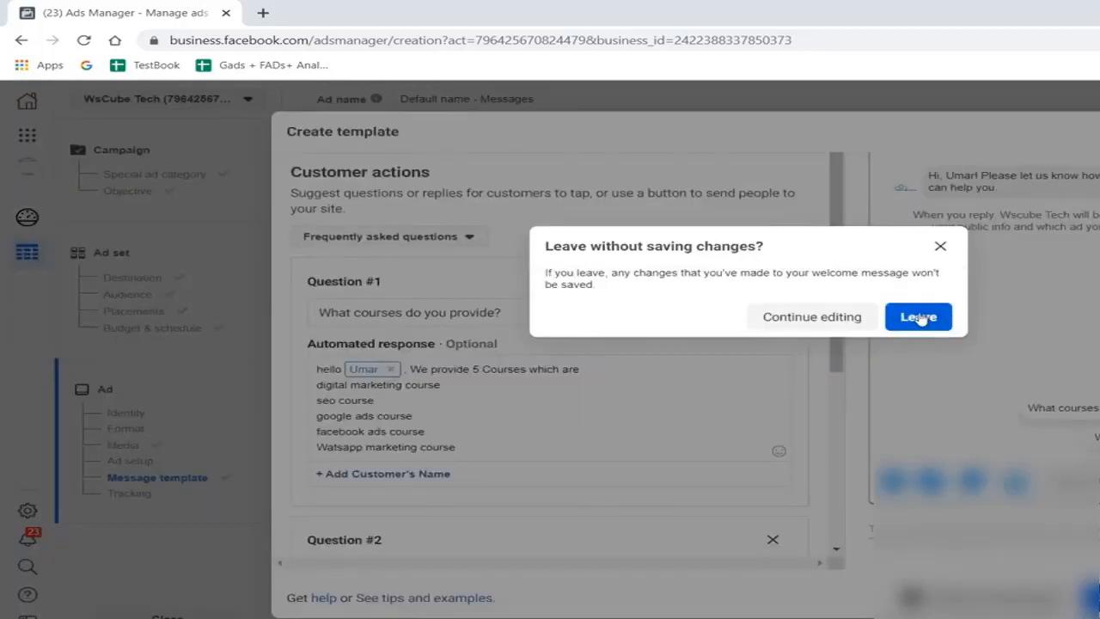
pyautogui.click(918, 318)
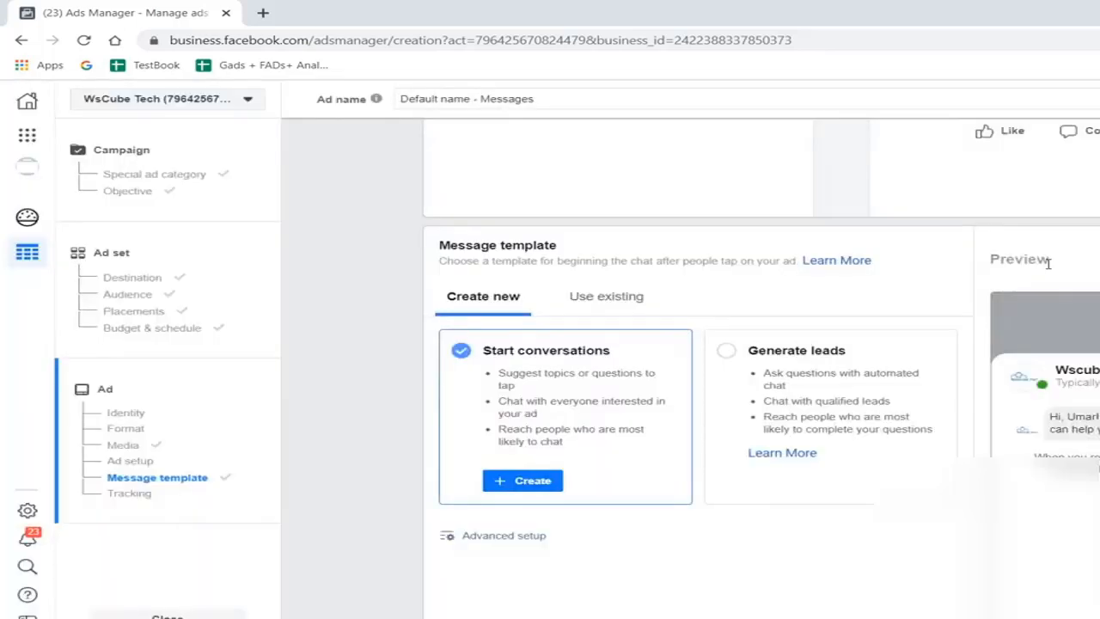
# - Switch the message template type to Generate leads and start creating a new template of that type
pyautogui.click(726, 350)
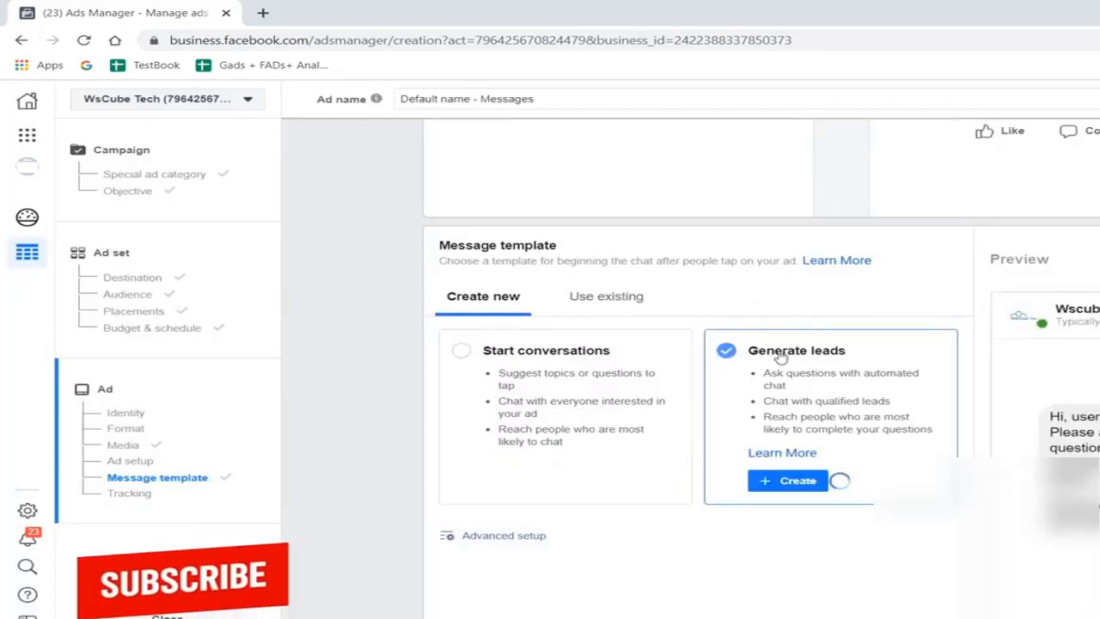
pyautogui.scroll(-1, 805, 474)
pyautogui.click(790, 420)
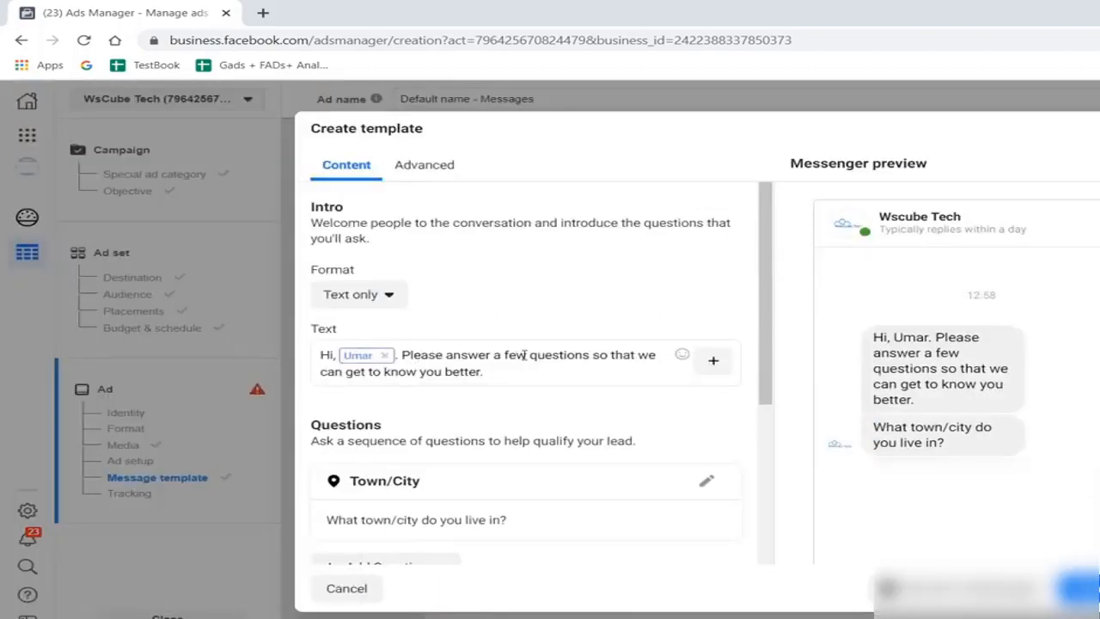
# - Add the prefill question Email address after the Town/City question in the lead template
pyautogui.scroll(-3, 638, 397)
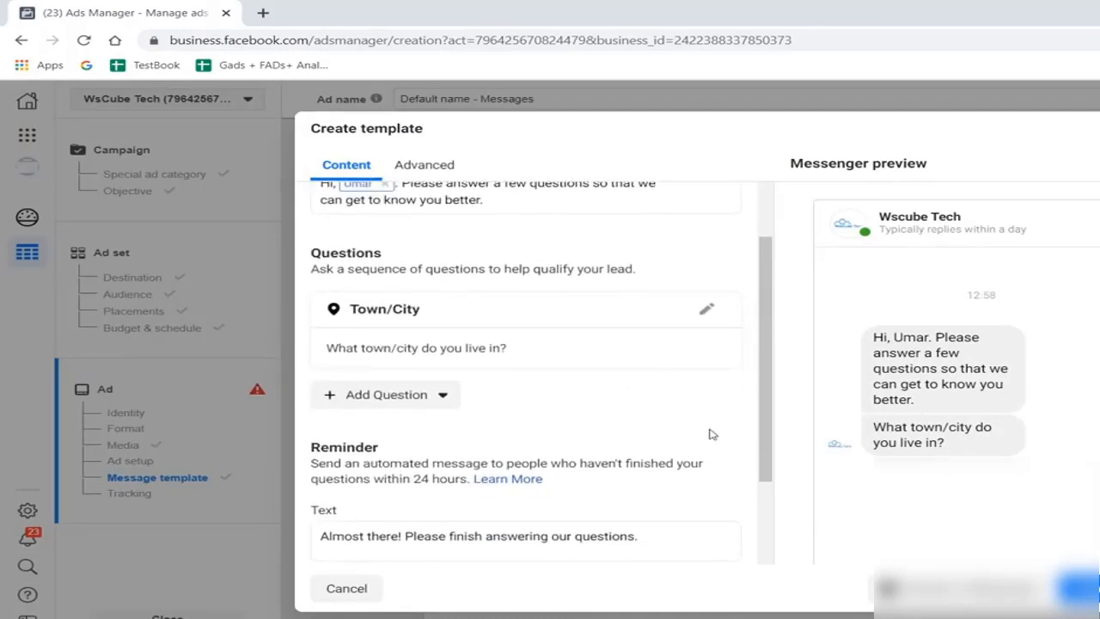
pyautogui.click(395, 394)
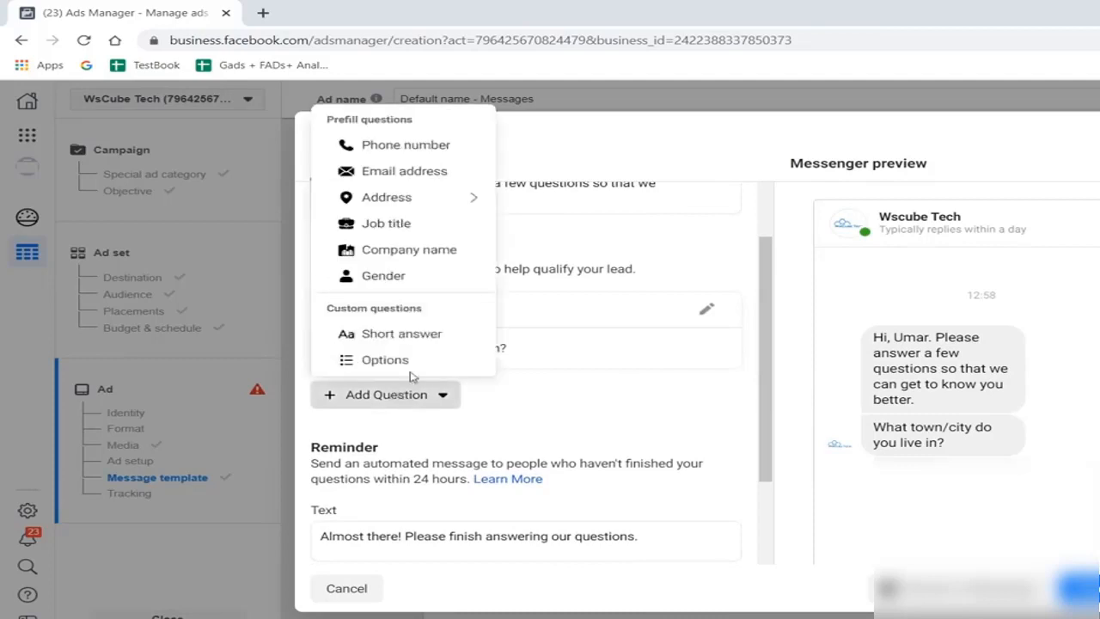
pyautogui.click(427, 172)
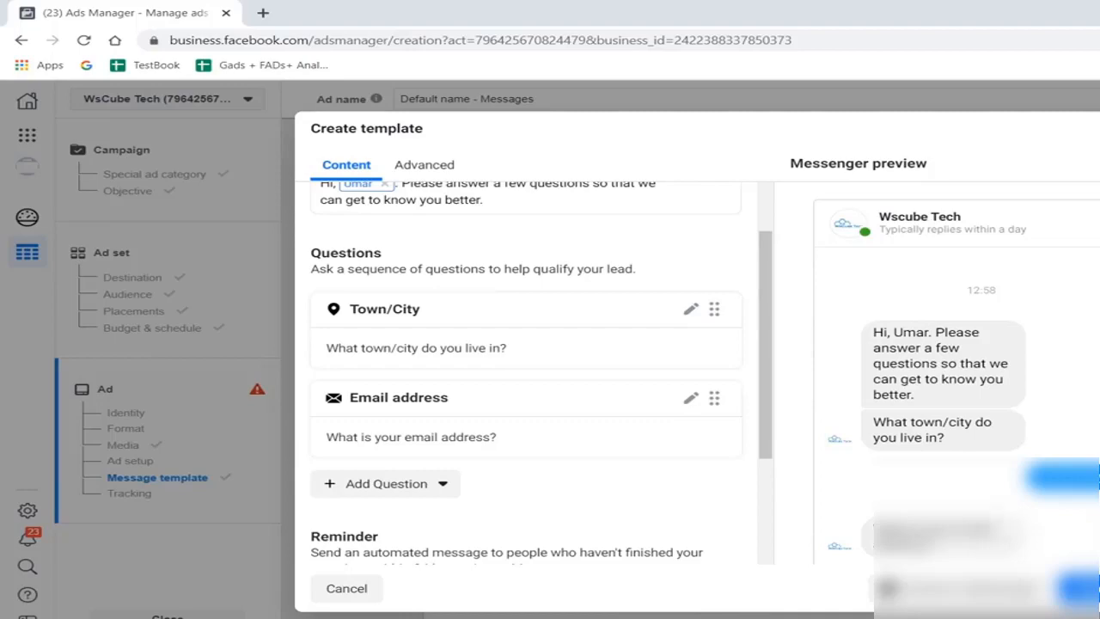
# - Discard the Generate leads template with its changes and return to the ad setup
pyautogui.press('Escape')
pyautogui.click(951, 319)
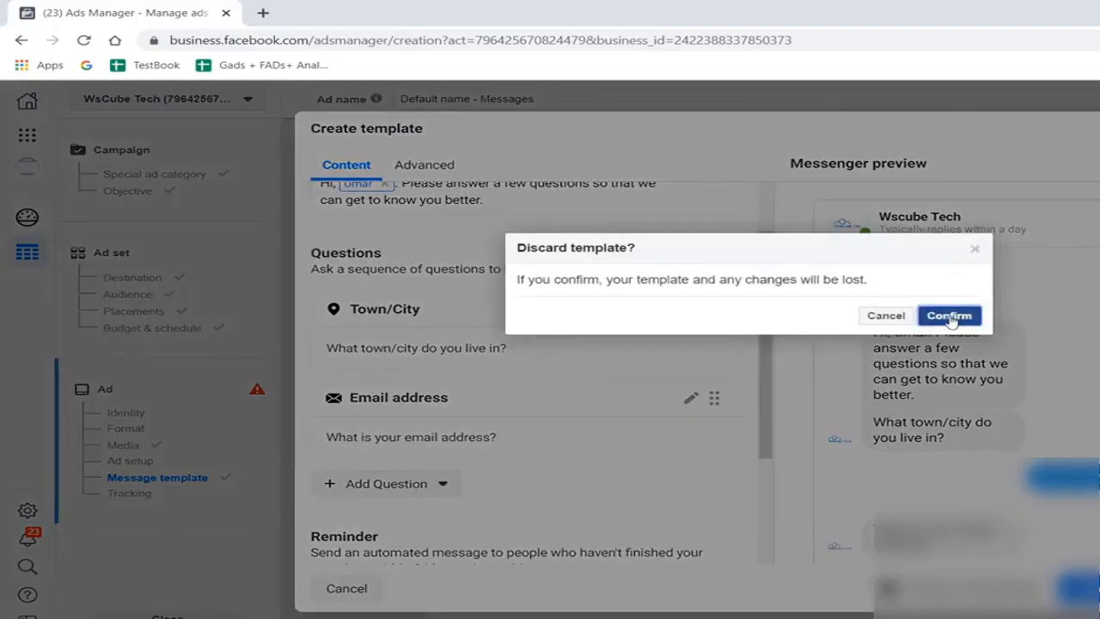
pyautogui.scroll(3, 722, 394)
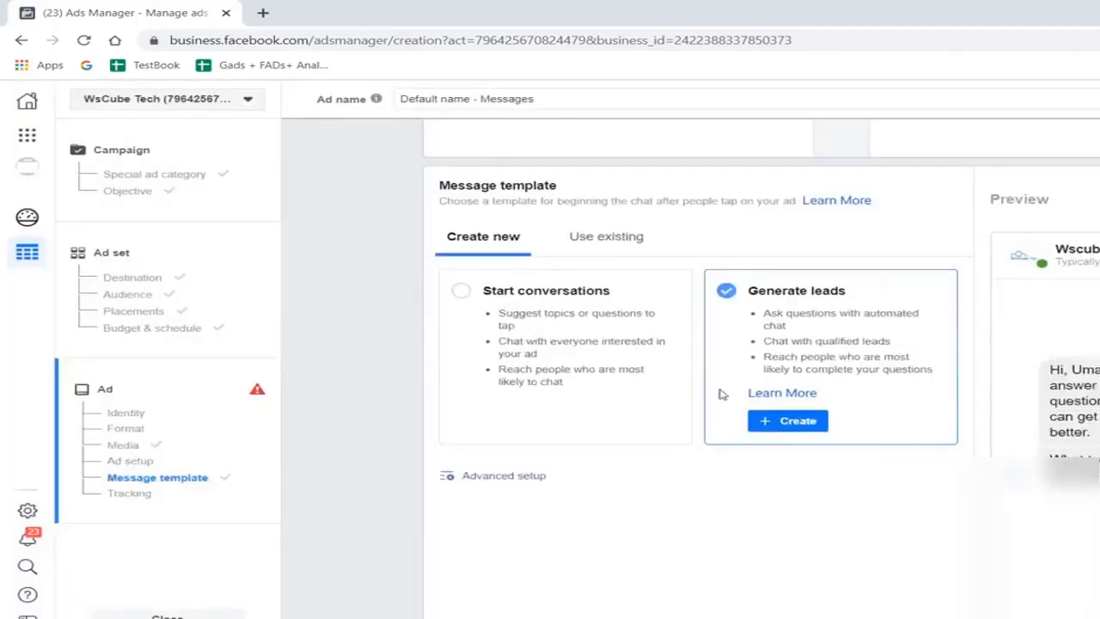
pyautogui.scroll(3, 722, 395)
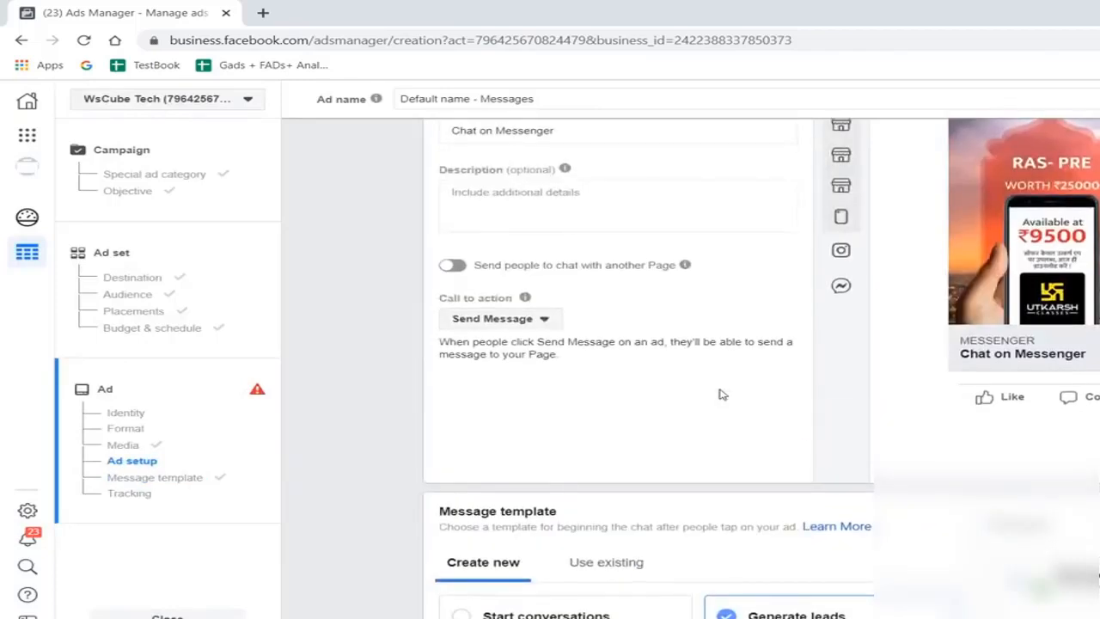